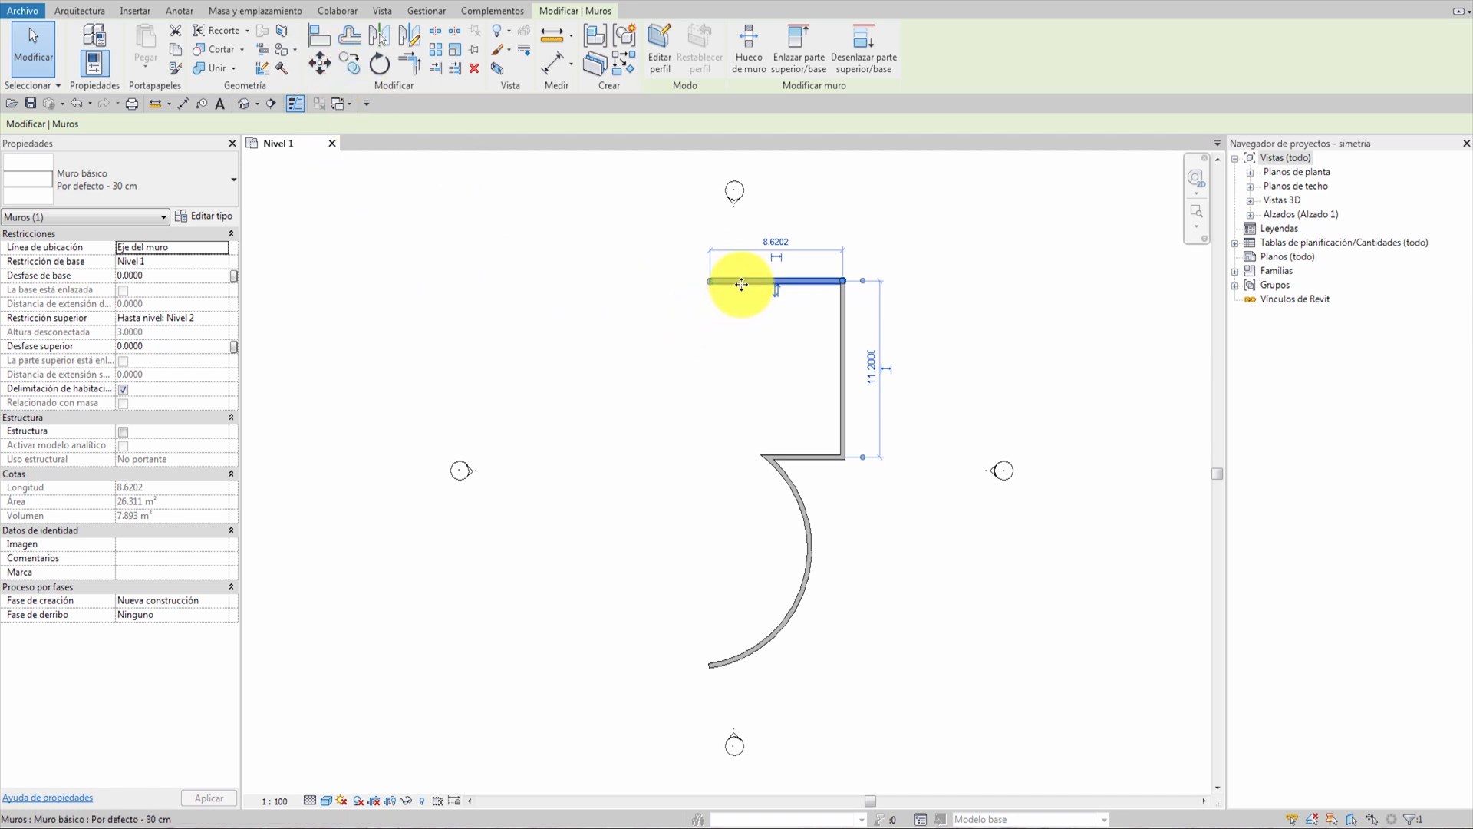
Move the top wall up to about 12.7 m above the lower horizontal wall.
drag(739, 287, 732, 252)
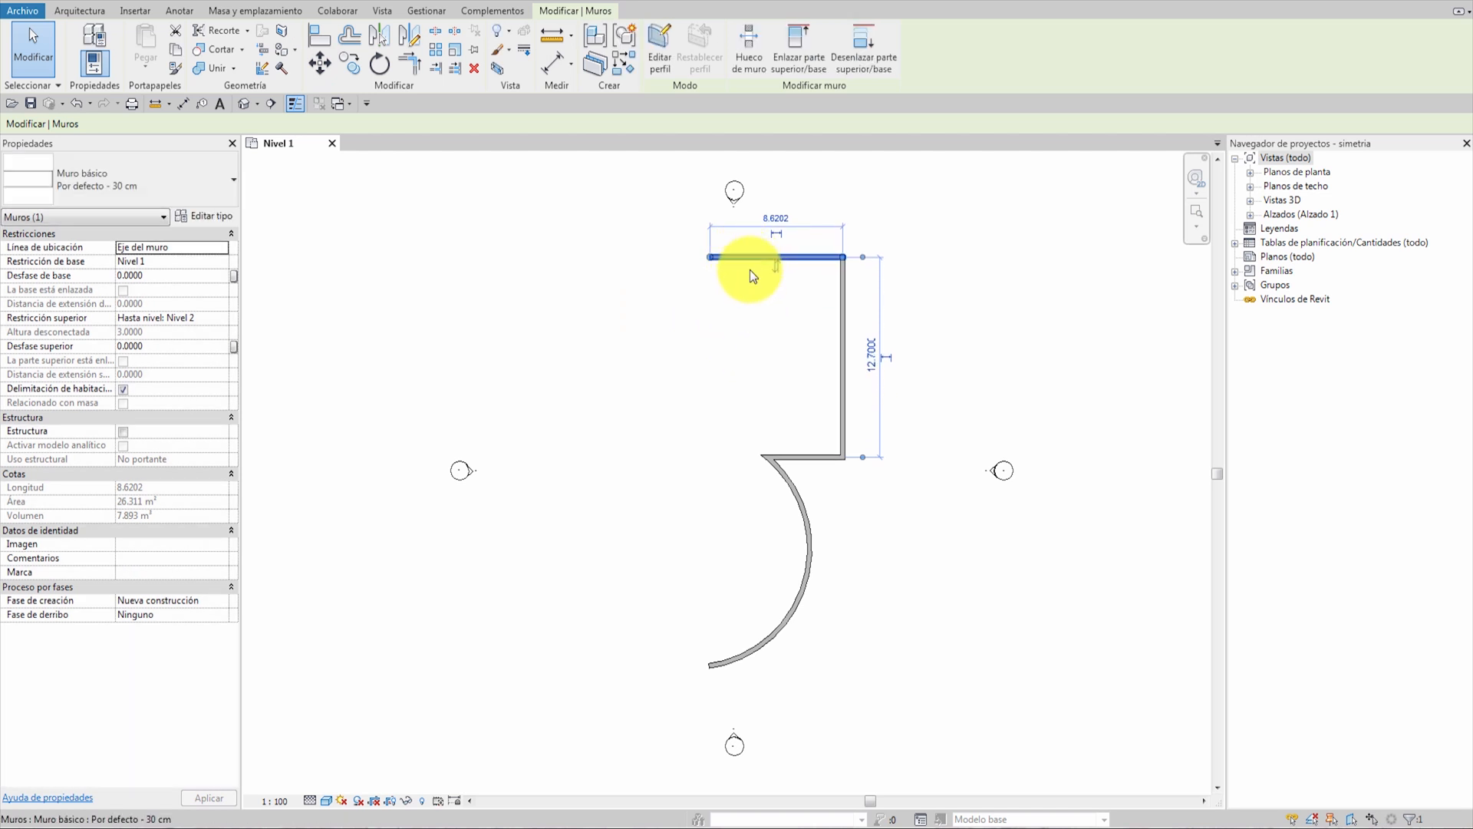
click(739, 302)
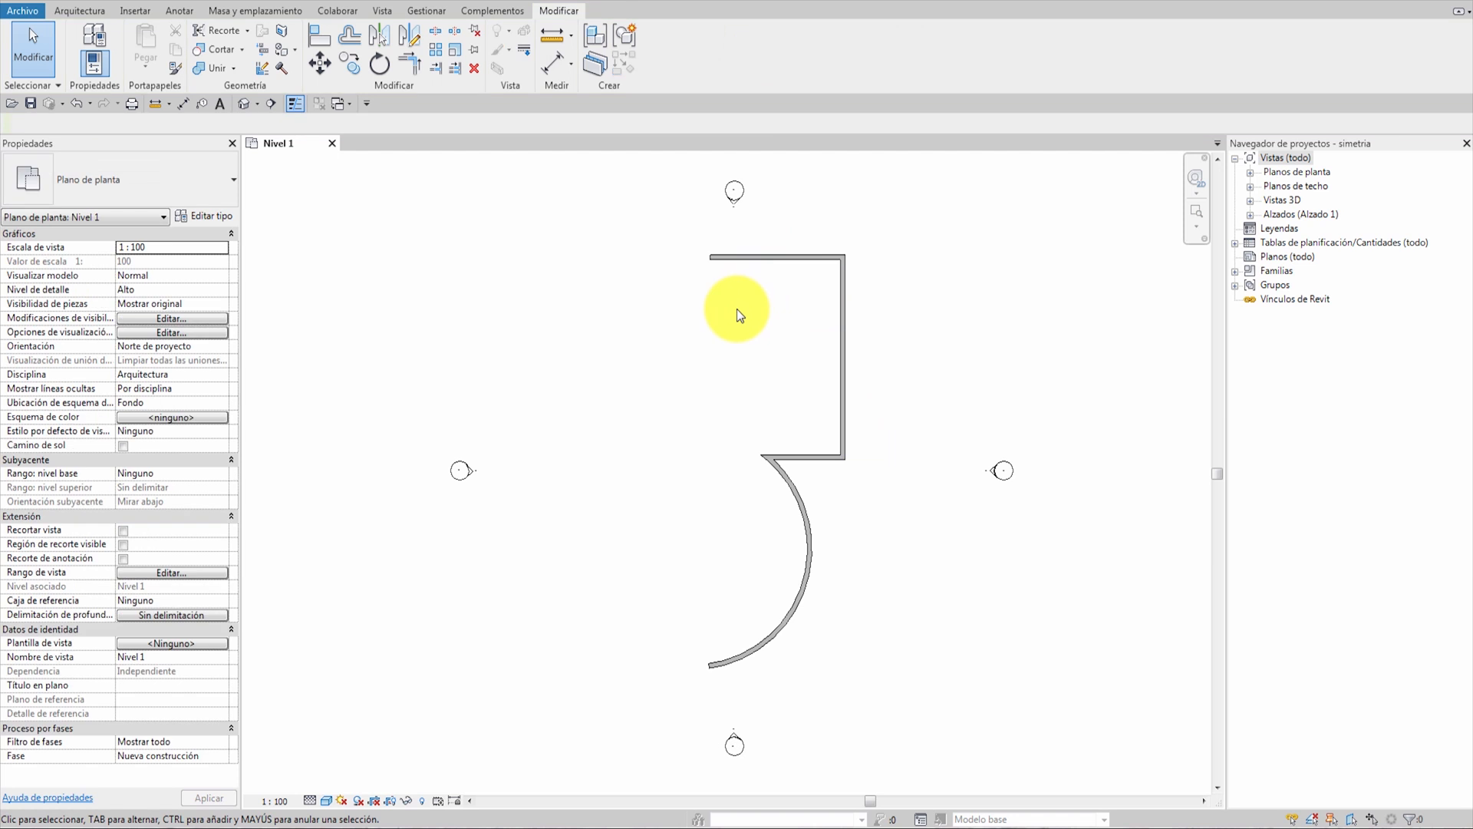
click(746, 257)
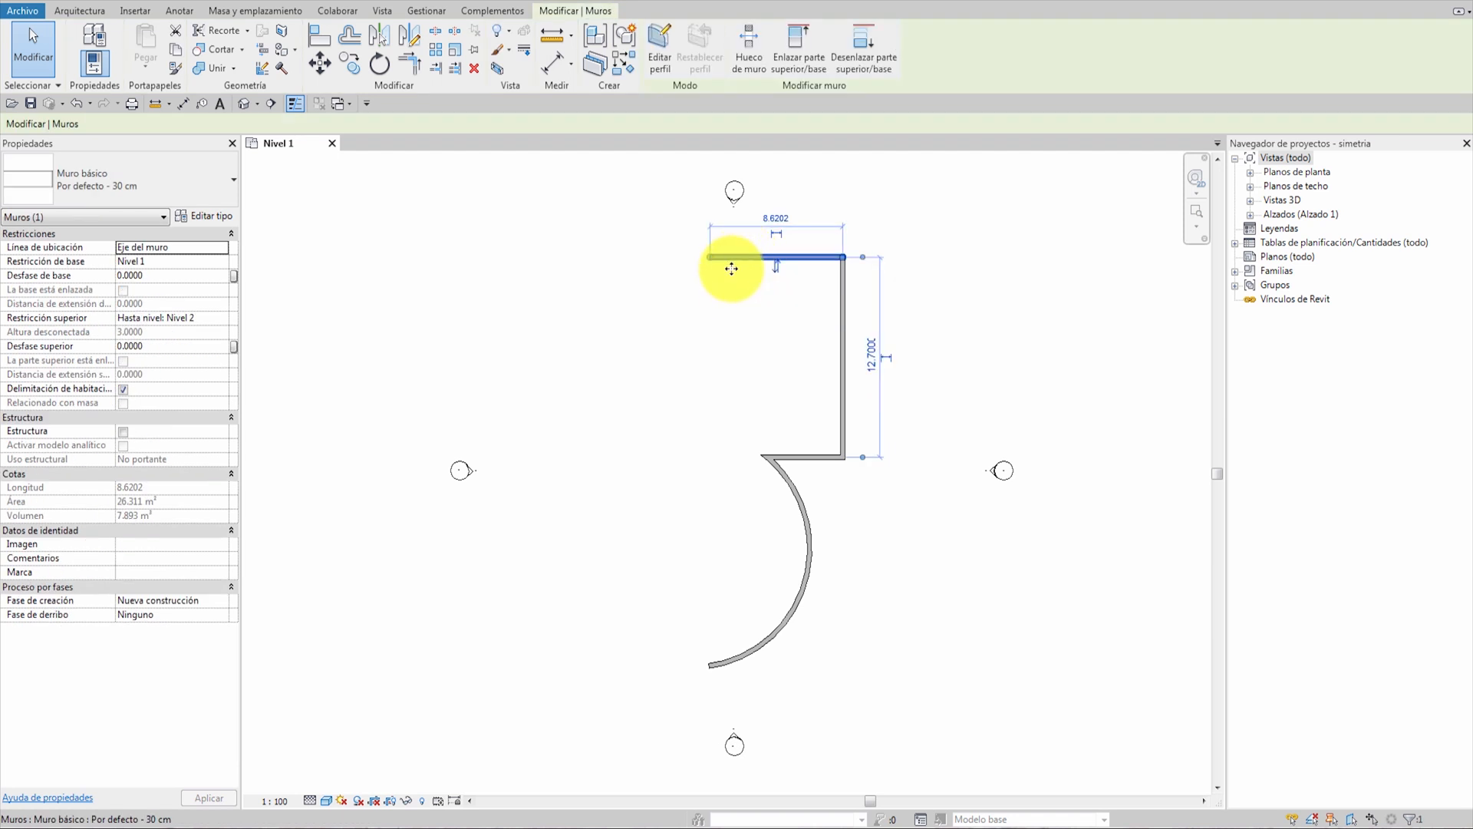
click(321, 68)
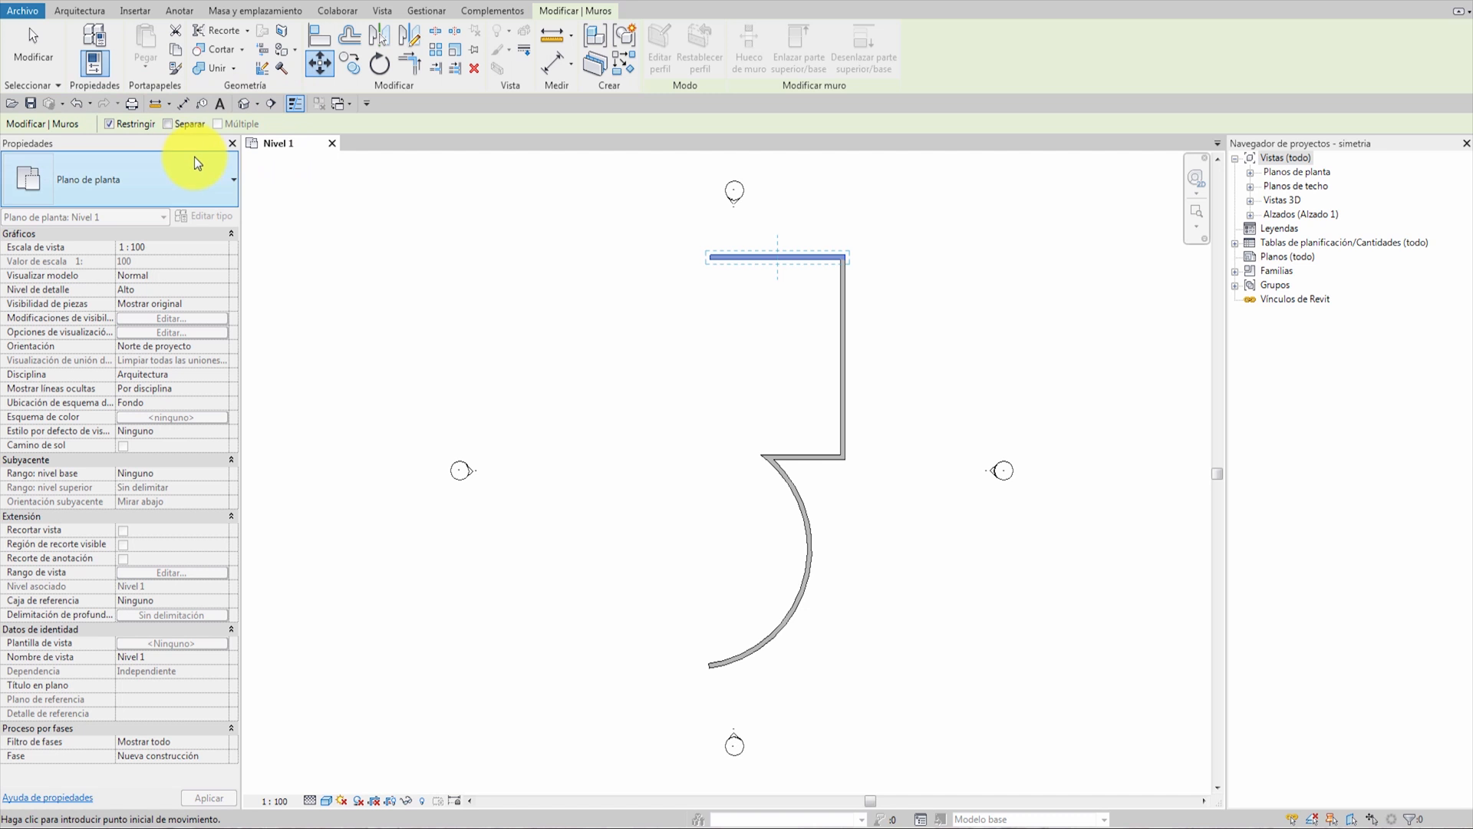
key(Escape)
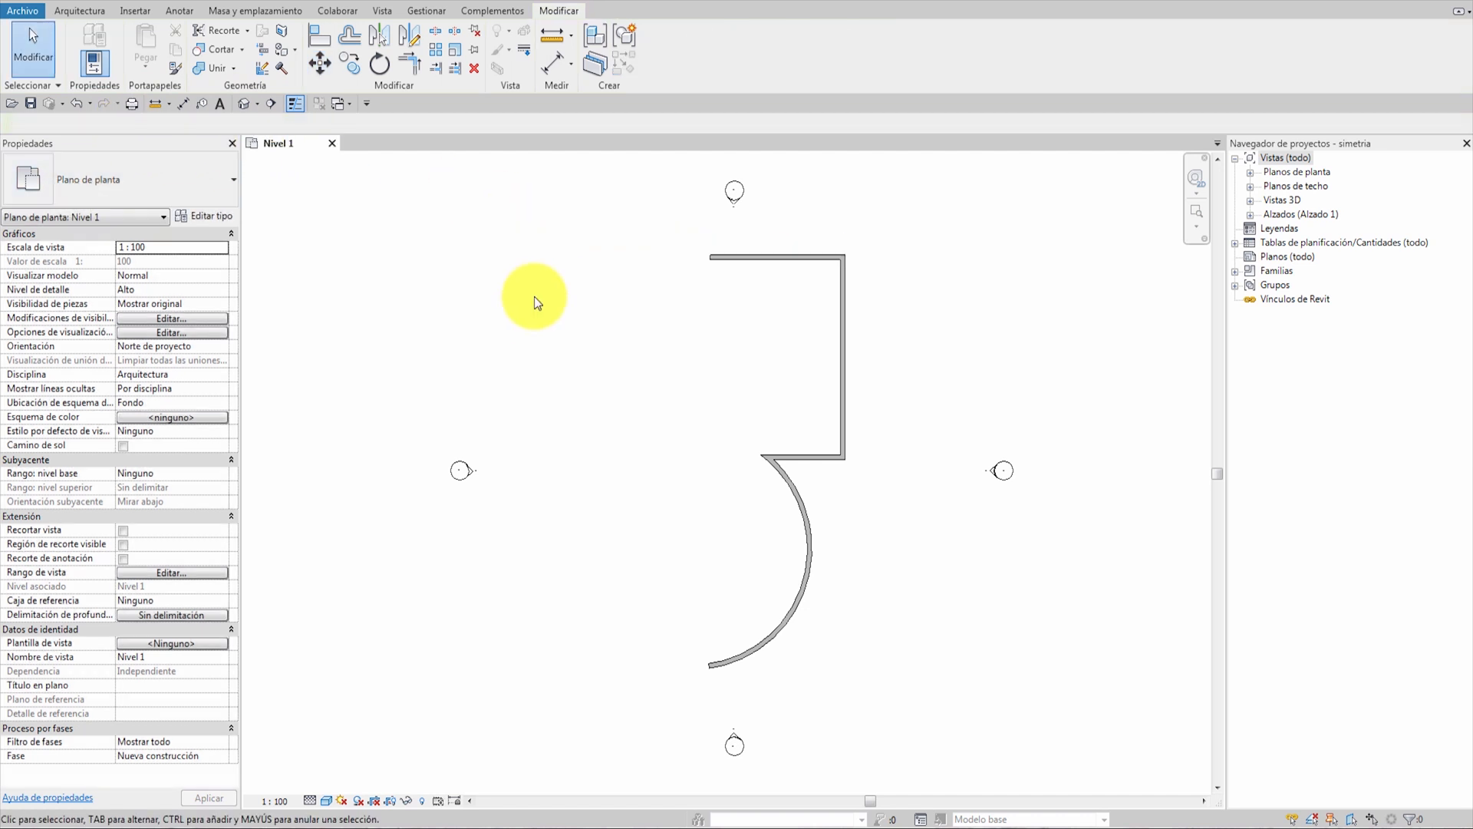
Try moving the top wall down to about 8.5 m above the lower horizontal wall, and undo the move.
click(739, 256)
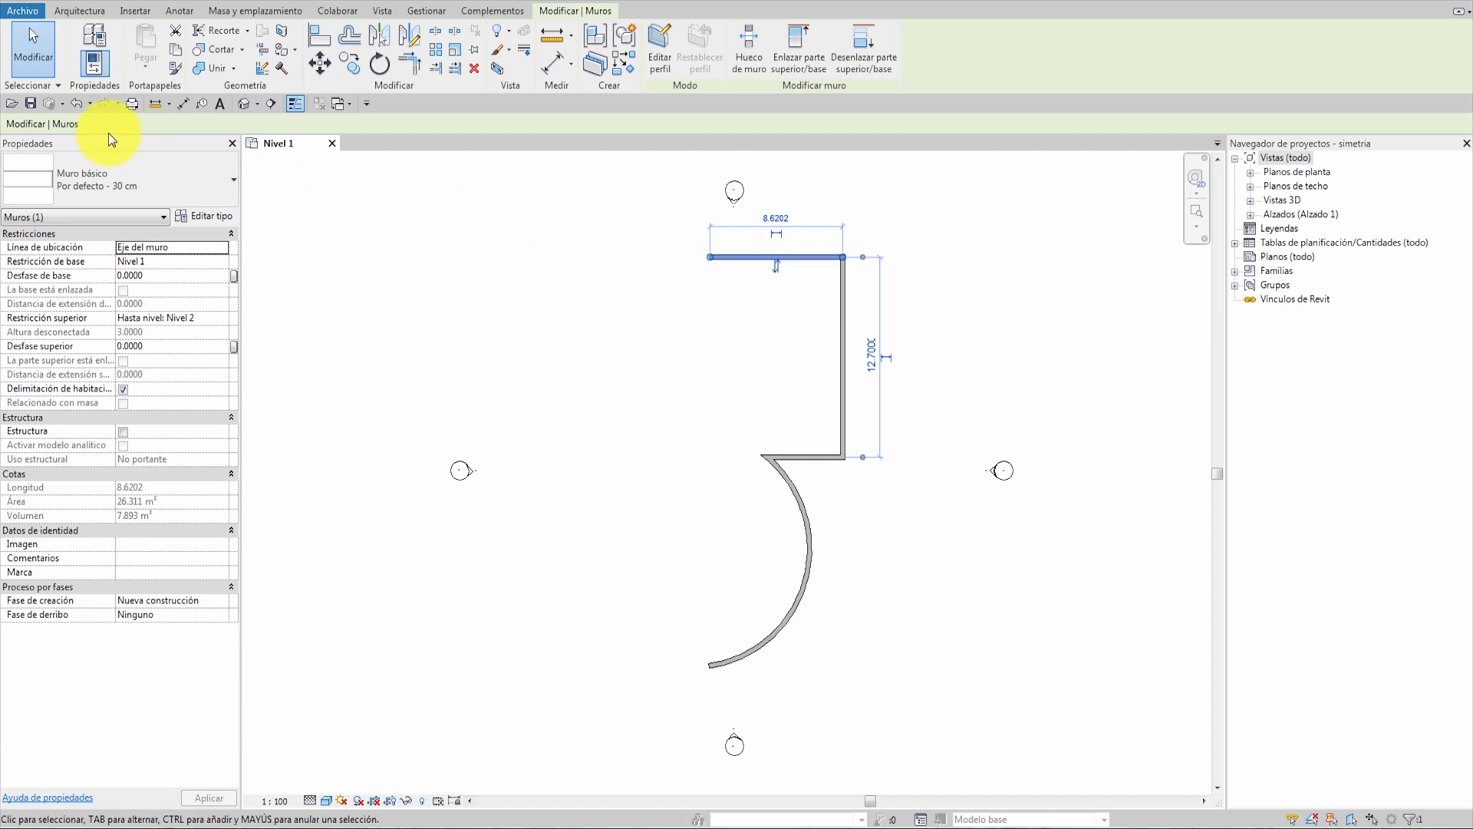
drag(717, 257, 736, 324)
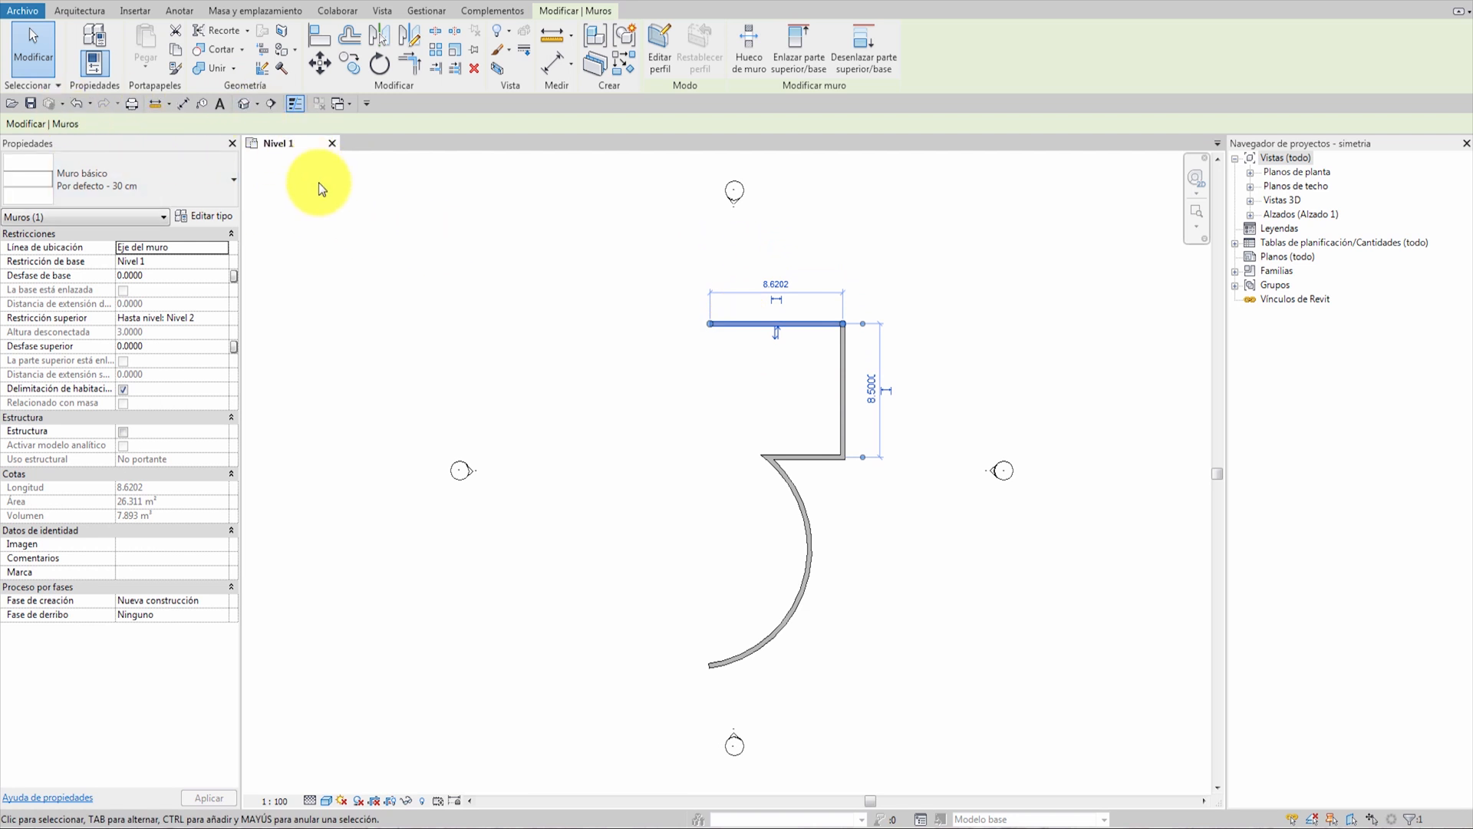
key(ctrl+z)
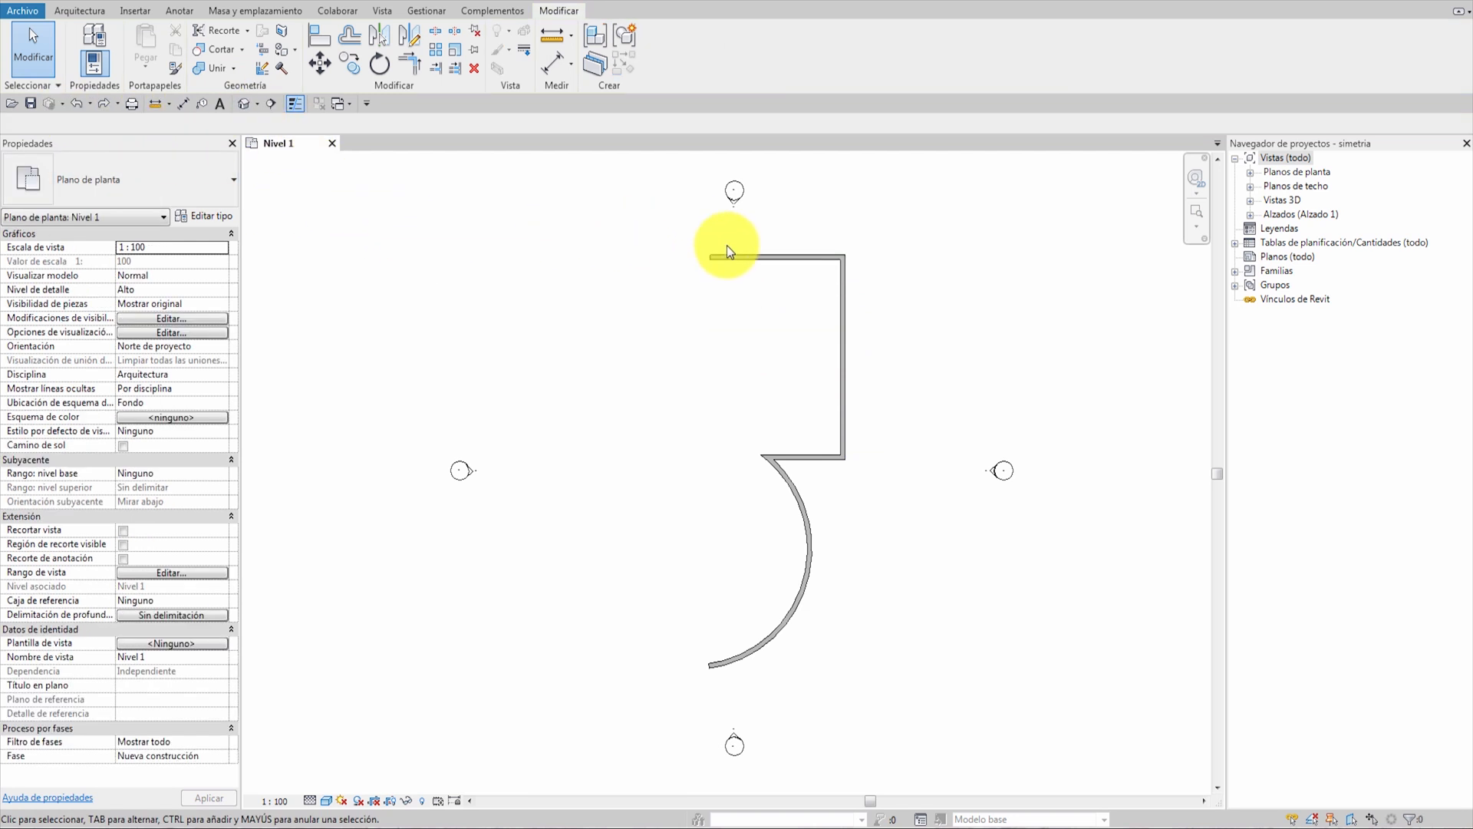
click(768, 257)
click(316, 65)
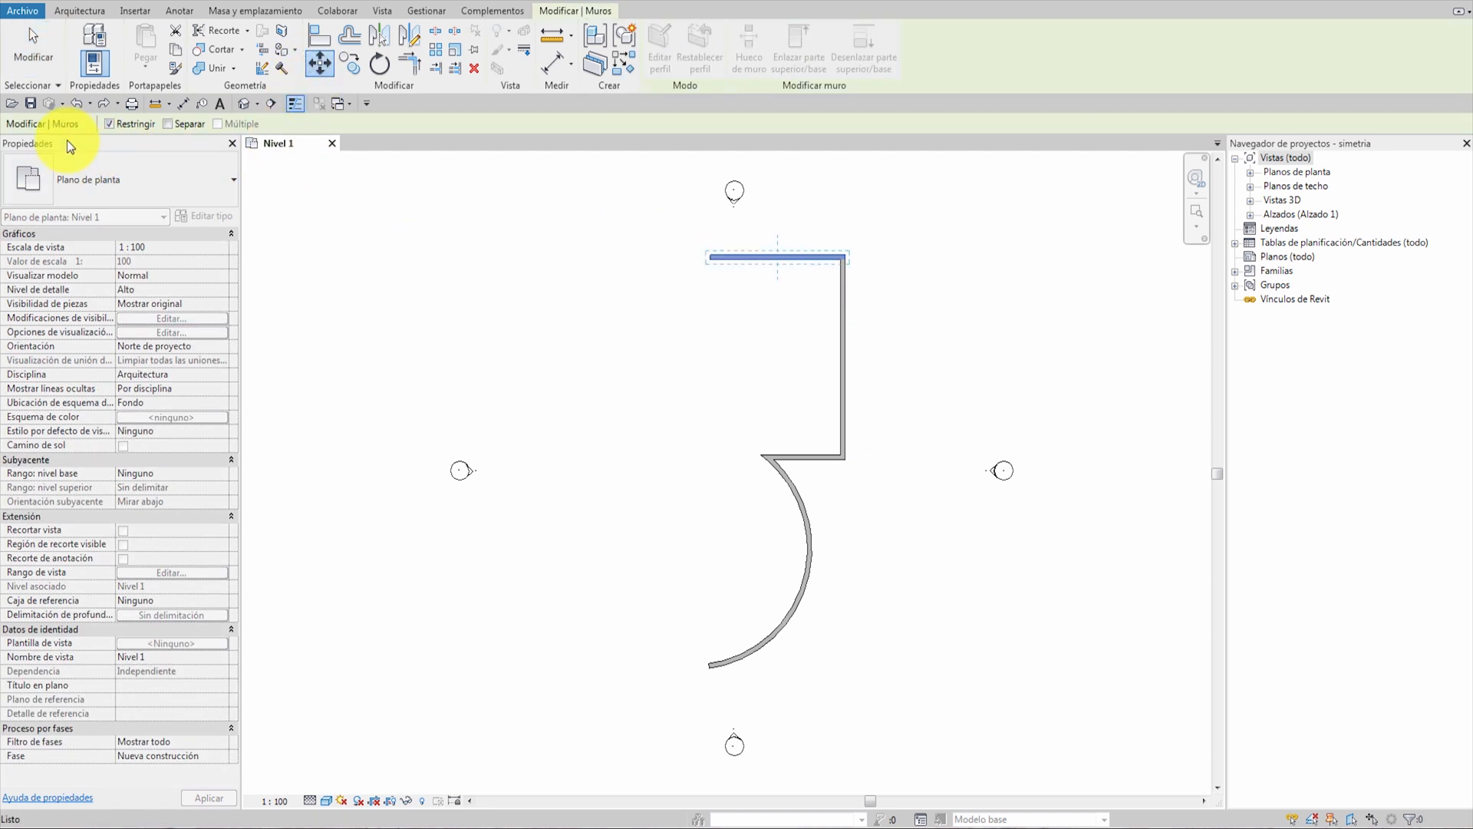
key(Escape)
key(Escape)
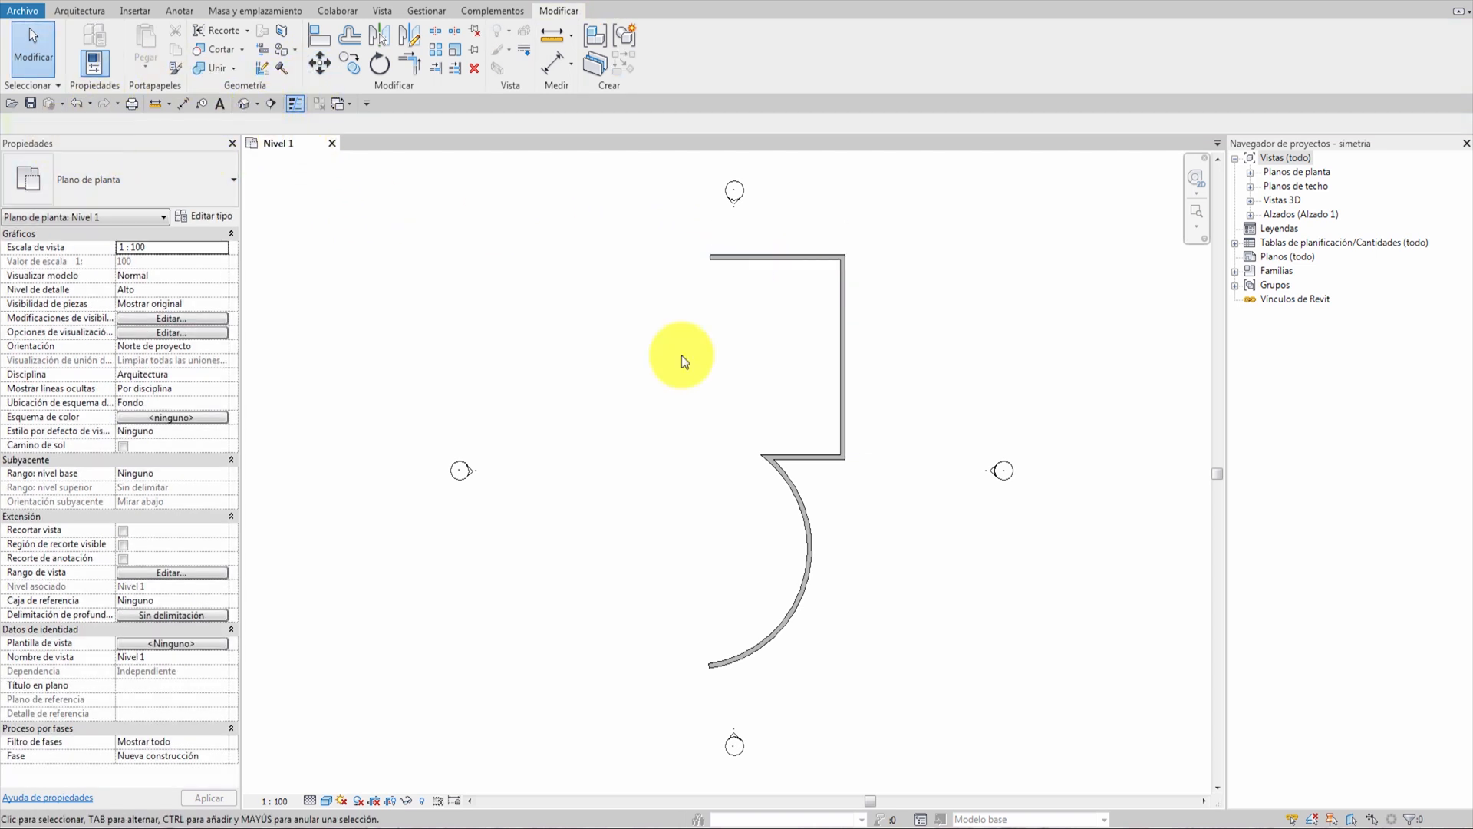
Move the top wall down and set its distance from the lower horizontal wall to 10 m.
click(767, 256)
drag(750, 253, 757, 311)
click(871, 383)
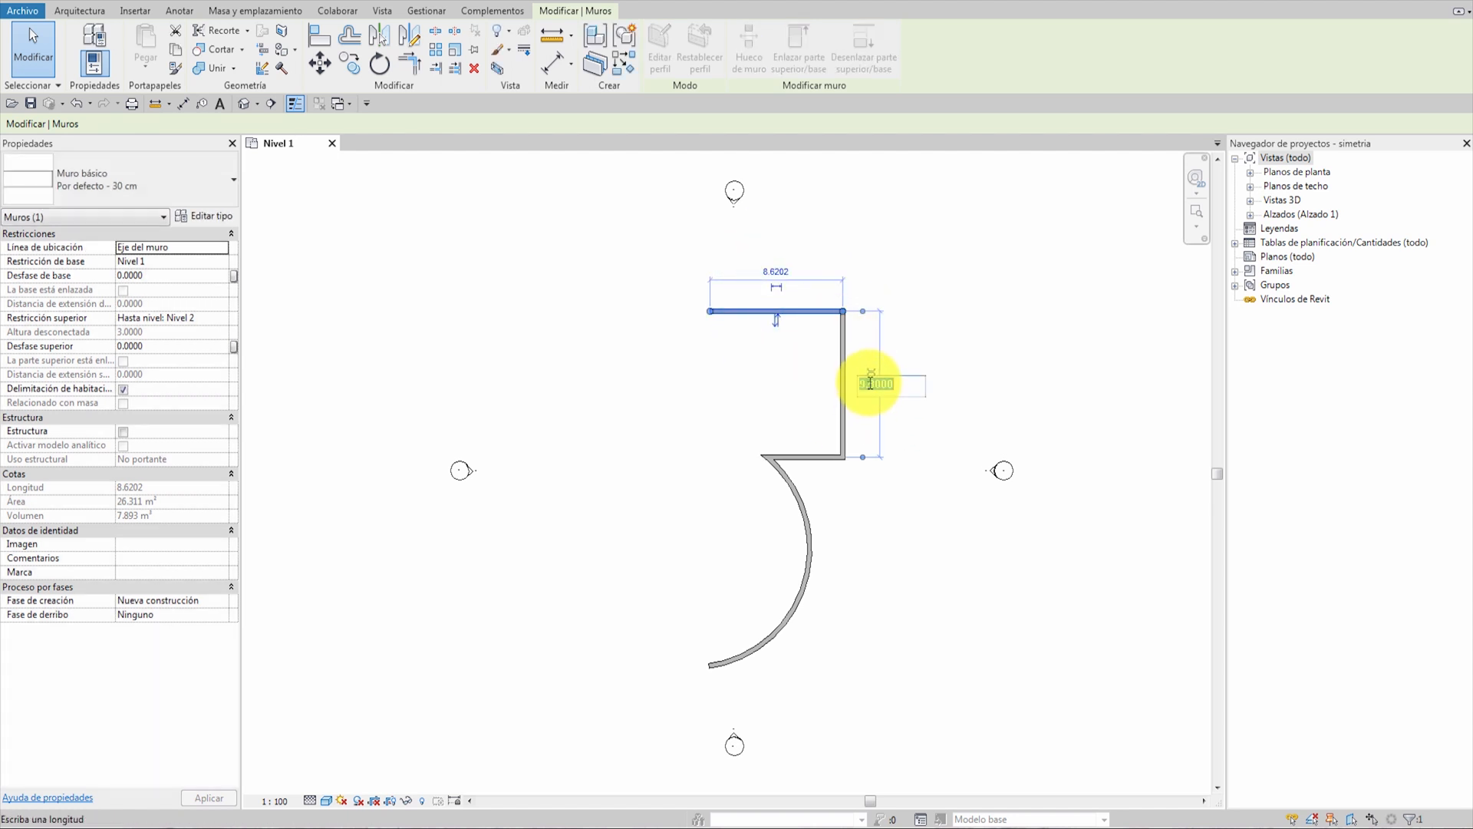
text(10)
key(Return)
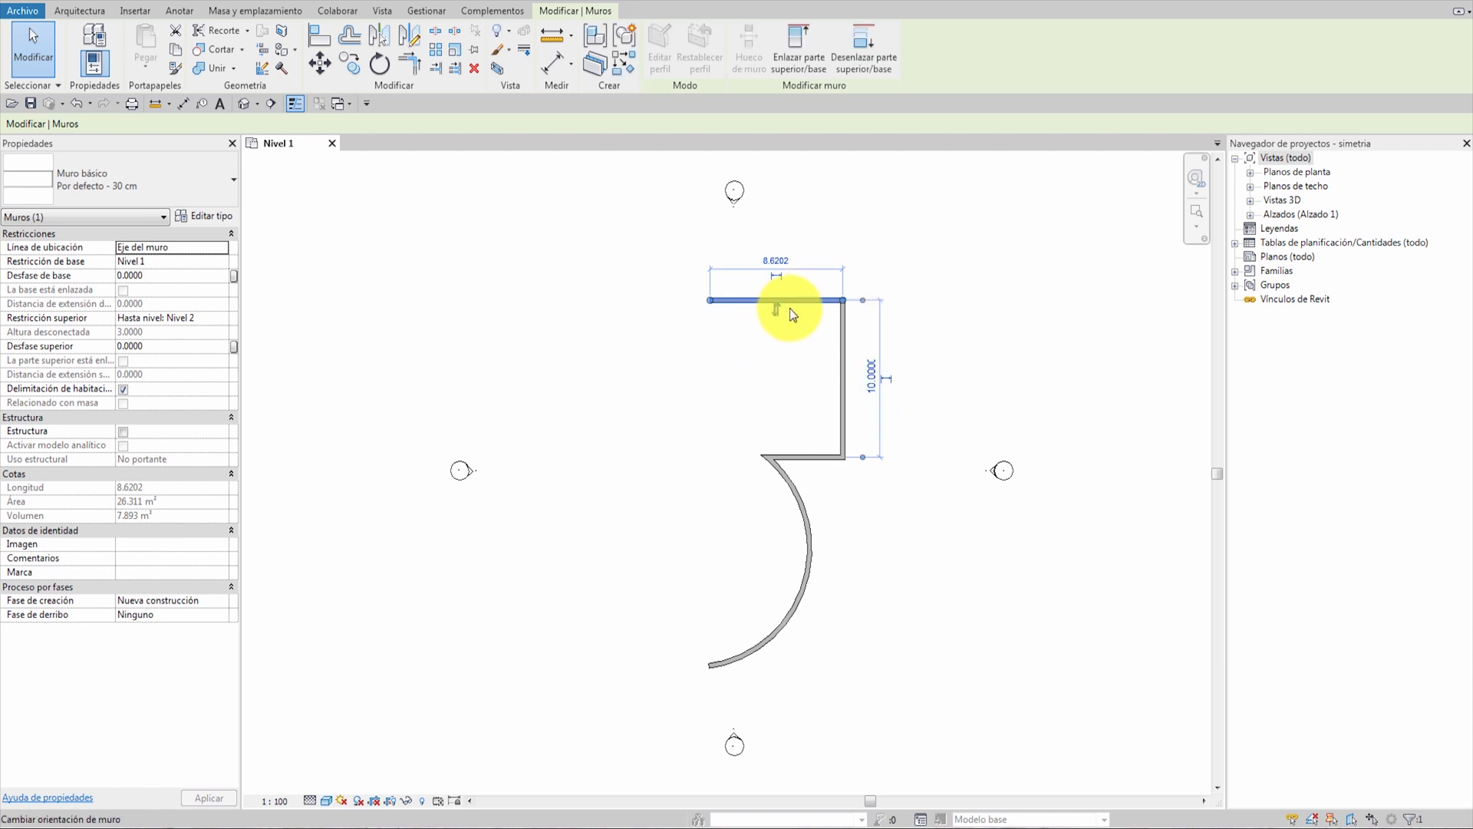
Move the top wall down to about 7.8 m above the lower horizontal wall.
scroll(881, 390, up, 3)
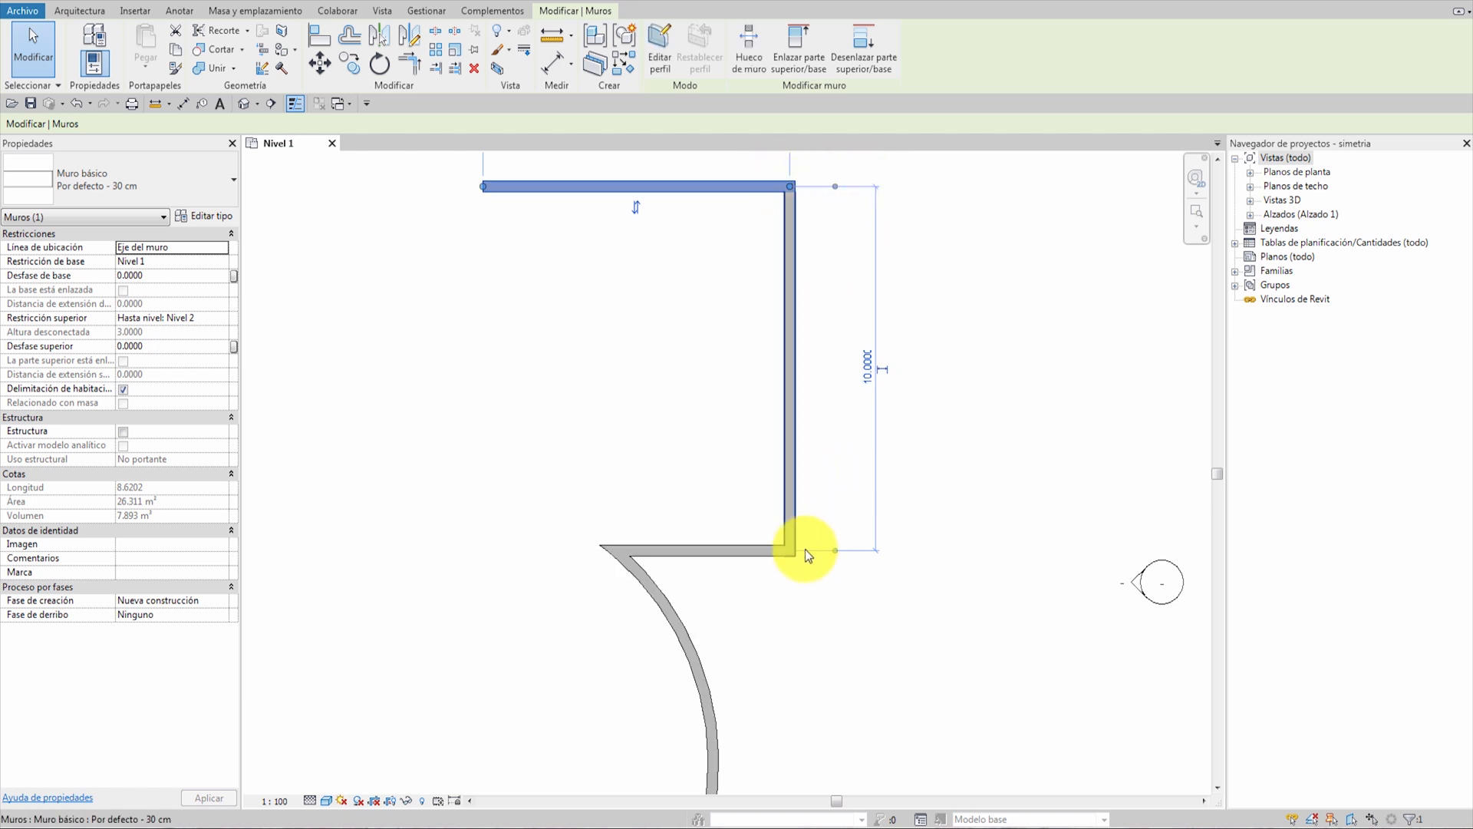
scroll(749, 316, down, 4)
middle_drag(661, 310, 766, 328)
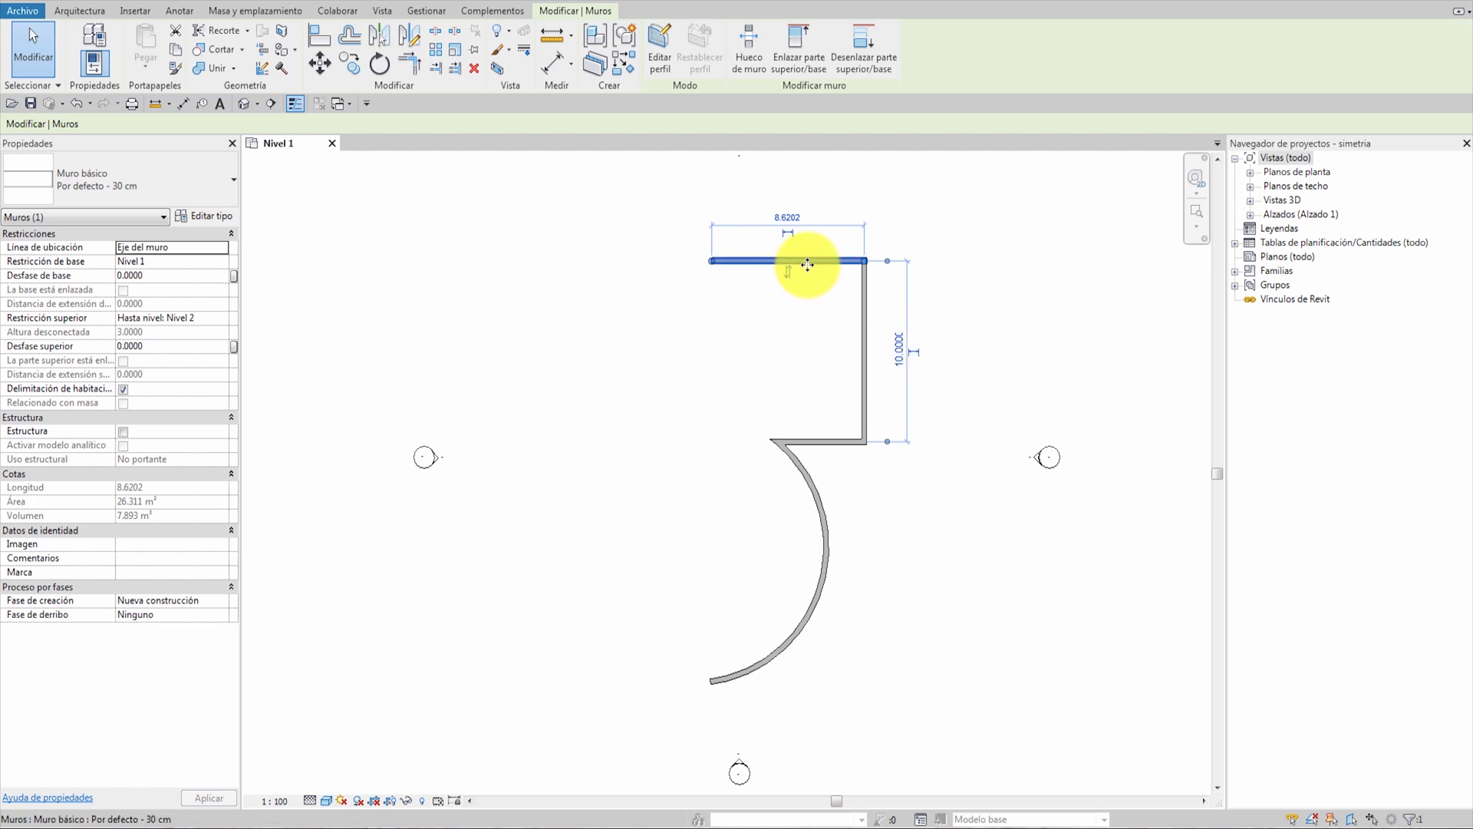
drag(809, 262, 815, 306)
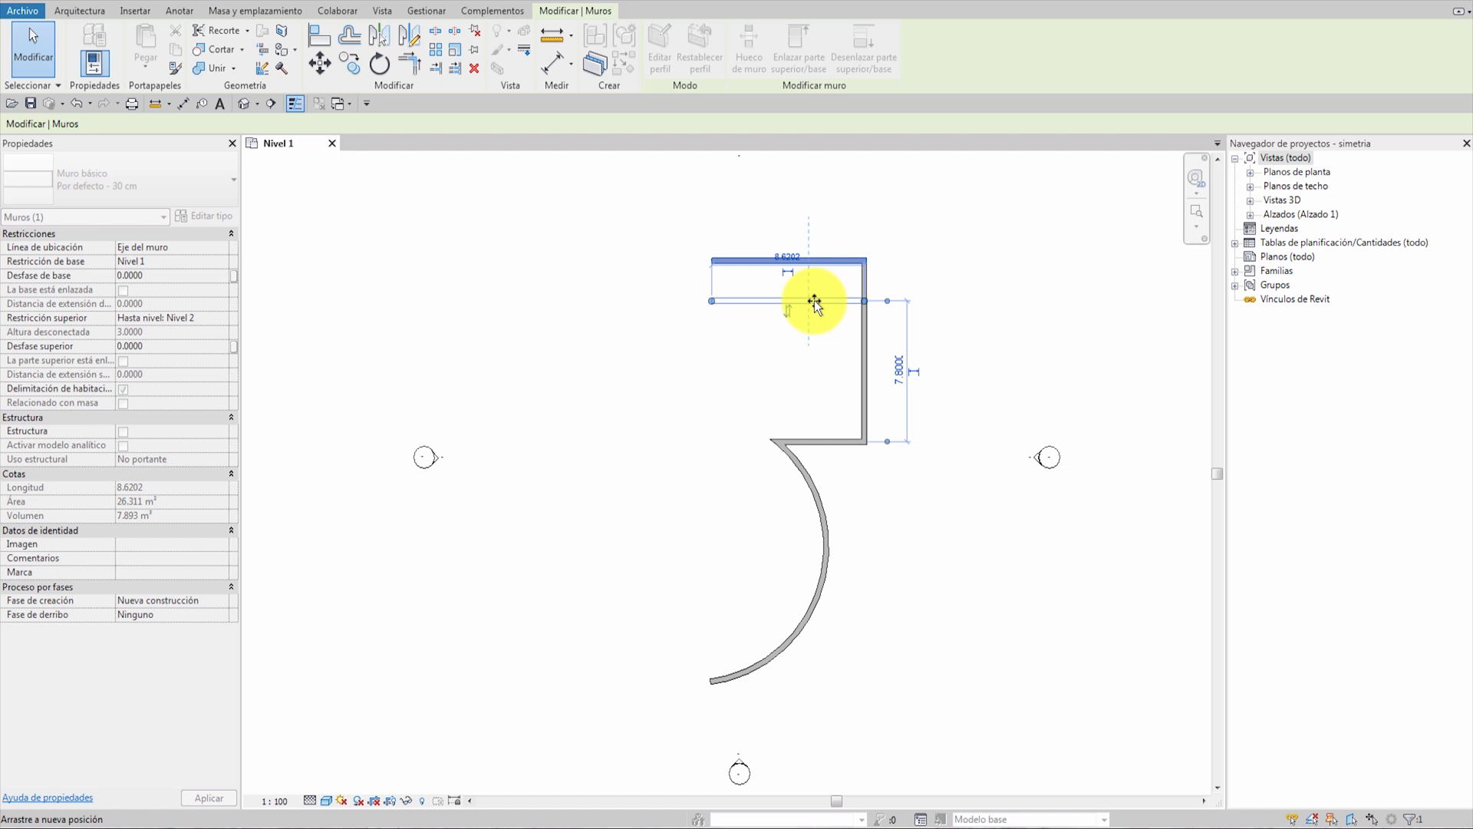
drag(815, 303, 814, 303)
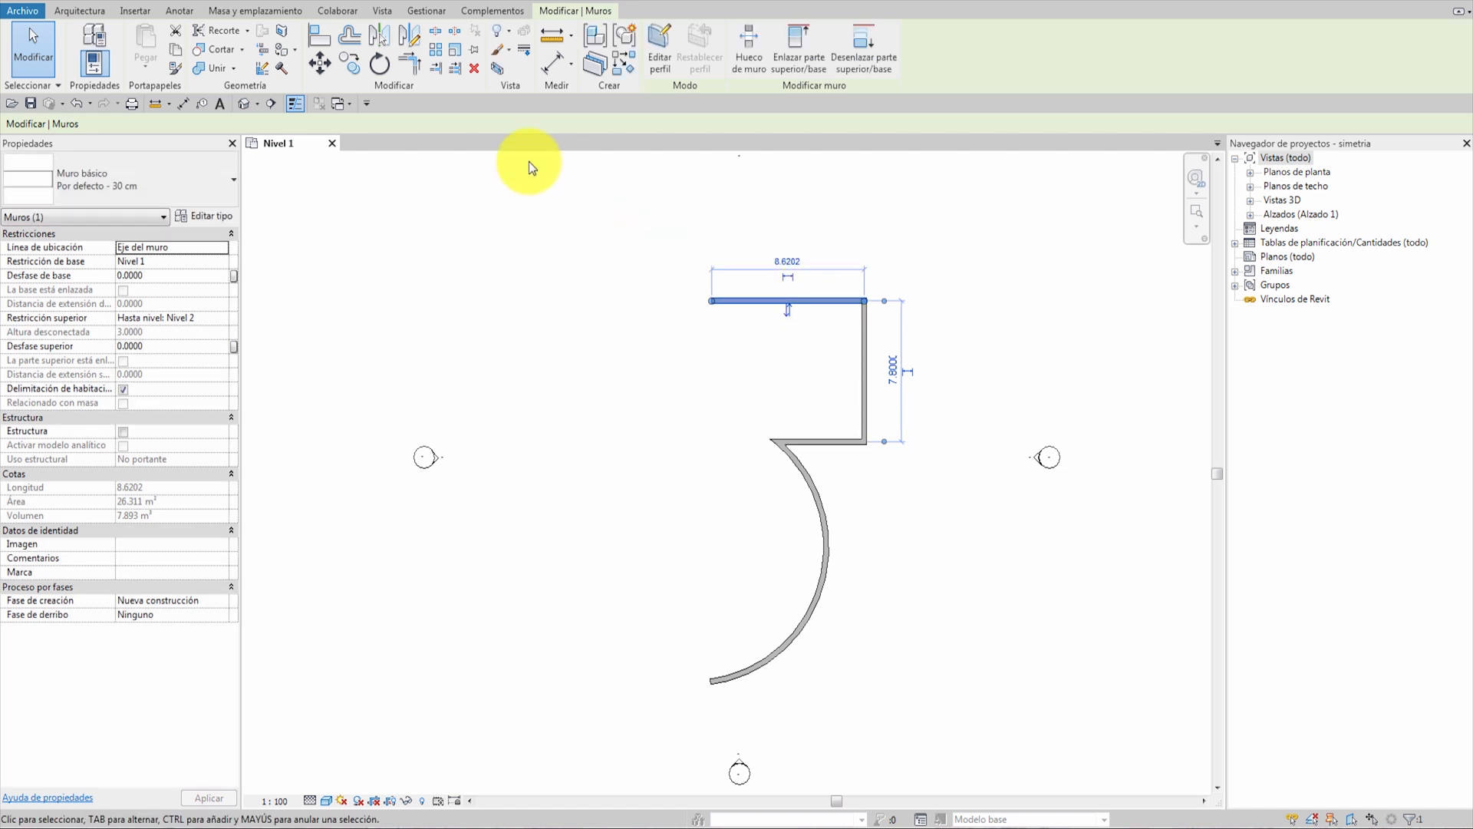
click(844, 322)
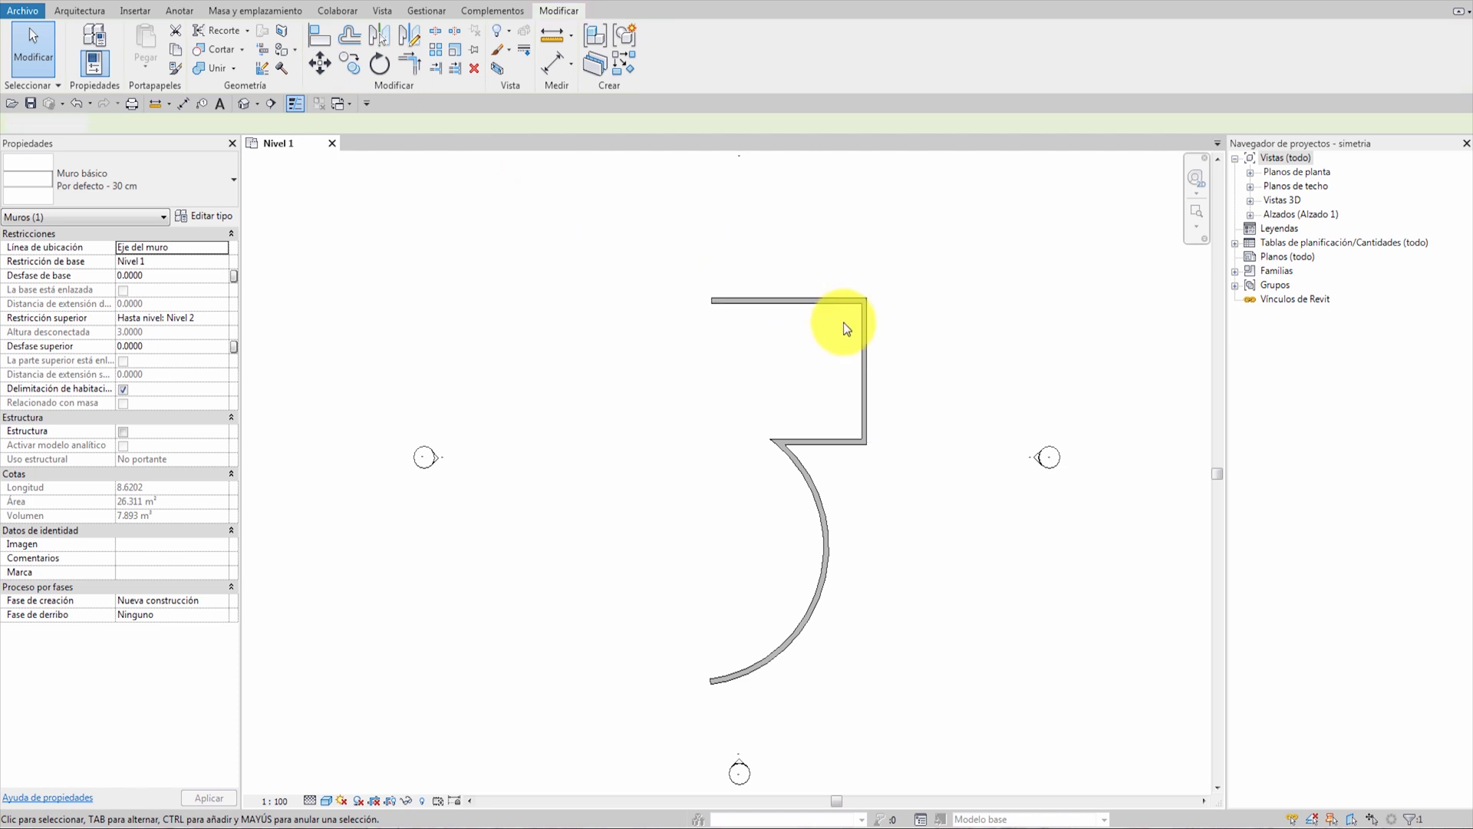
Undo the last three position changes of the top wall.
key(ctrl+z)
key(ctrl+z)
key(ctrl+z)
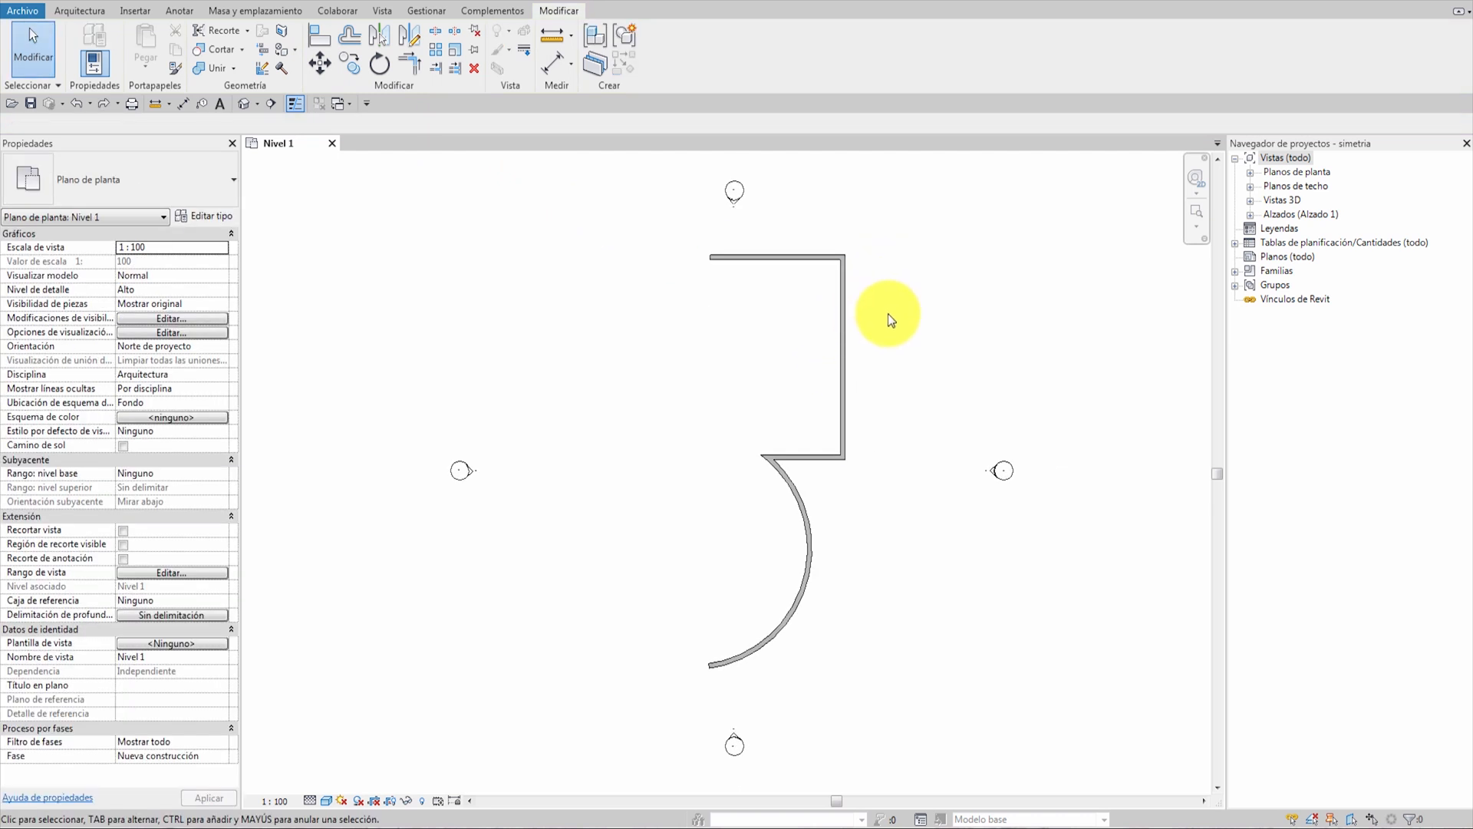
Draw a horizontal model line about 17.5 m long, crossing the vertical wall near its middle.
key(l)
key(i)
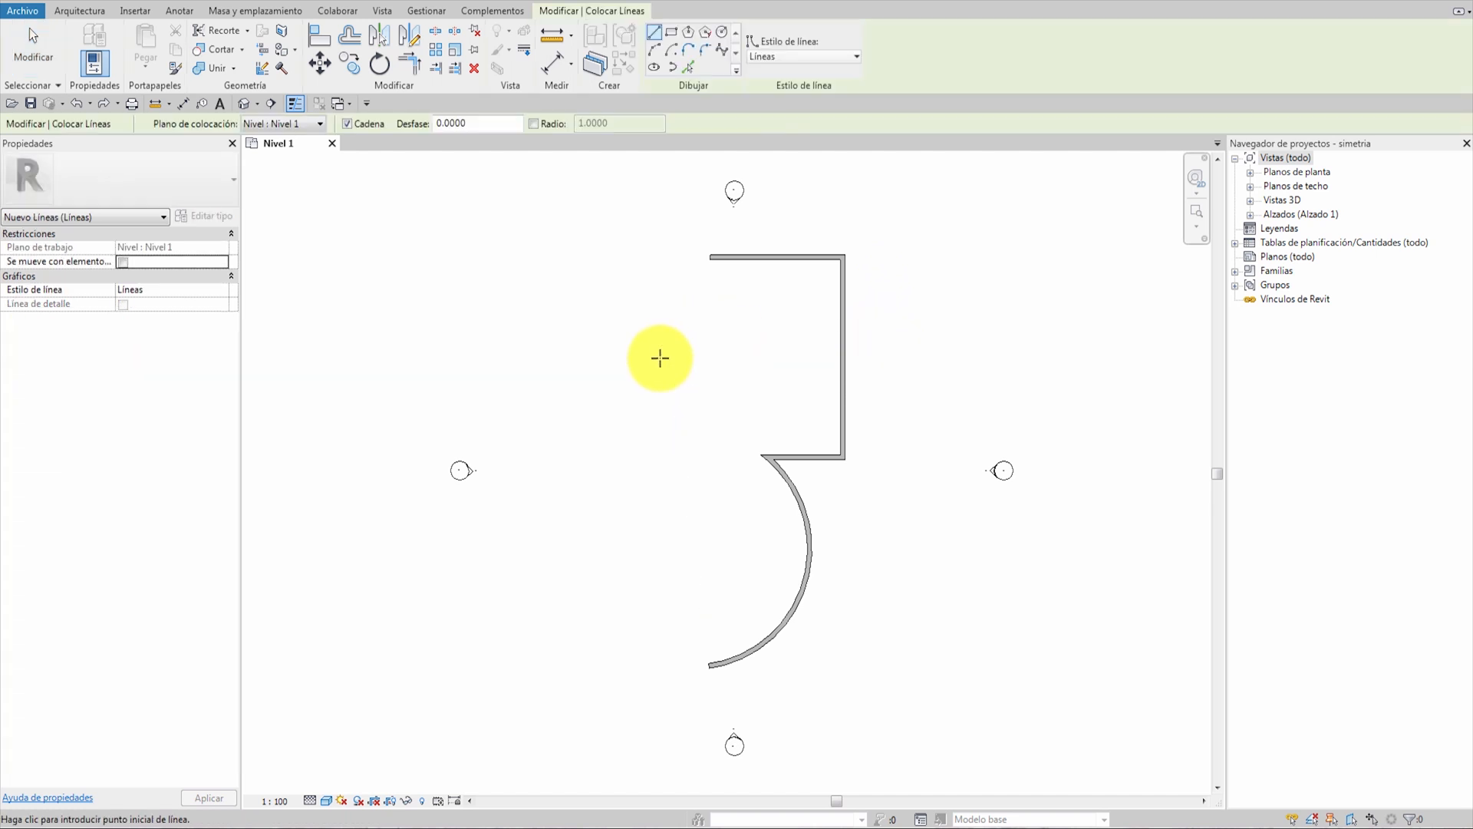
click(660, 349)
click(930, 348)
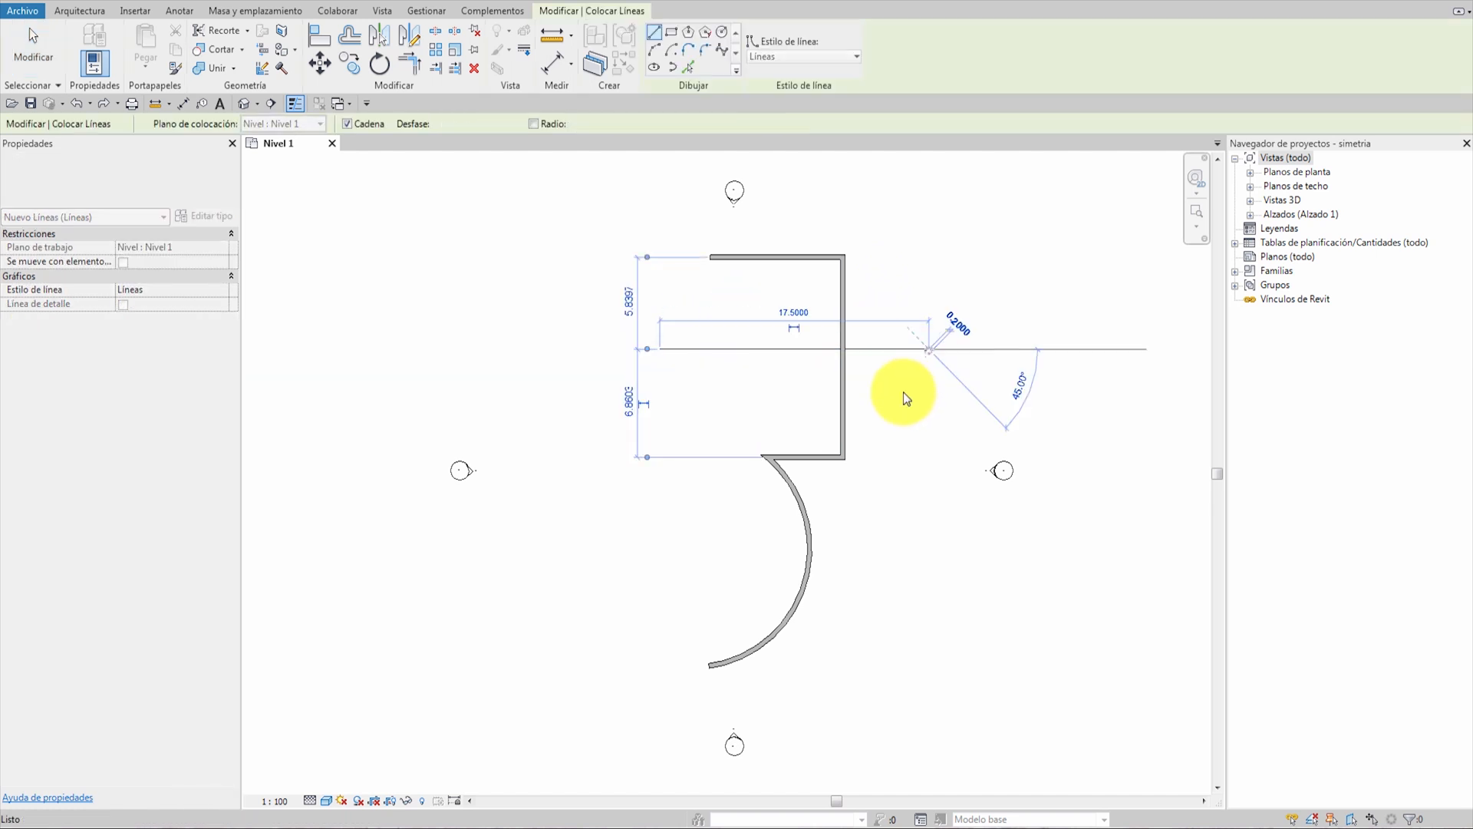
key(Escape)
key(Escape)
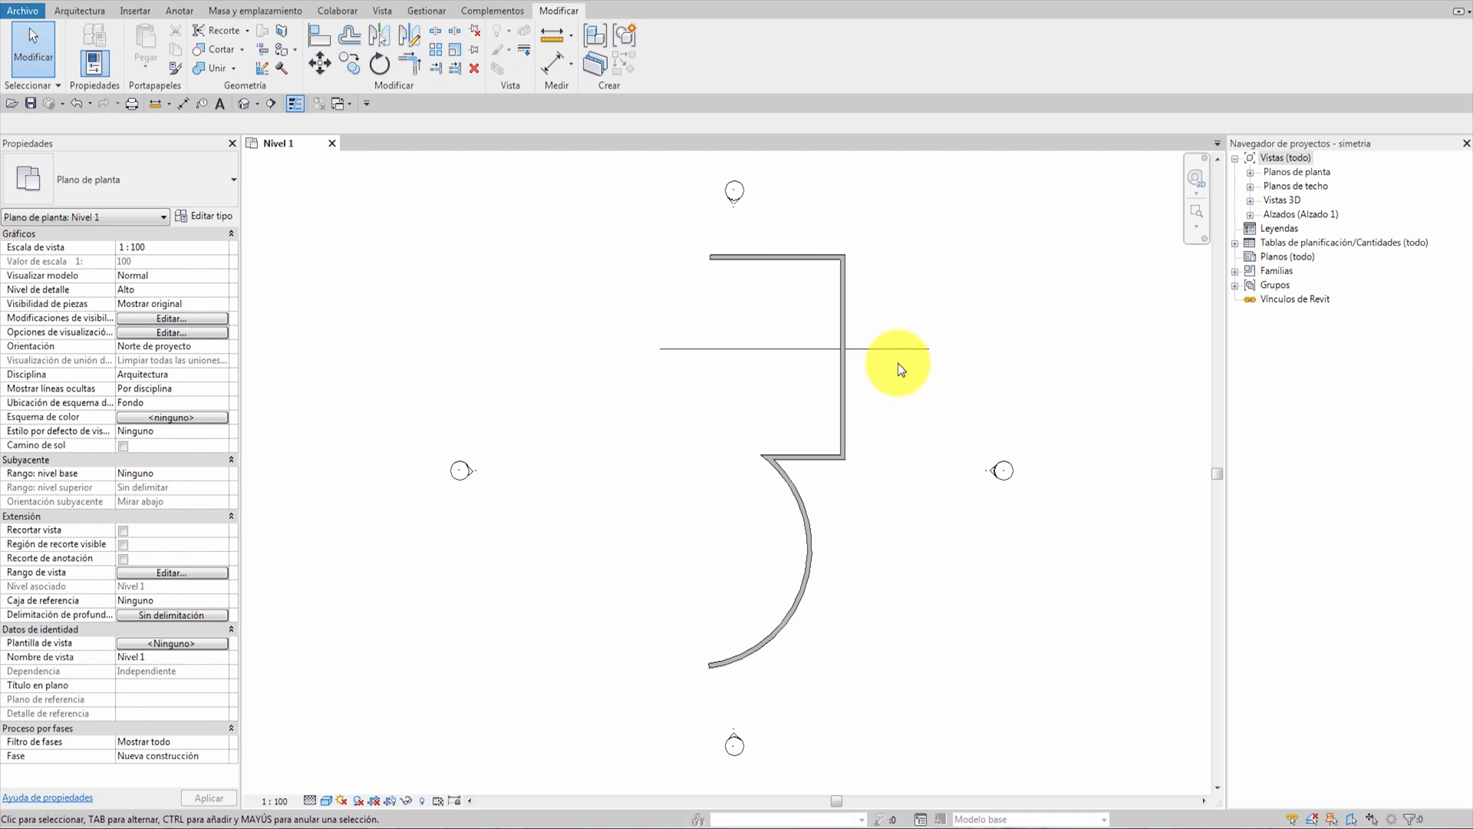
click(84, 11)
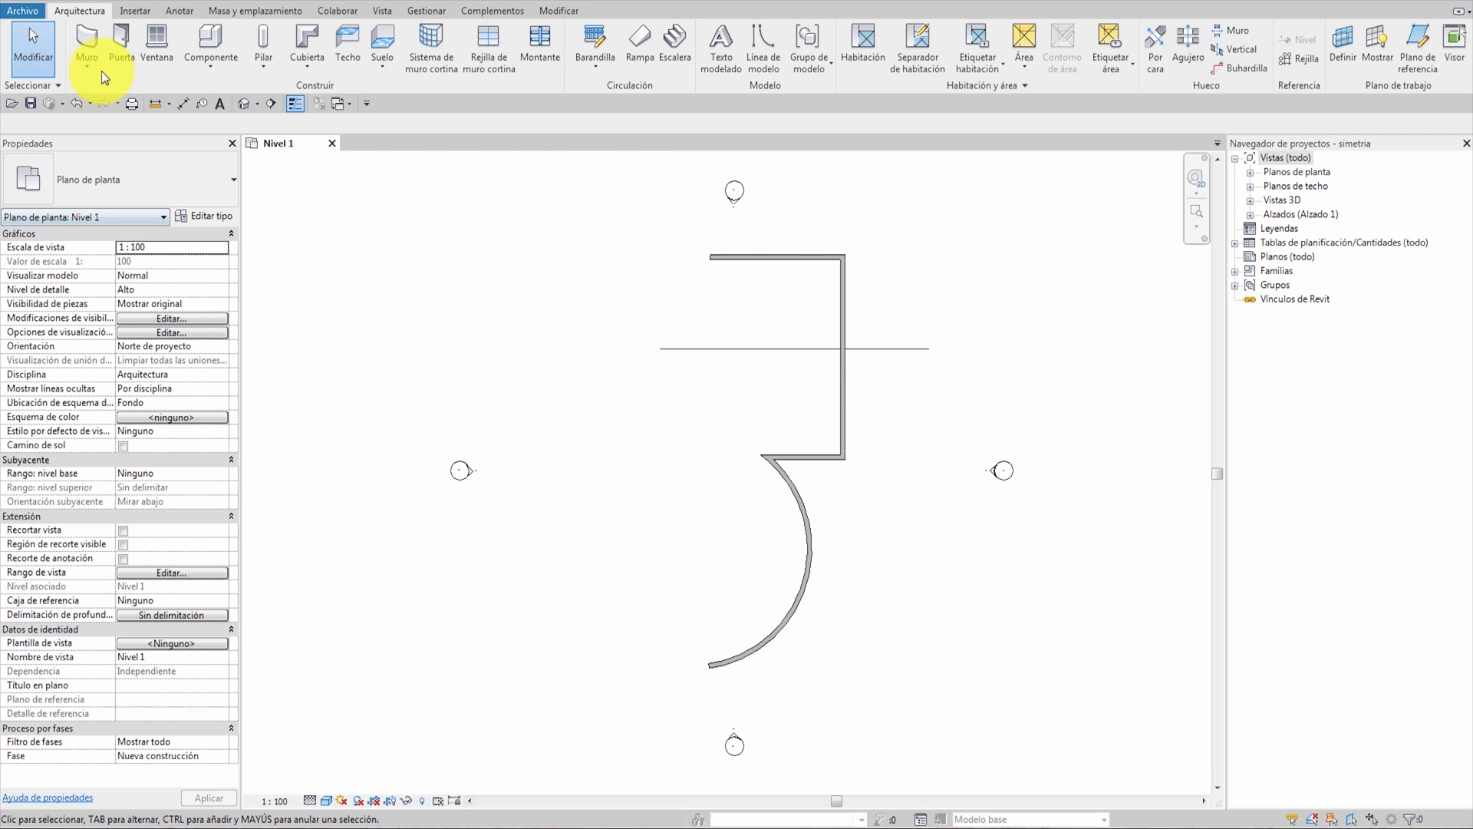
click(179, 11)
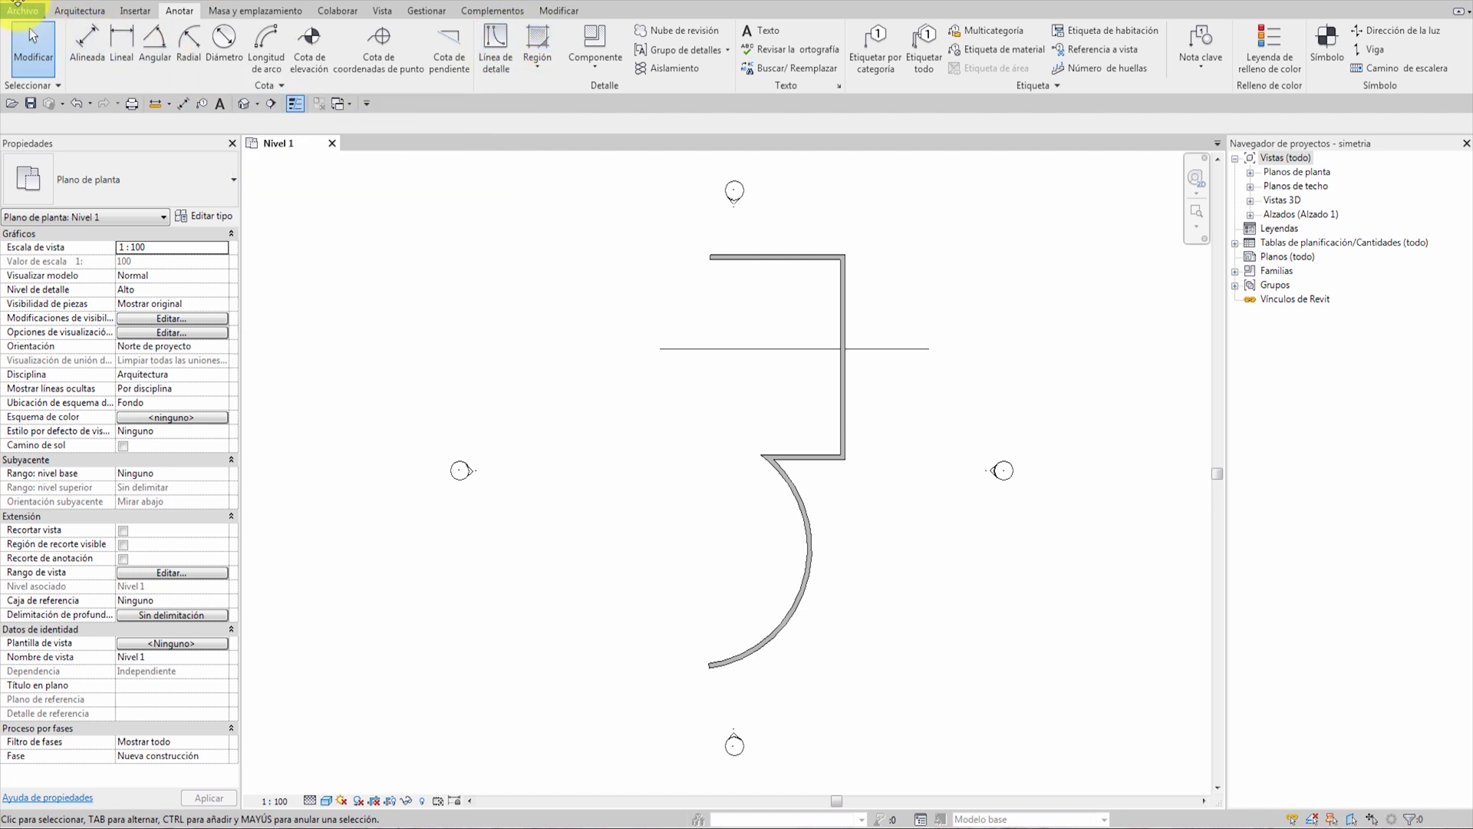
click(559, 10)
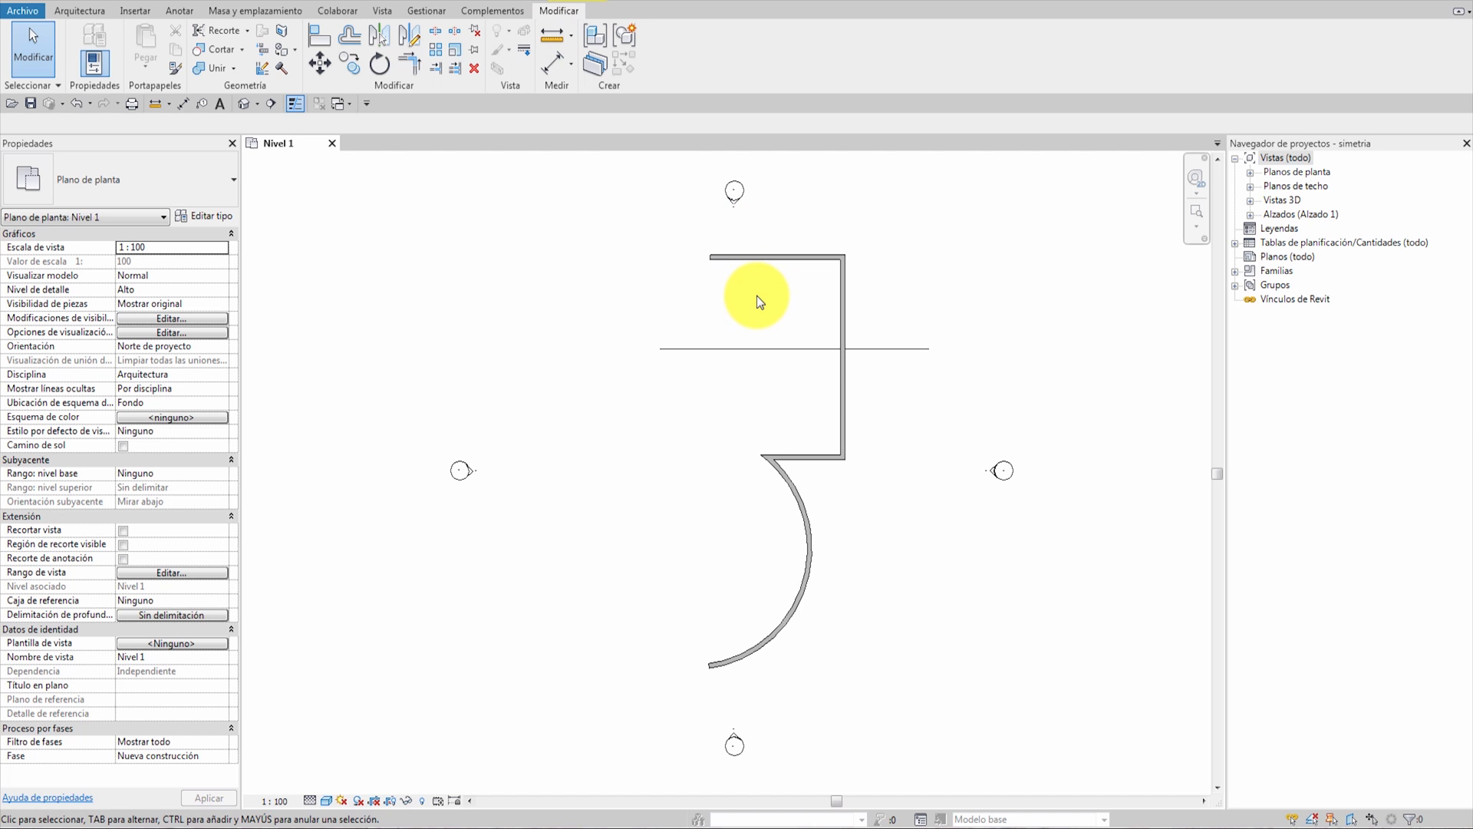
Draw a second horizontal model line about 19 m long between the top wall and the first model line.
key(l)
key(i)
click(919, 295)
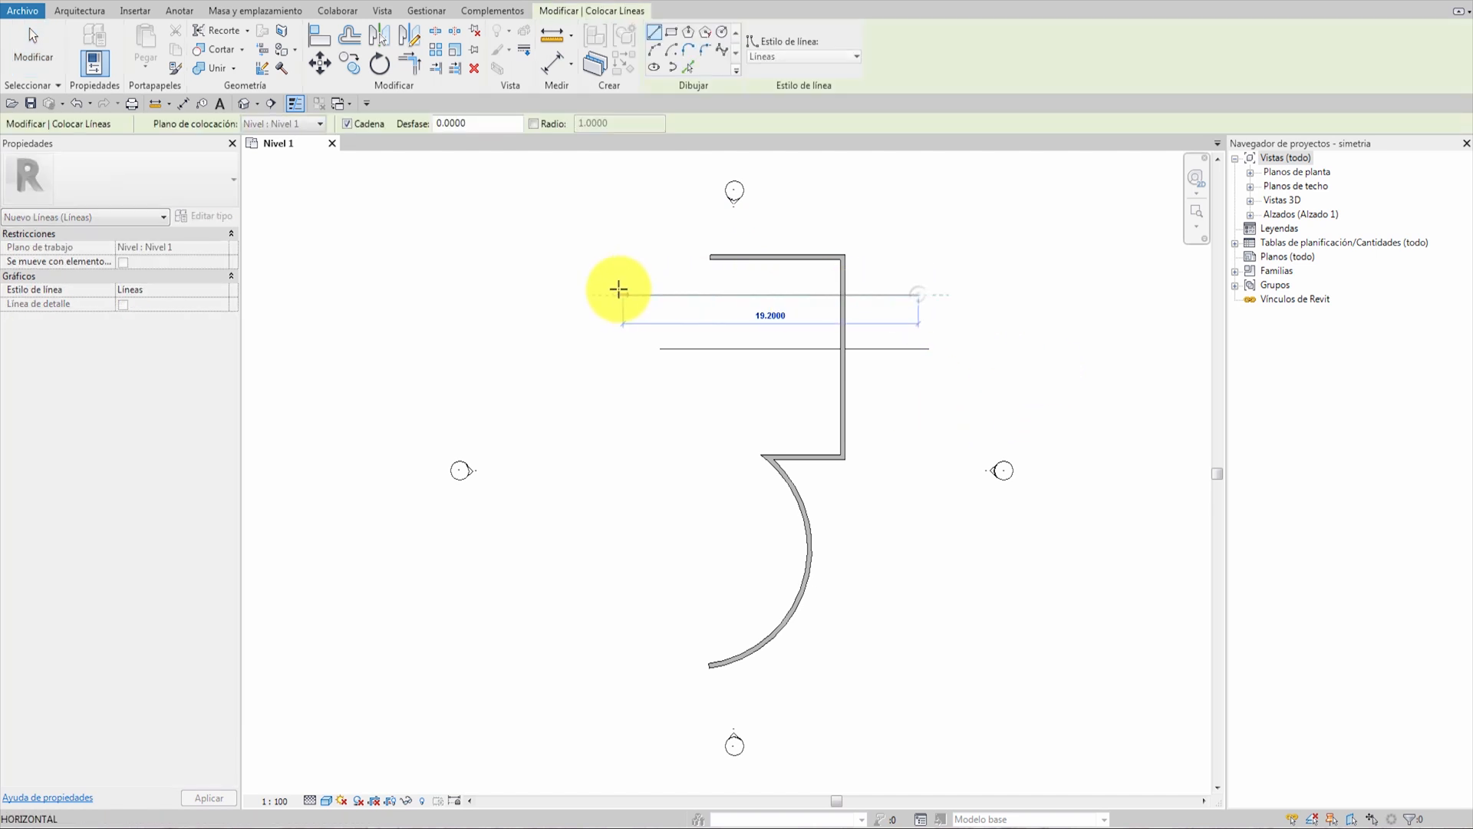
click(618, 294)
key(Escape)
key(Escape)
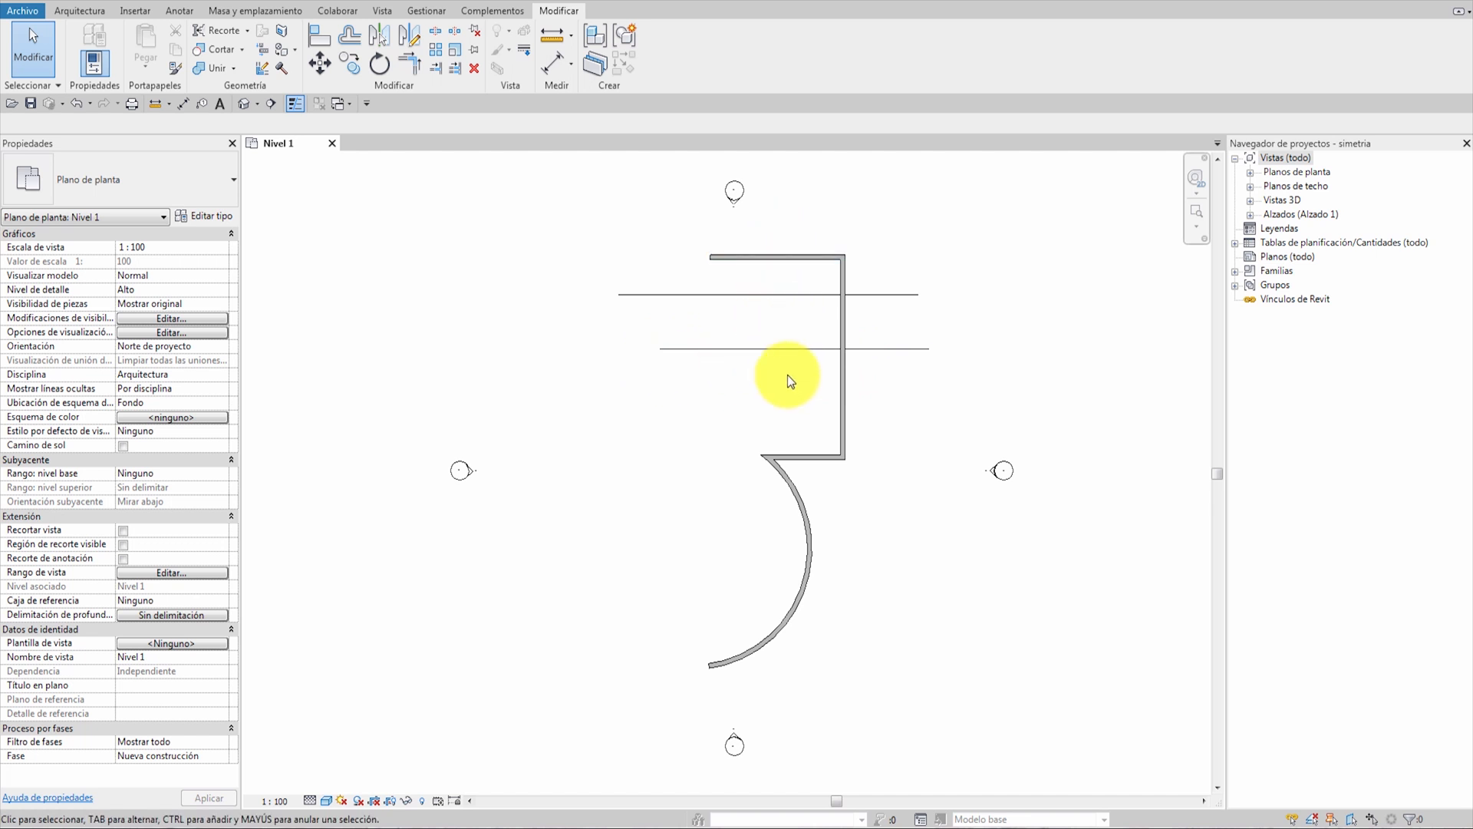
Move the top wall down so its centreline lies on the lower of the two model lines.
scroll(785, 269, up, 5)
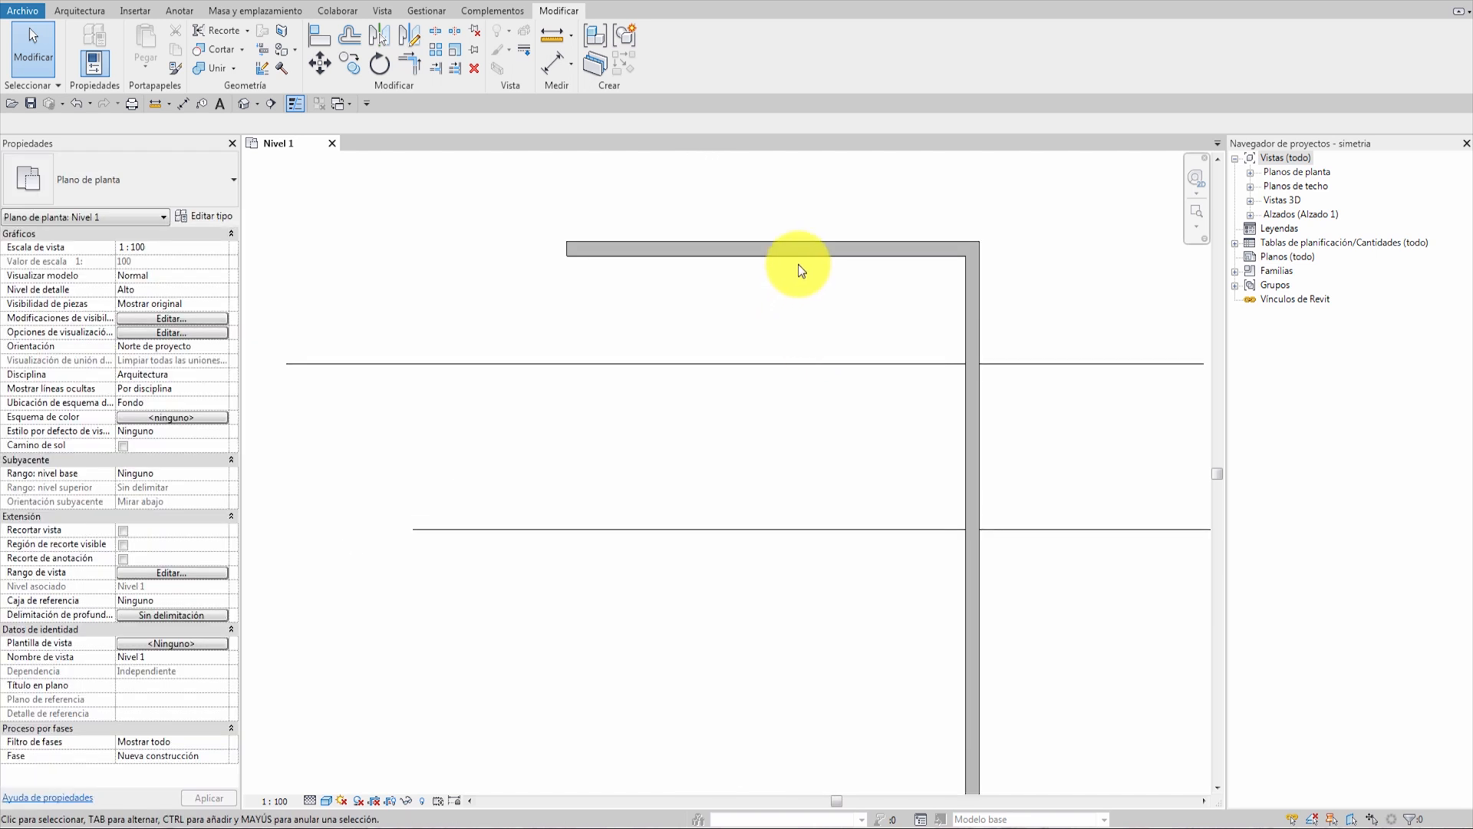
click(798, 247)
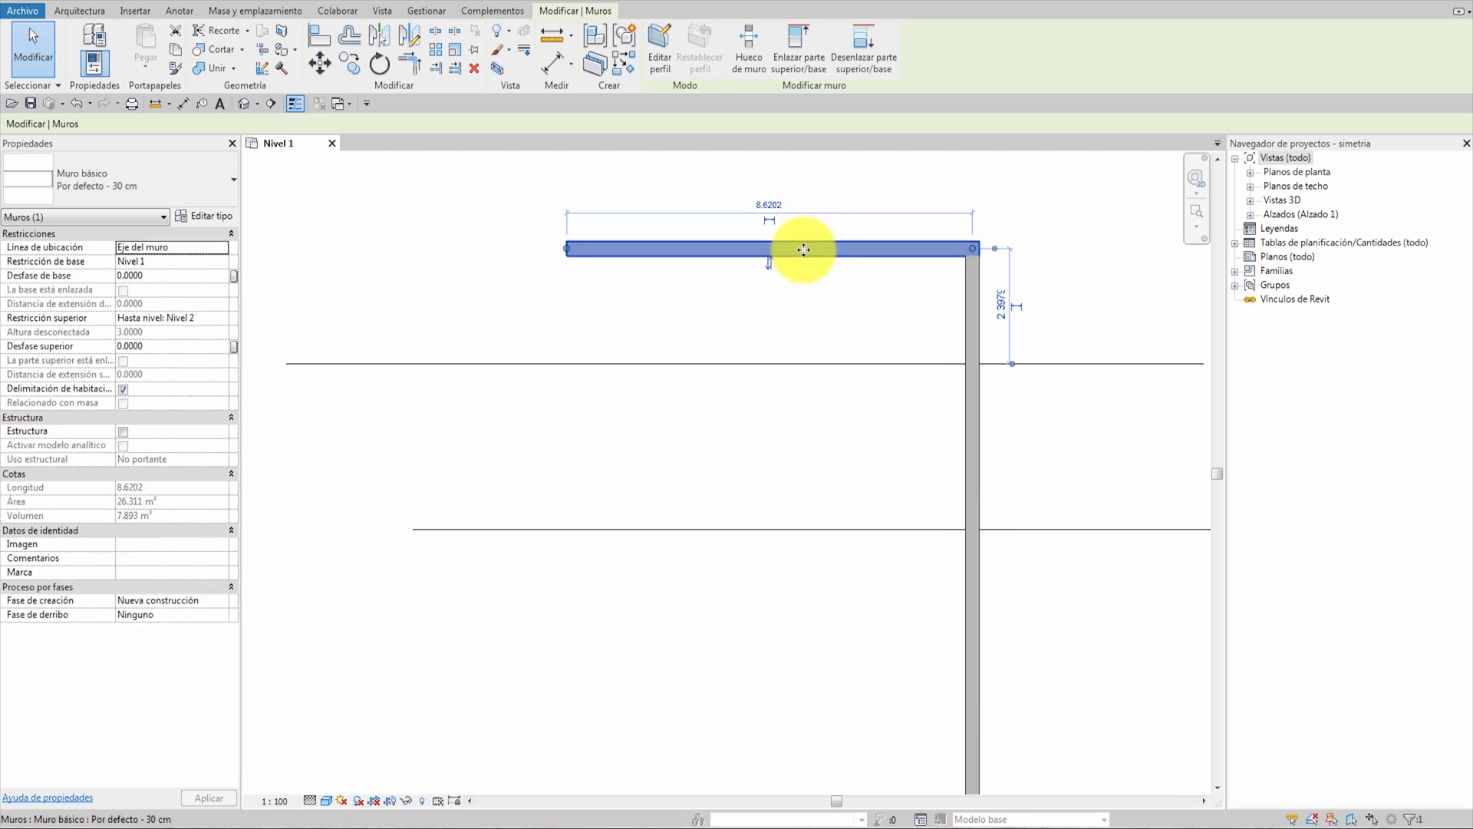
drag(802, 250, 805, 530)
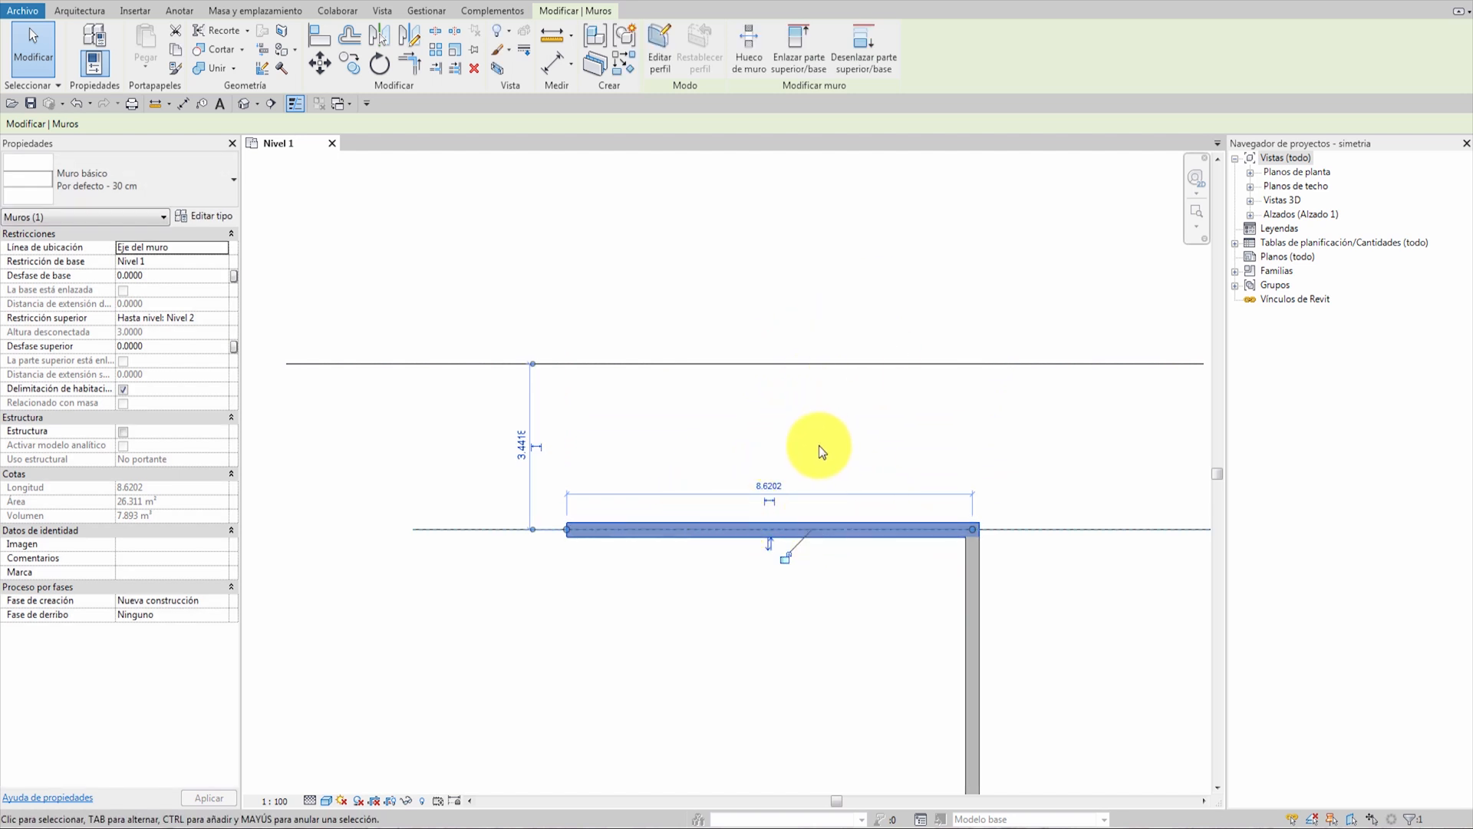
click(893, 441)
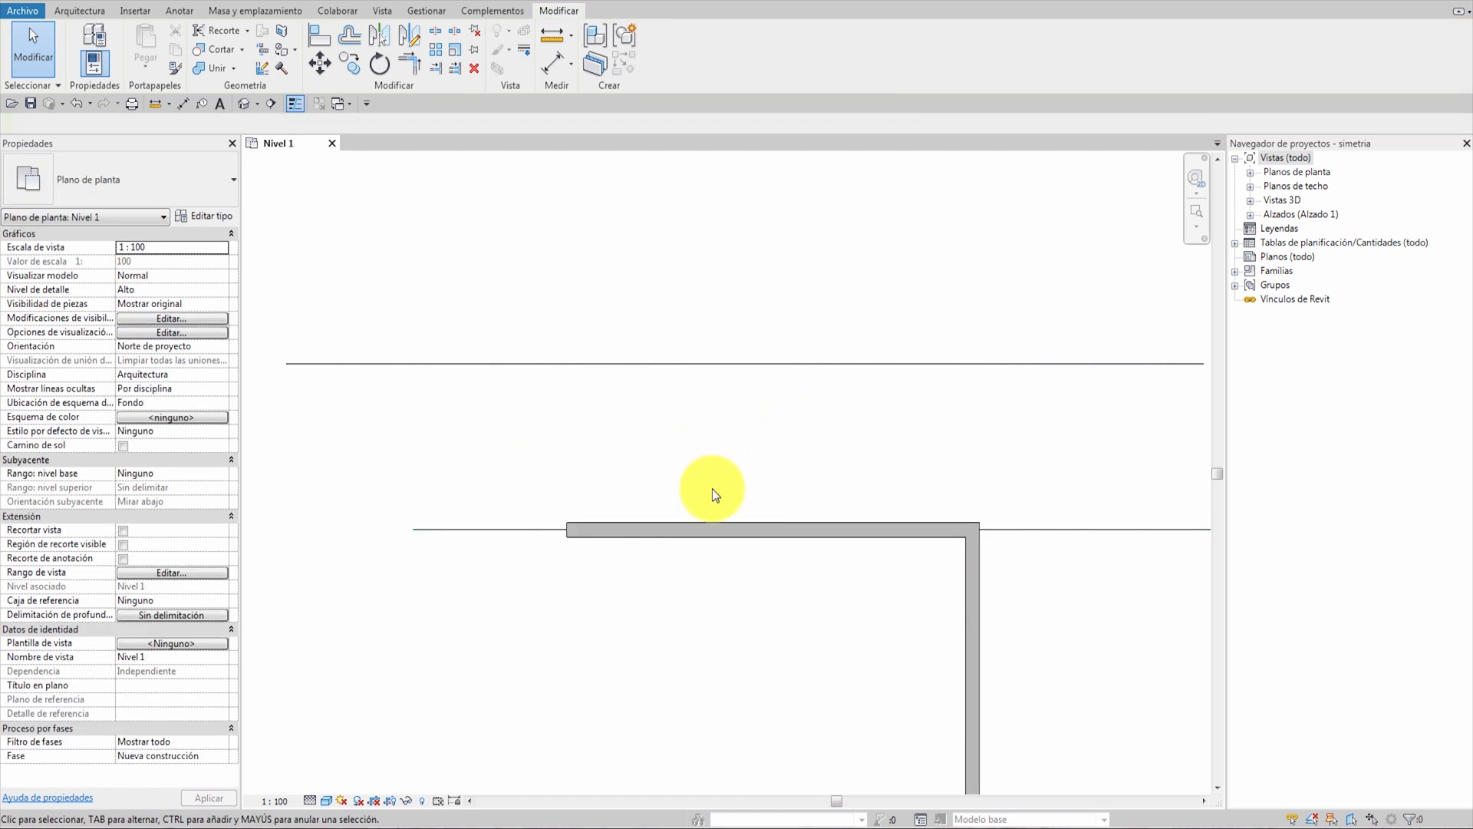
Move the top wall up so its centreline lies on the upper model line.
click(725, 528)
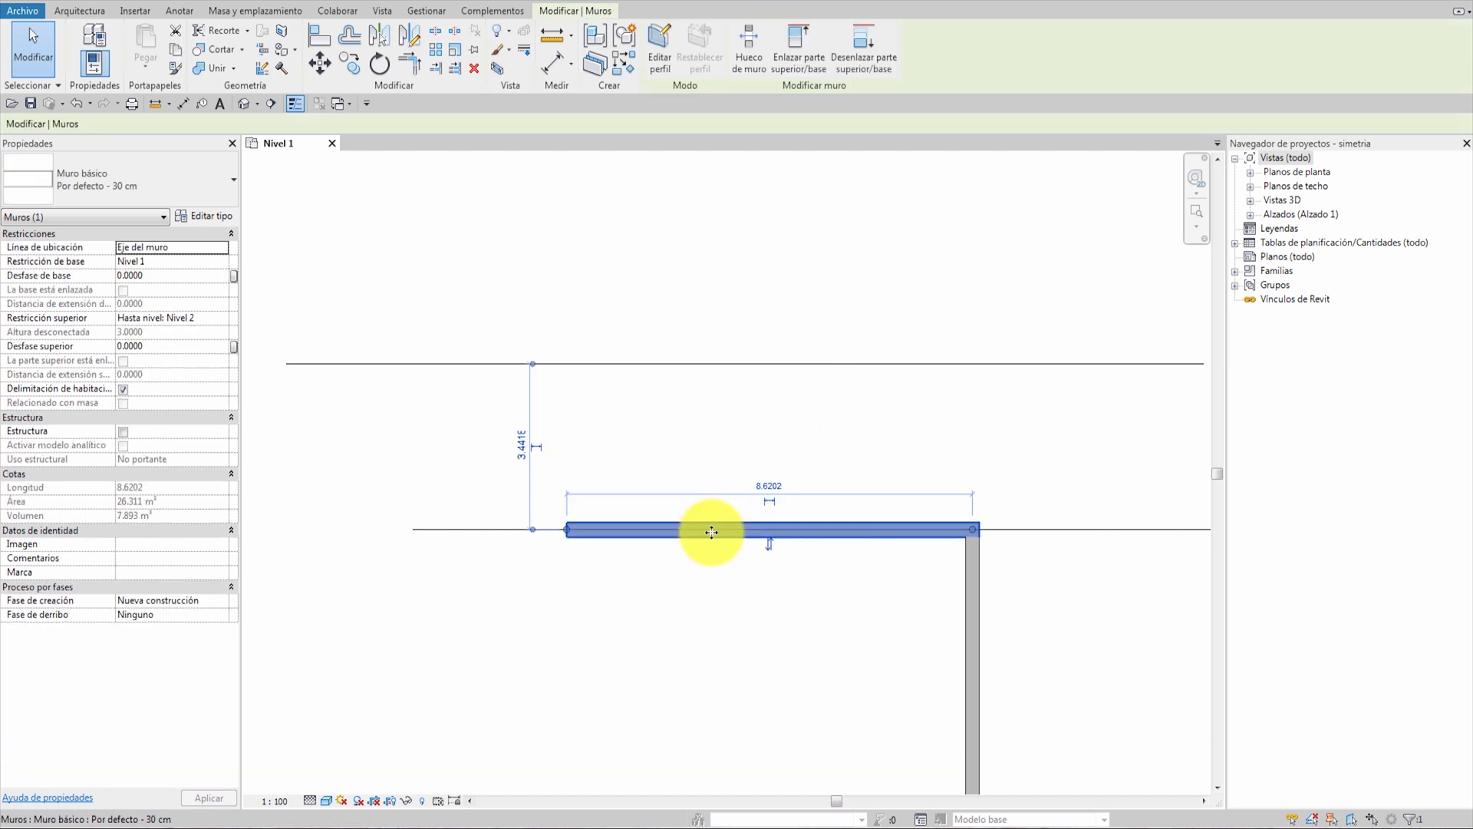
drag(711, 531, 723, 366)
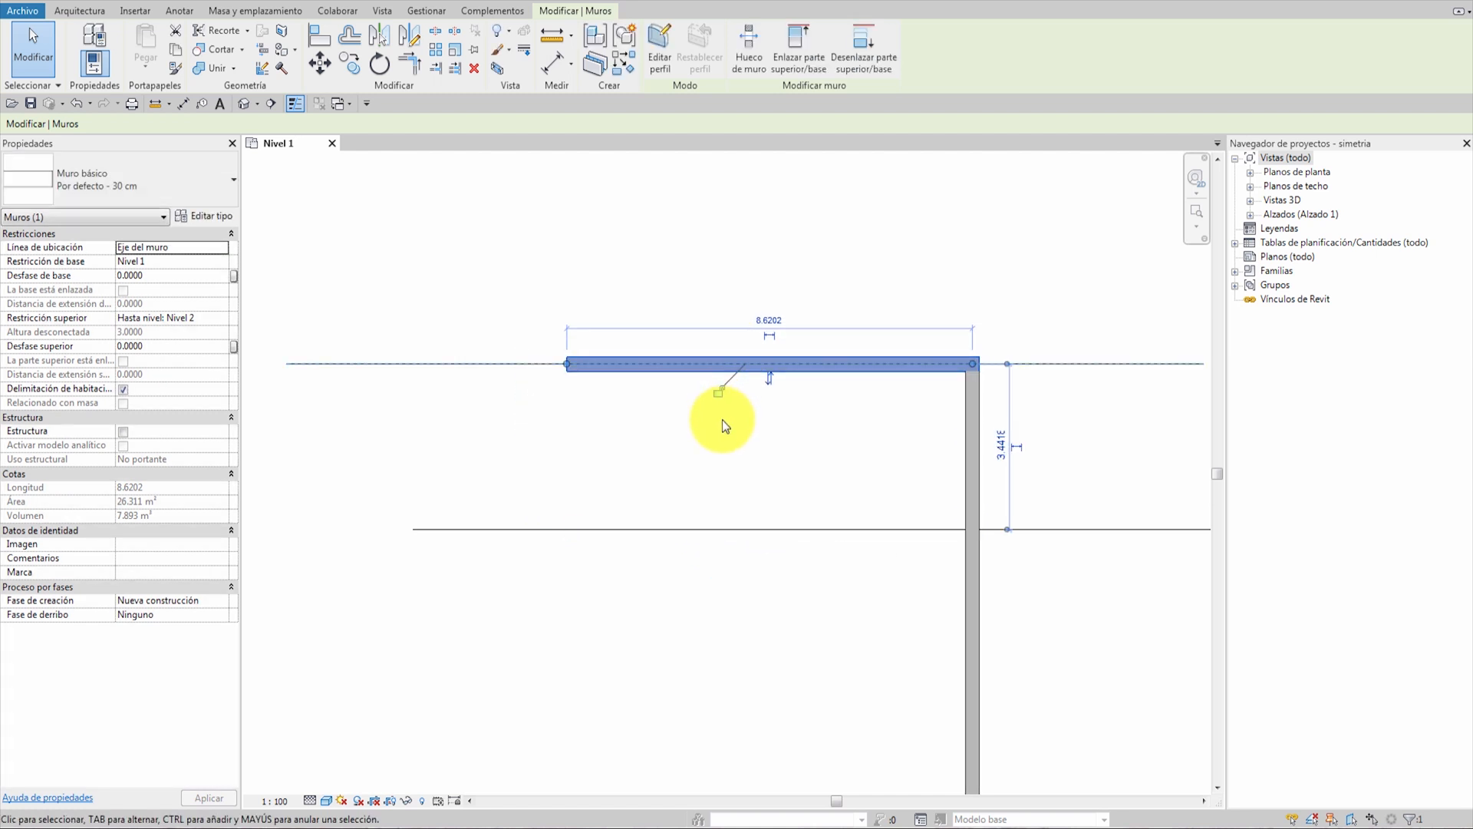
click(724, 427)
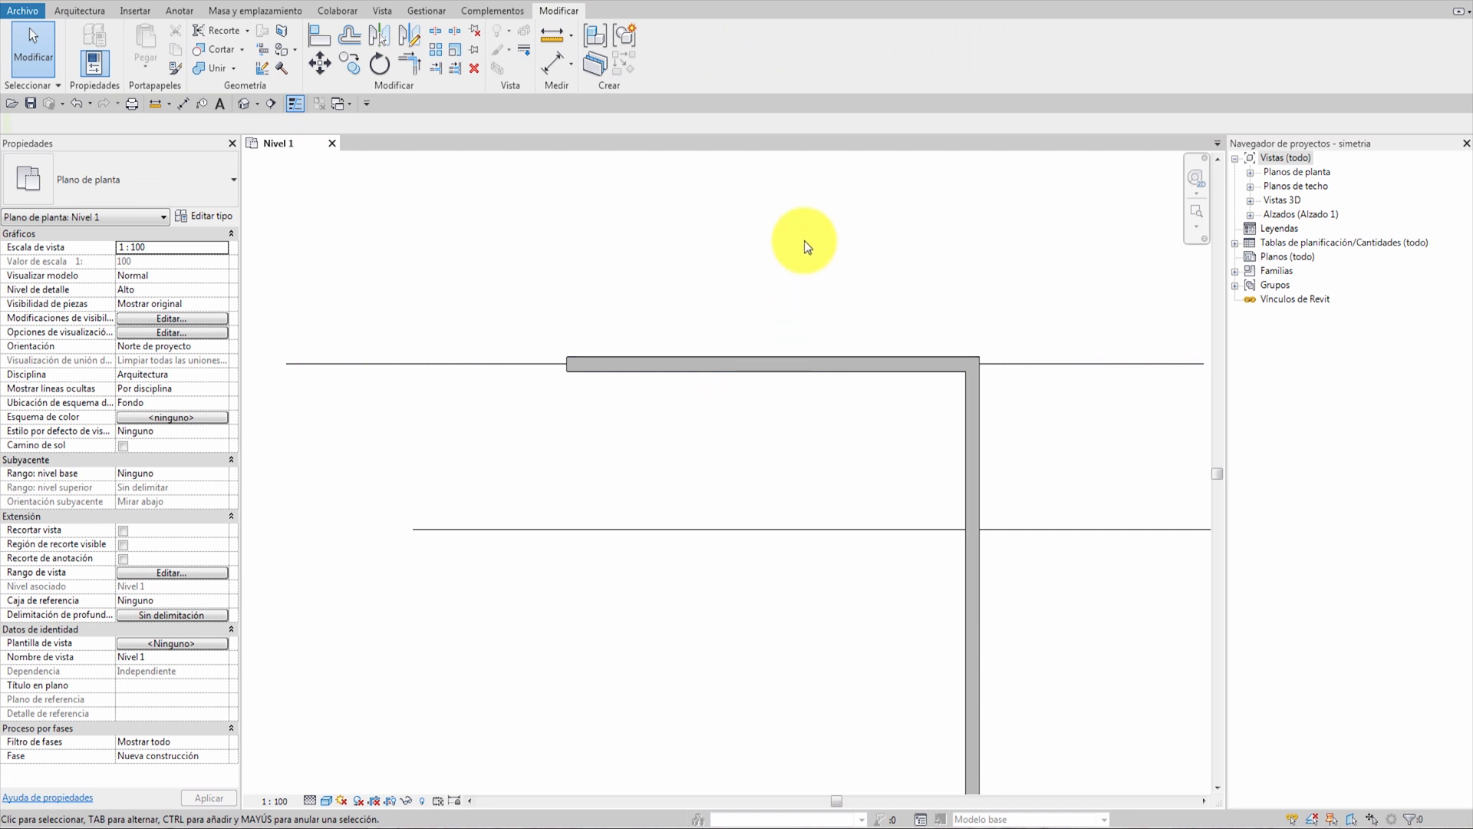
Move the top wall from the upper model line back onto the lower model line.
click(707, 366)
drag(707, 367, 698, 529)
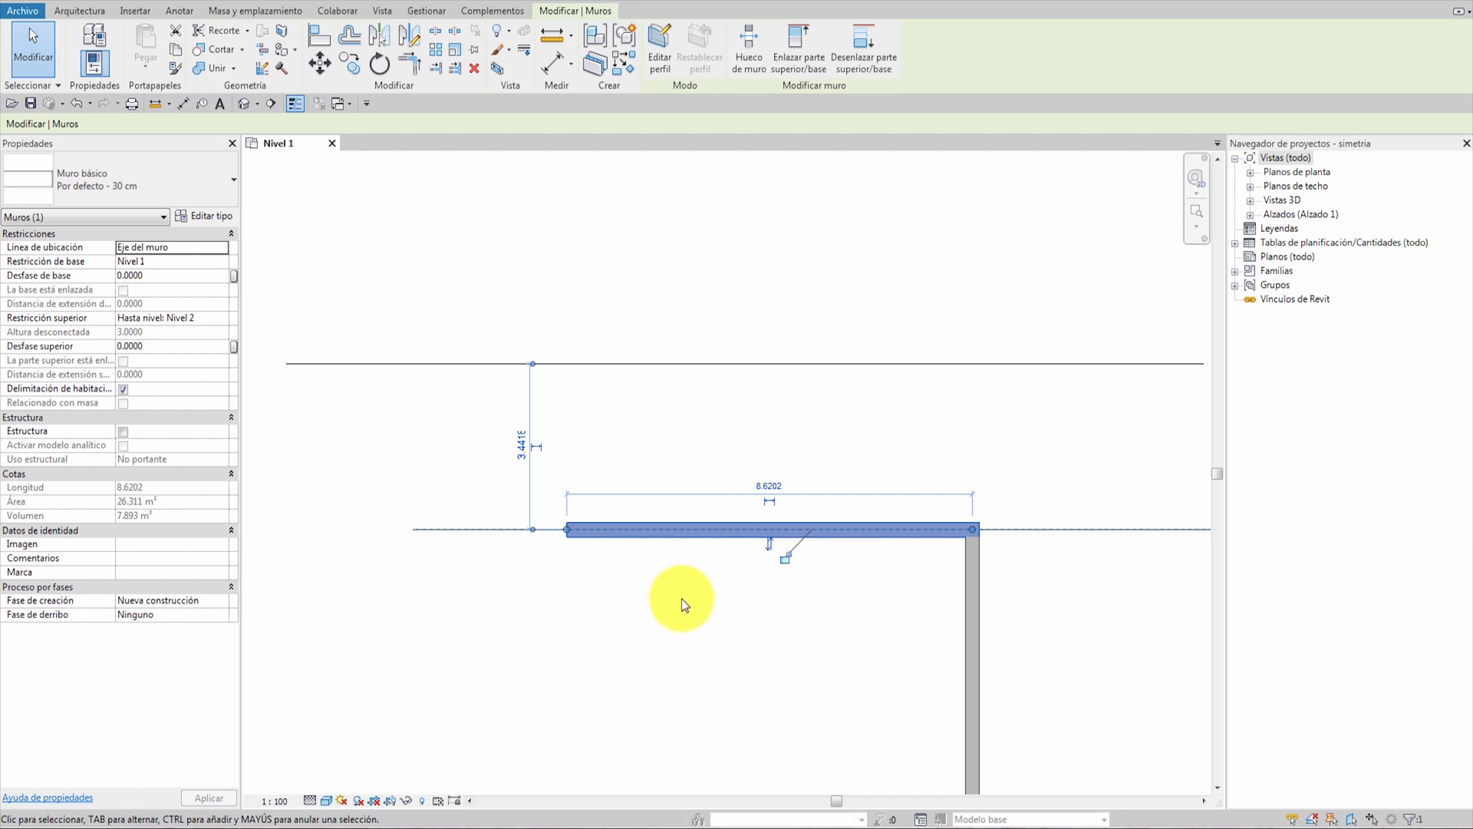
click(705, 584)
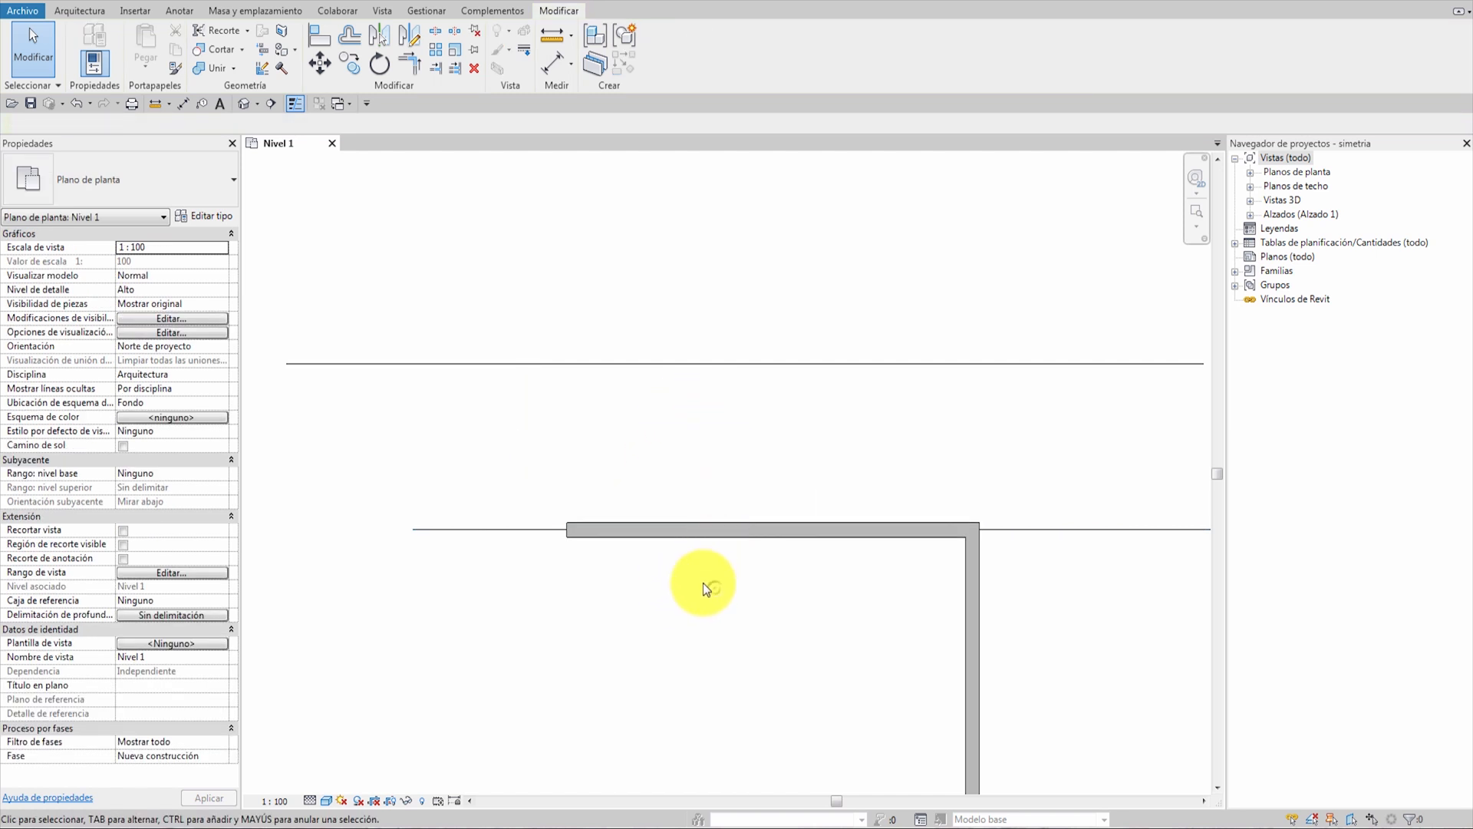
Move the top wall from the lower model line onto the upper model line.
drag(744, 530, 707, 429)
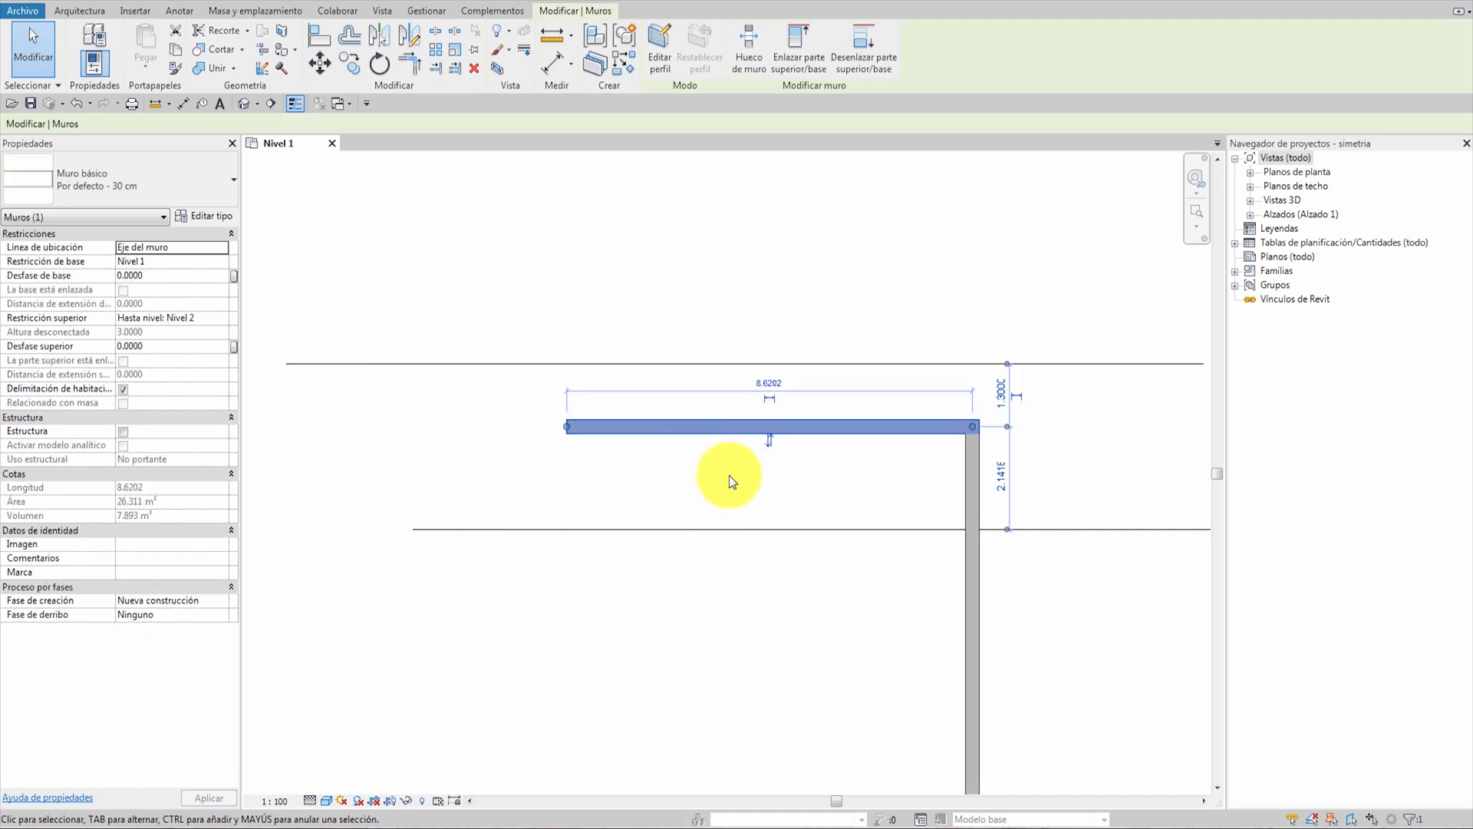
key(ctrl+z)
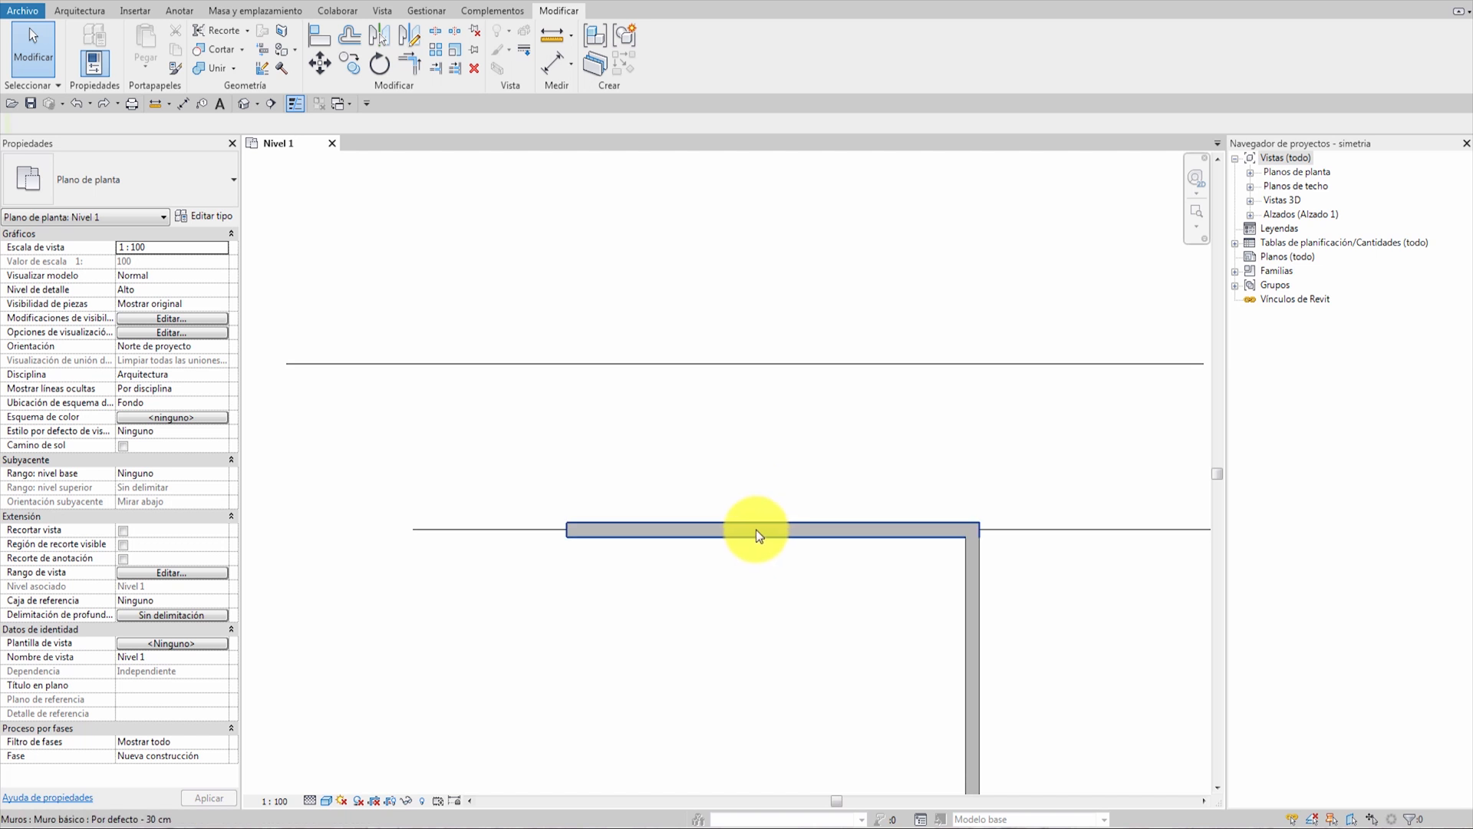
drag(757, 531, 755, 364)
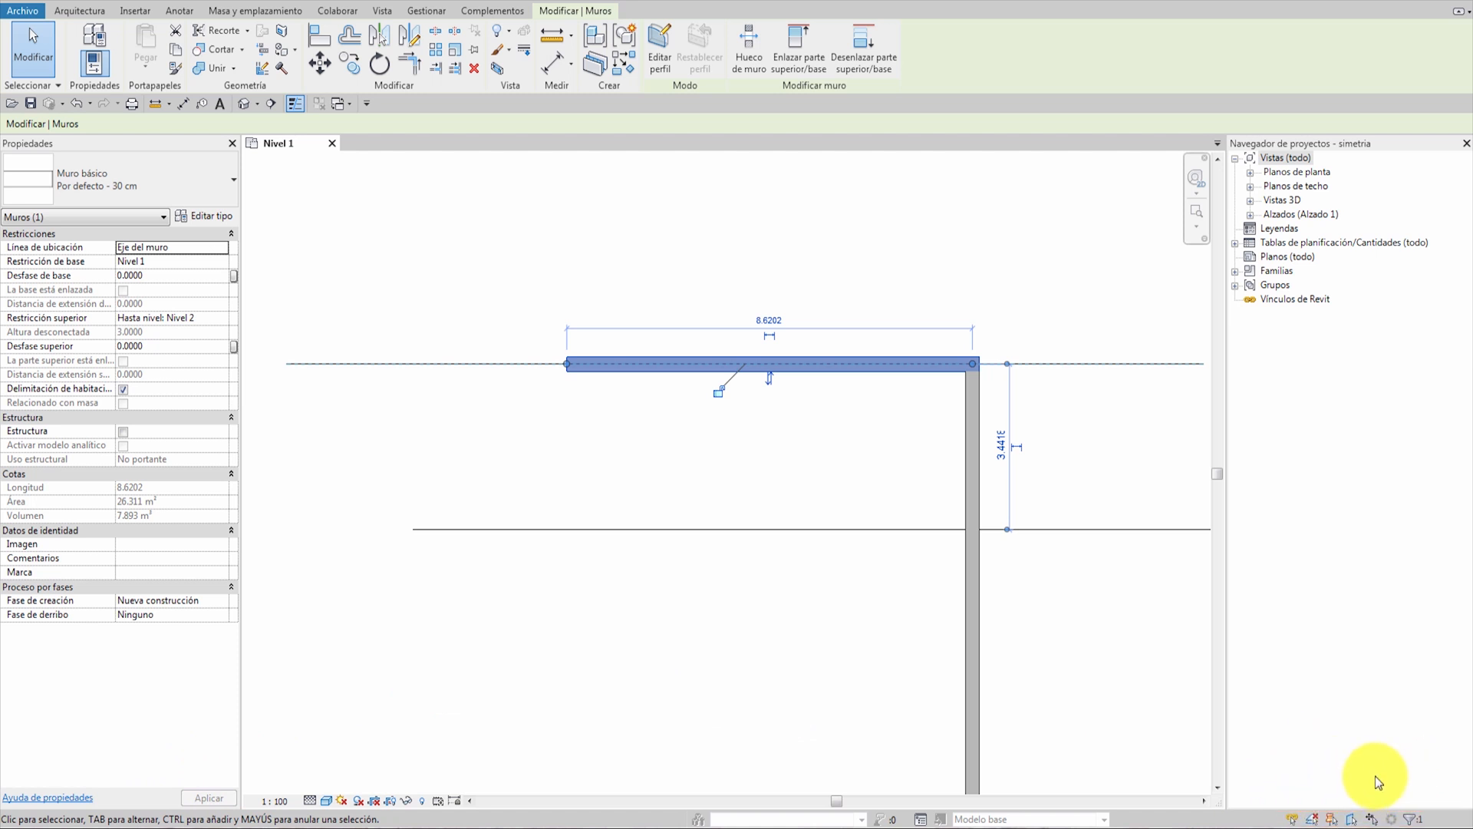
Toggle dragging elements on selection off and back on, and move the top wall down onto the lower model line.
click(1371, 818)
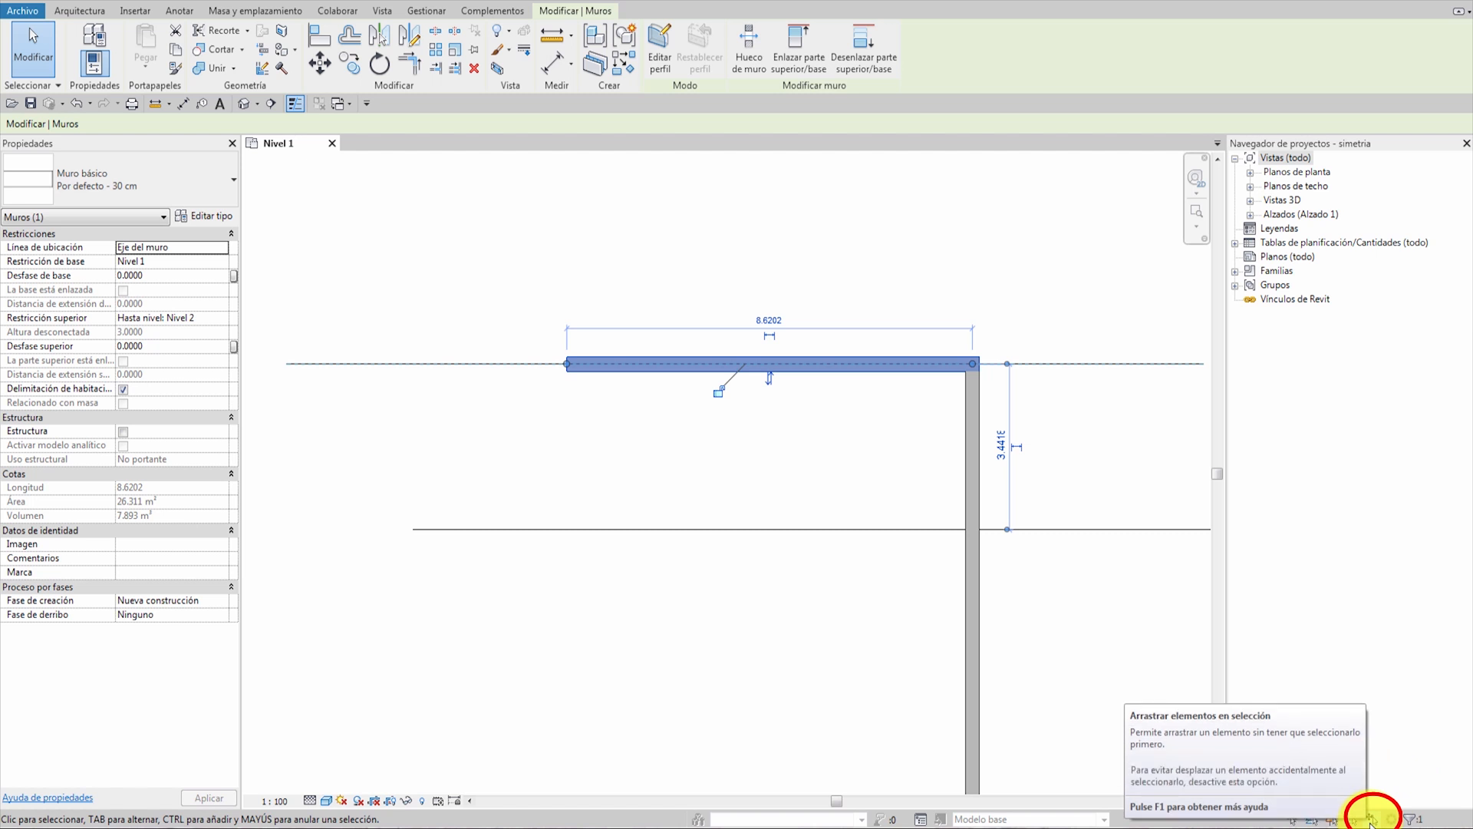
click(1372, 820)
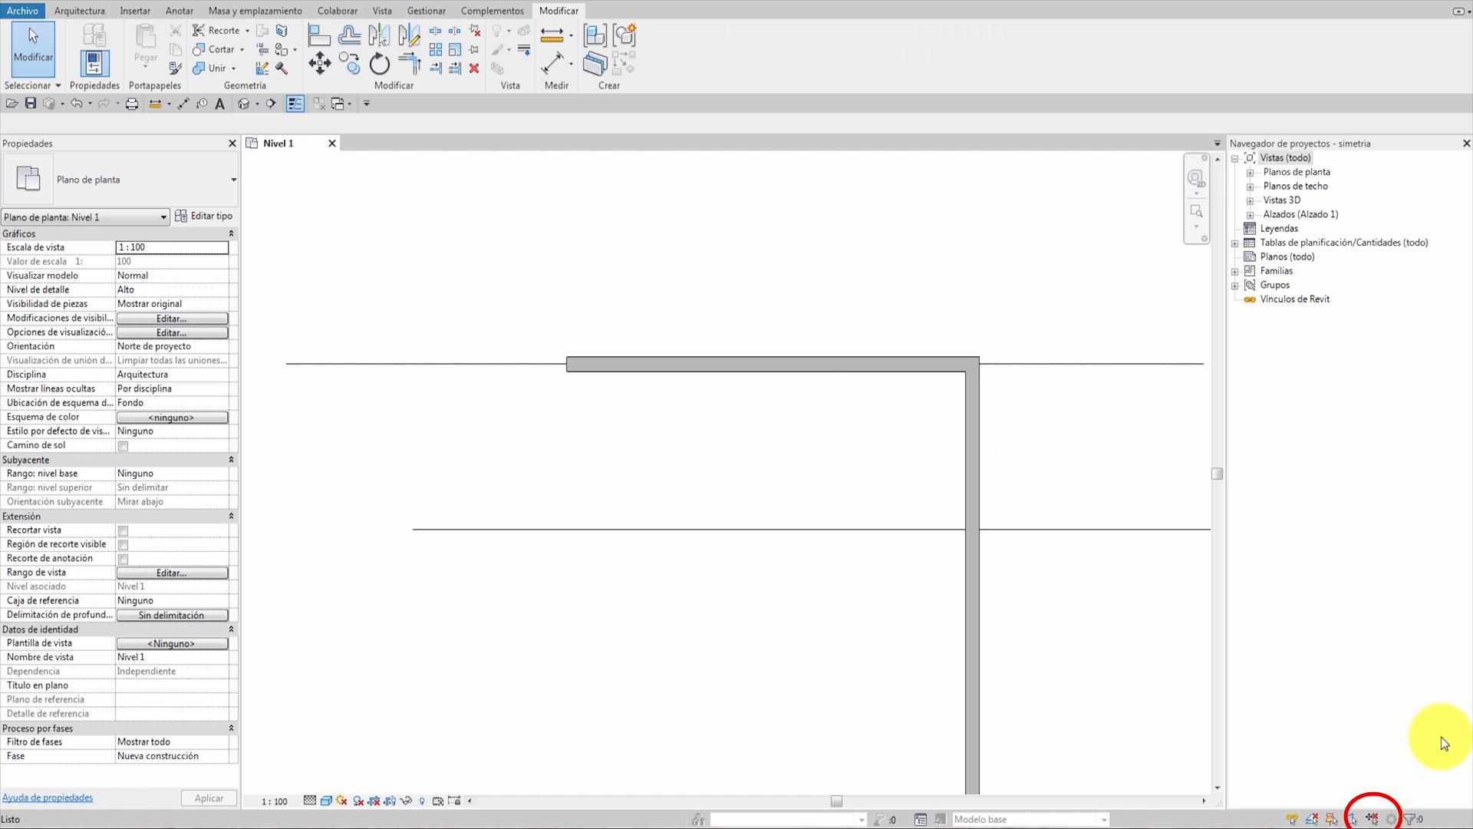
click(1372, 819)
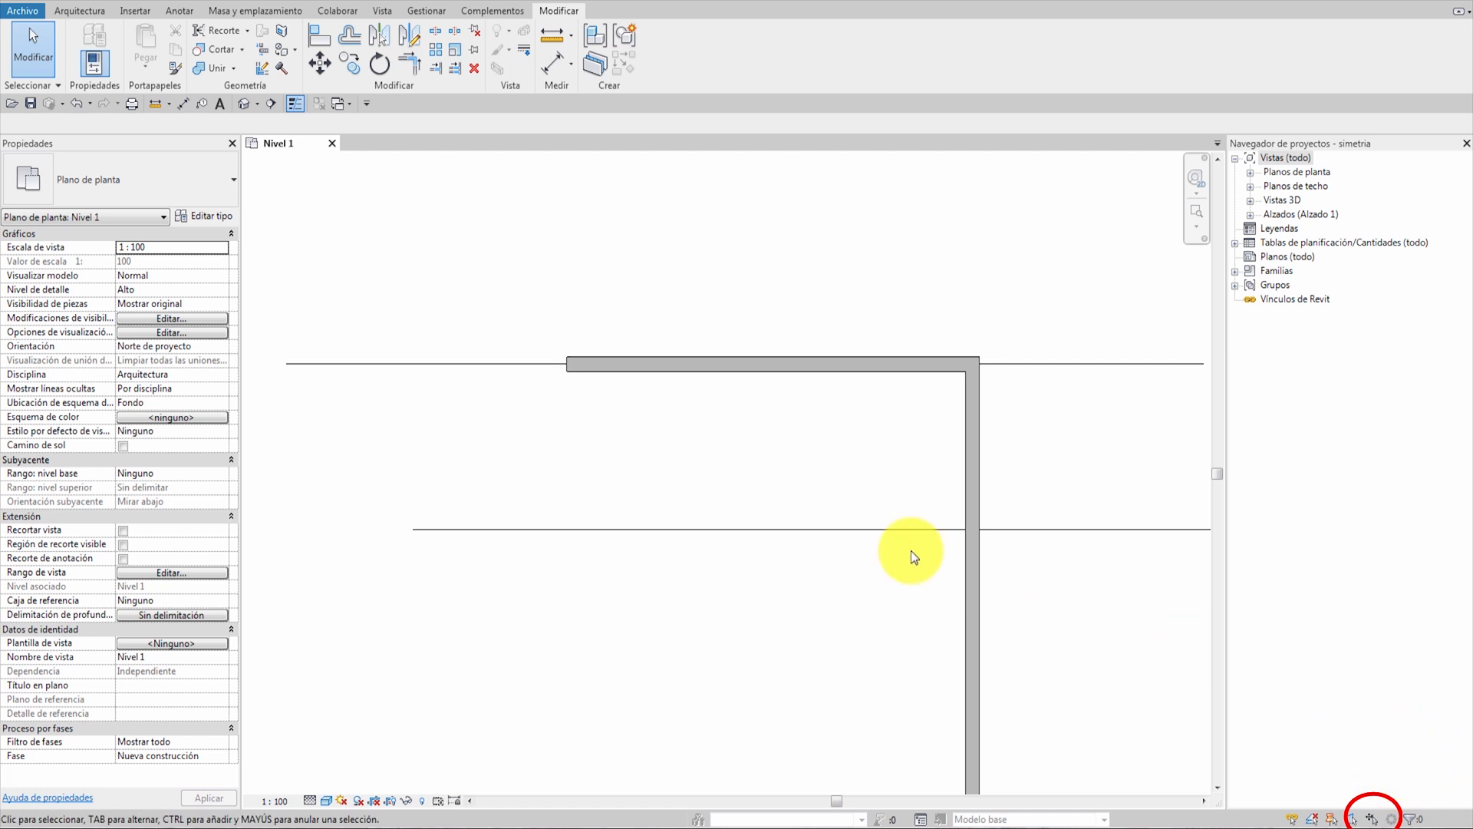
click(780, 362)
drag(780, 365, 799, 528)
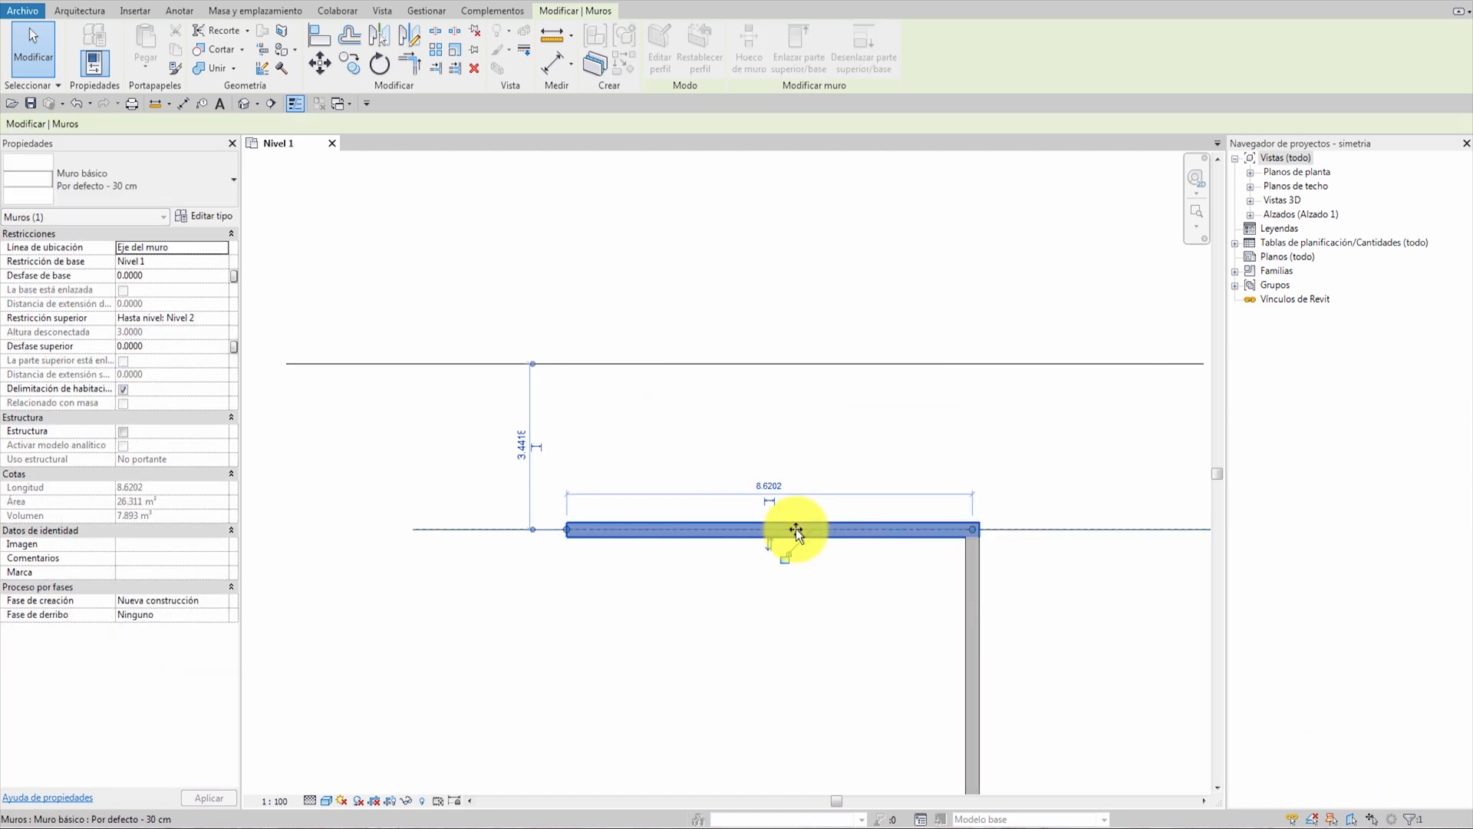
Turn off dragging elements on selection, and move the preselected top wall up onto the upper model line.
click(1372, 819)
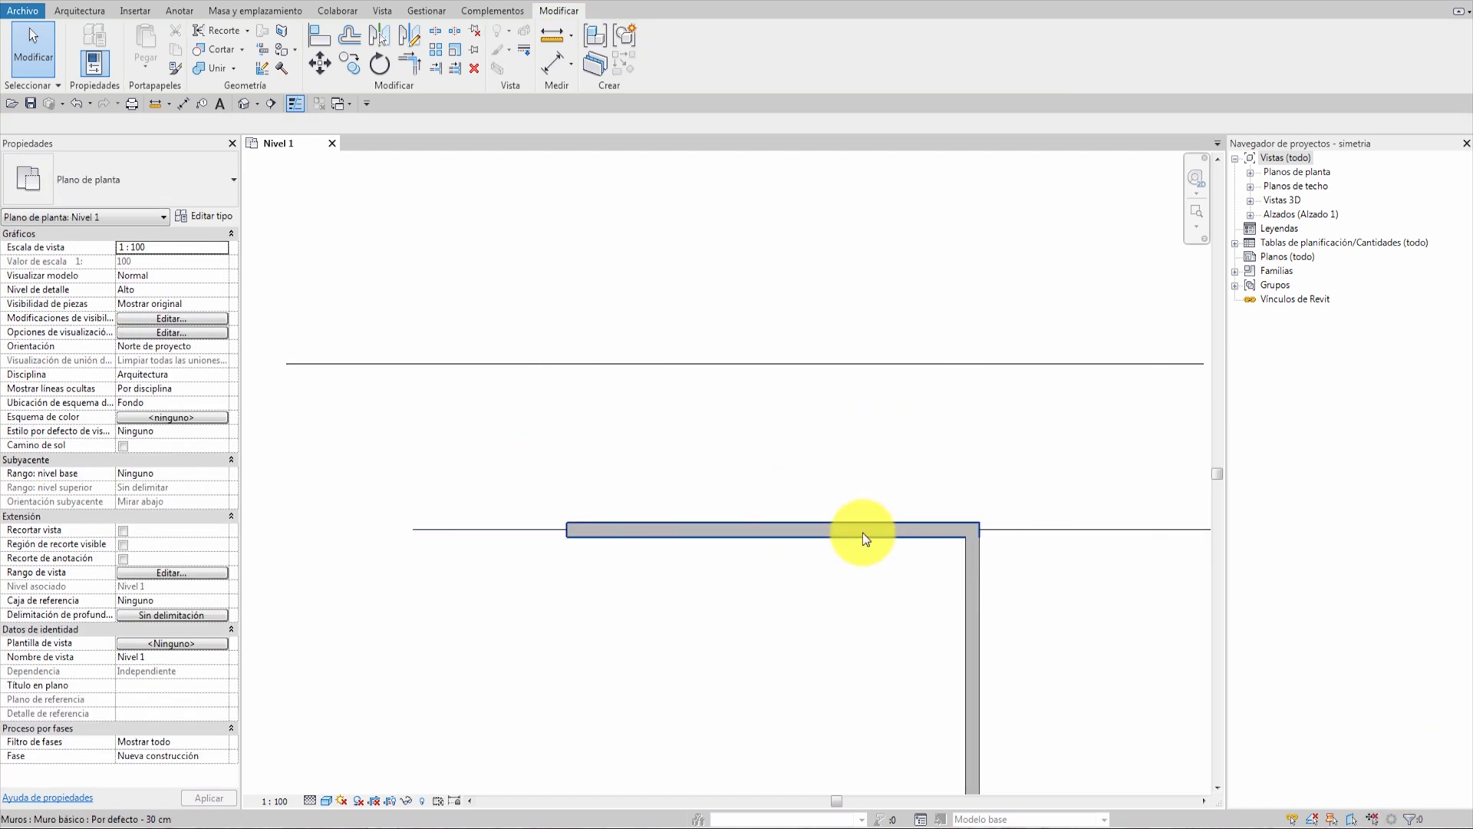
drag(861, 532, 854, 408)
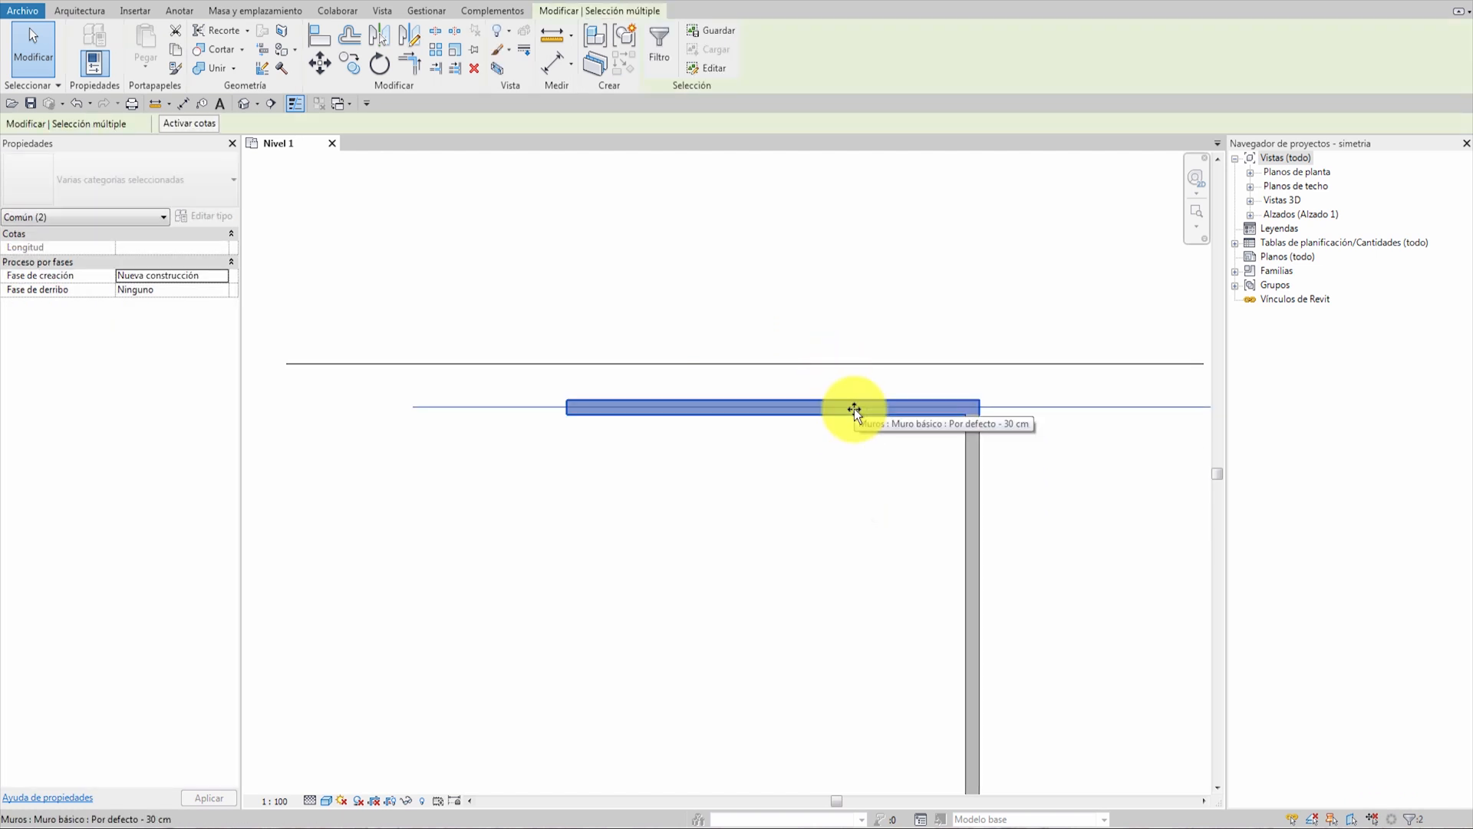
key(ctrl+z)
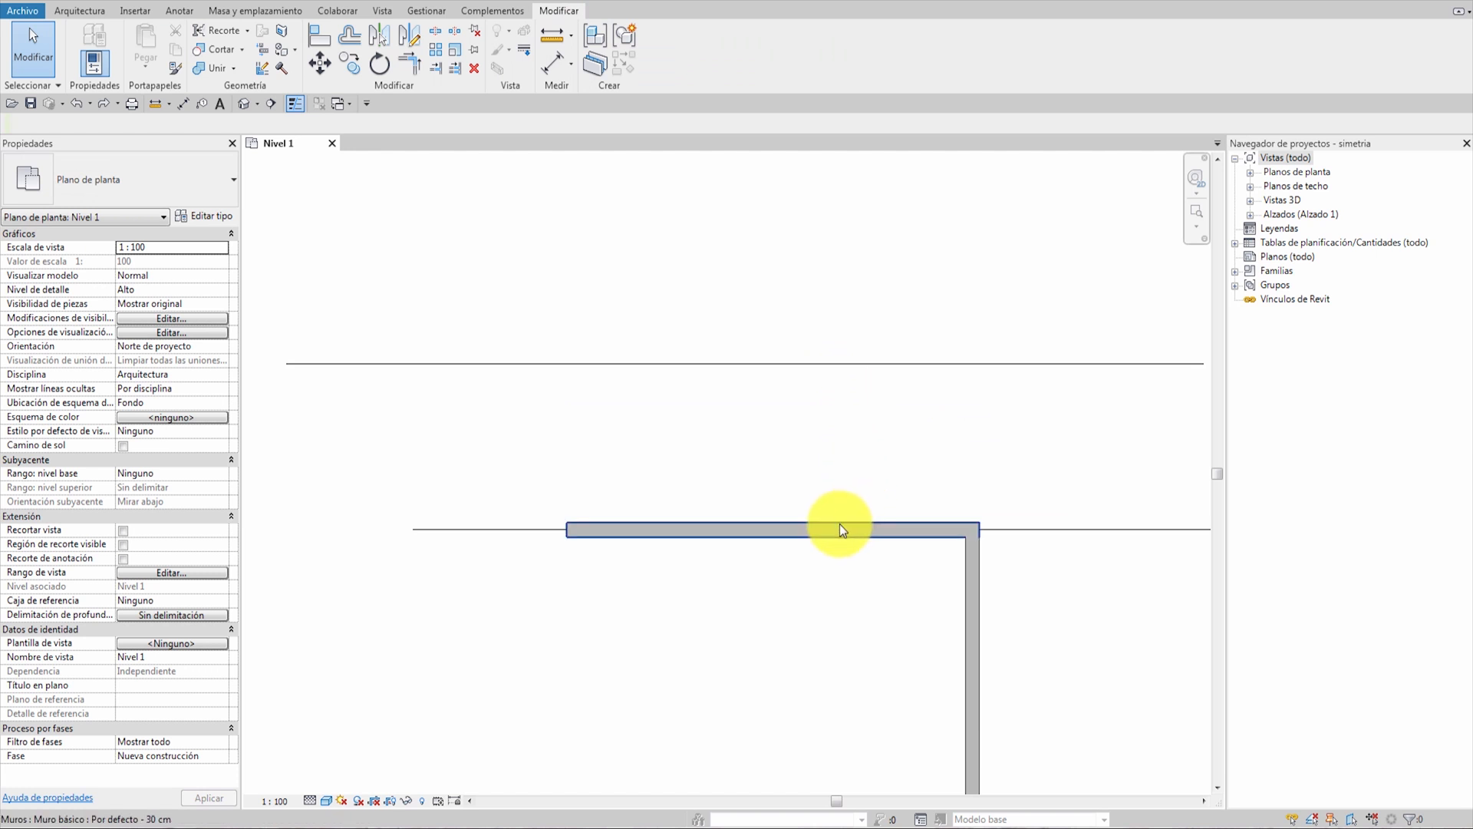
click(839, 525)
drag(853, 527, 845, 370)
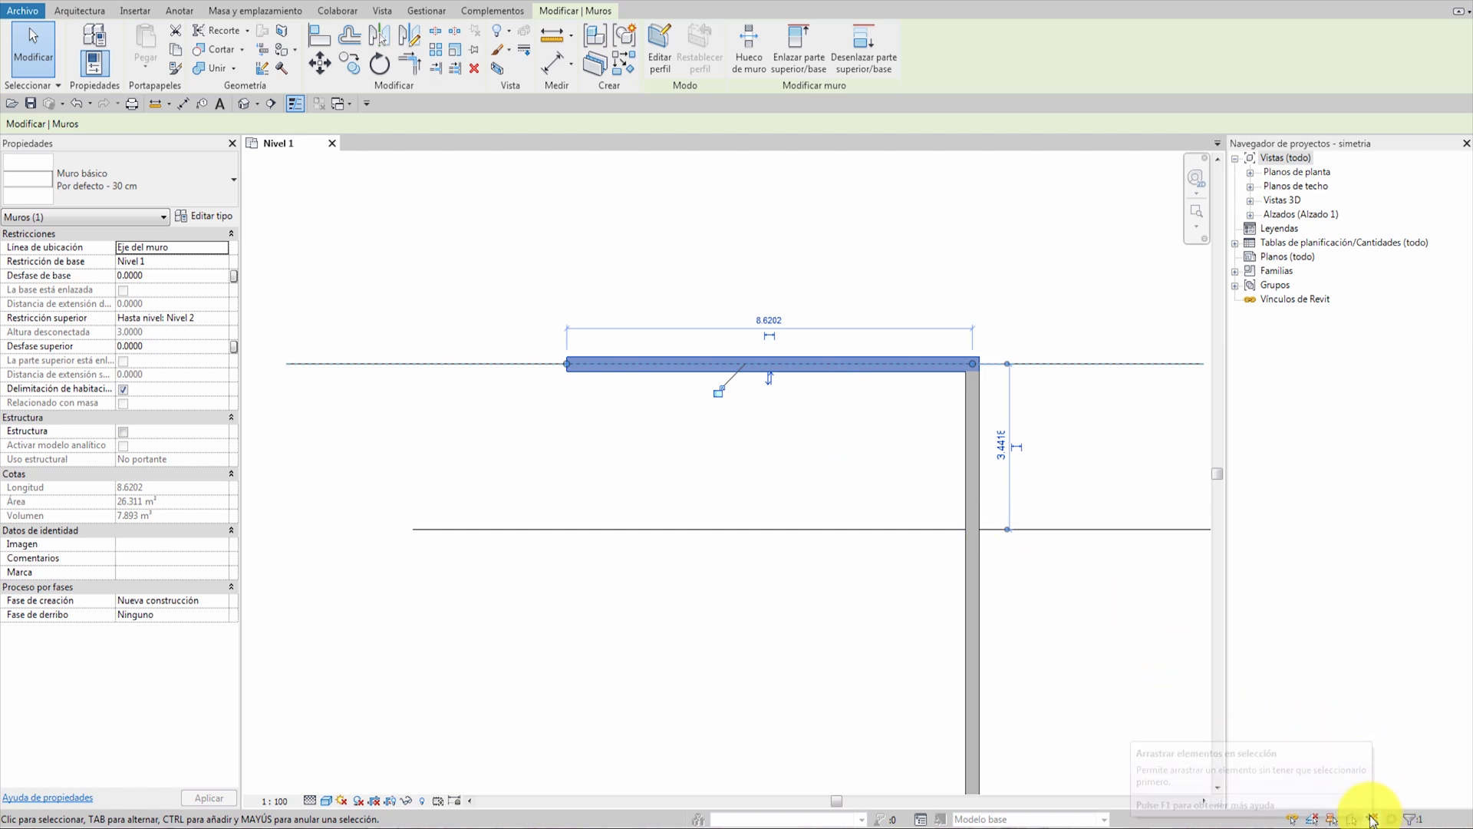
click(1396, 705)
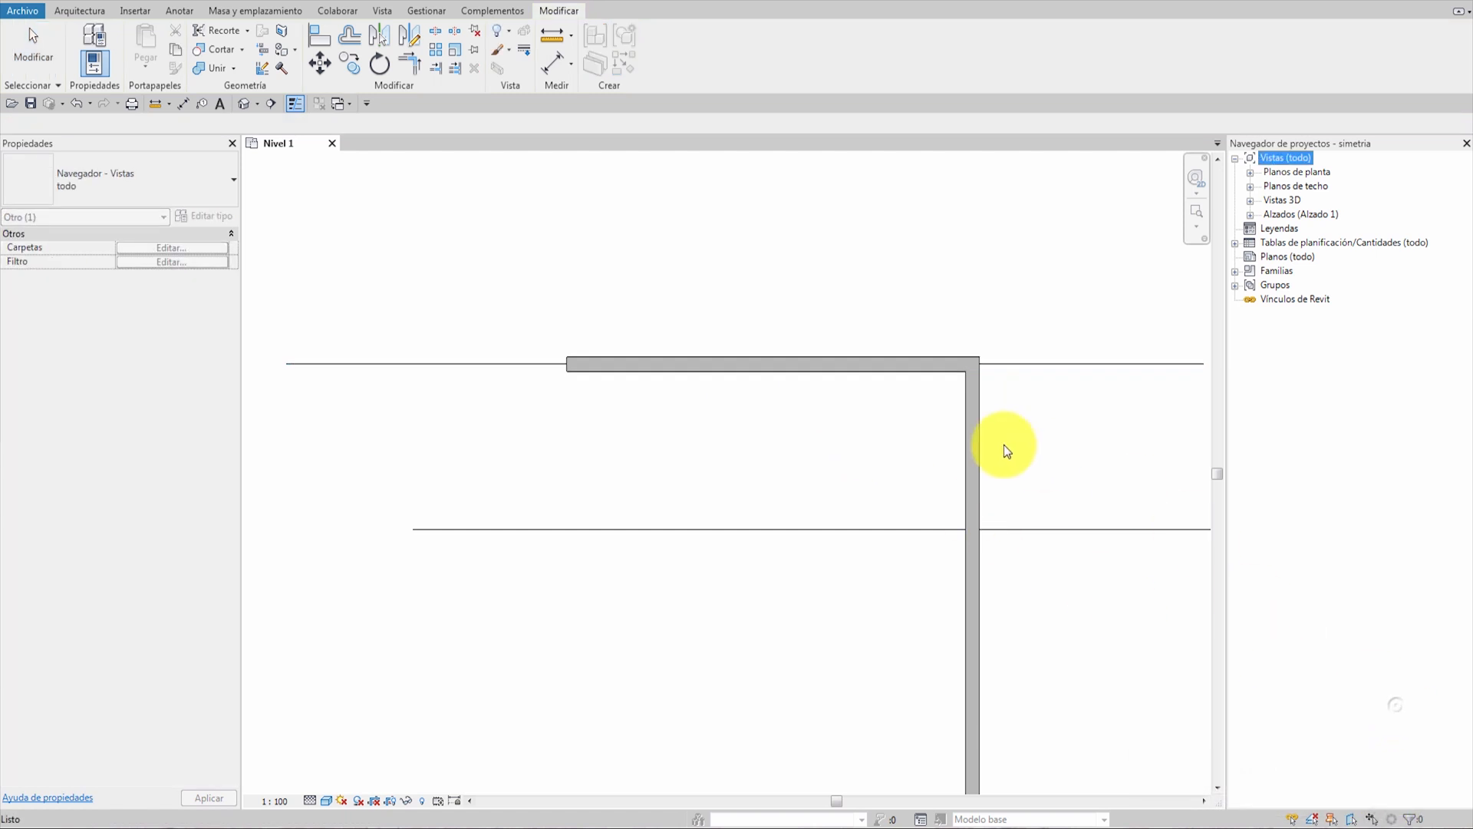
click(819, 366)
mouse_move(793, 367)
mouse_down()
mouse_move(790, 532)
mouse_move(793, 352)
mouse_move(793, 367)
mouse_up()
click(807, 574)
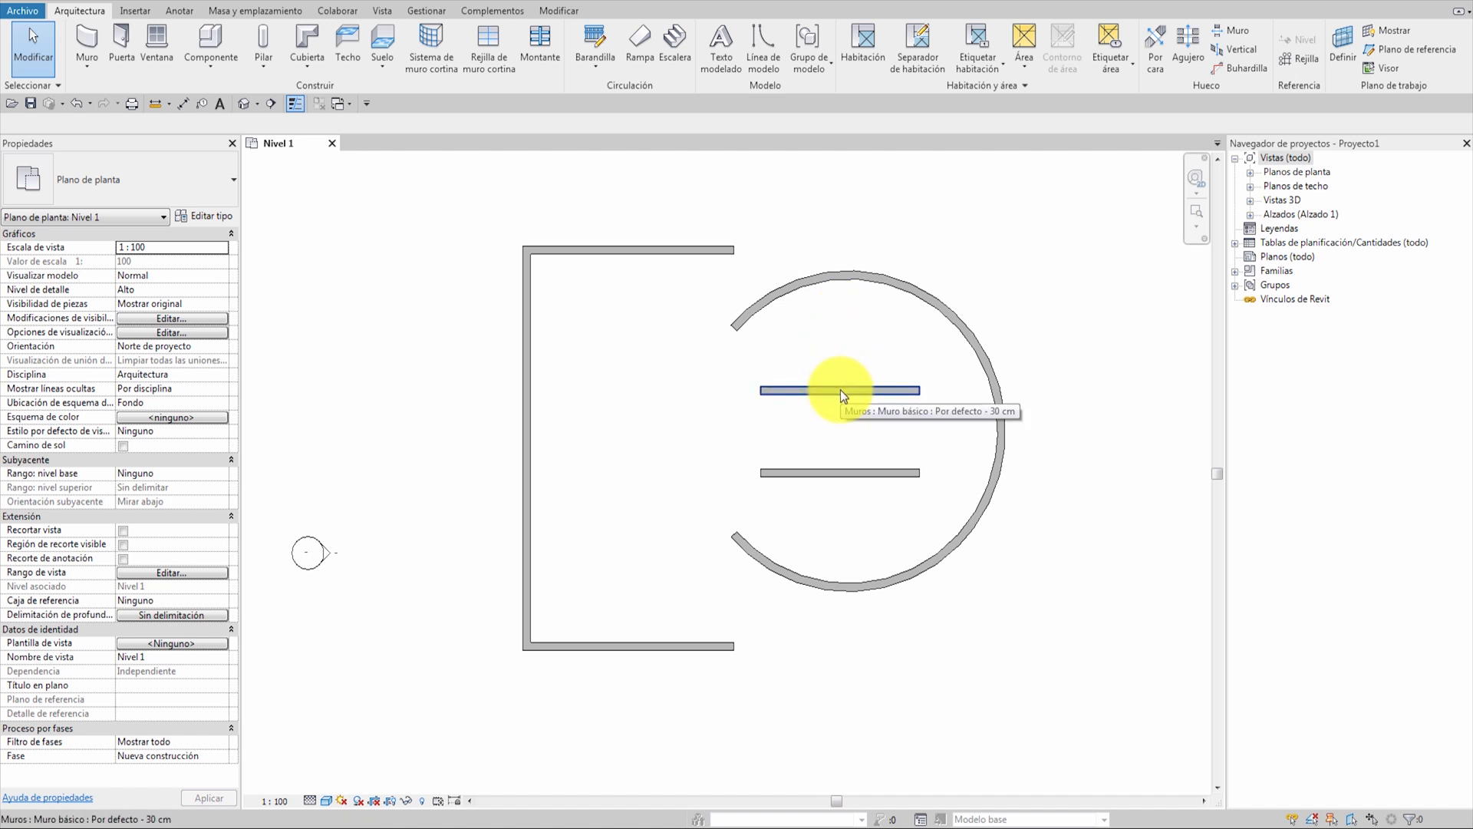
Move the upper short wall inside the arc to about 1.80 m above the top wall, and shift the arc wall to the right.
drag(841, 390, 842, 201)
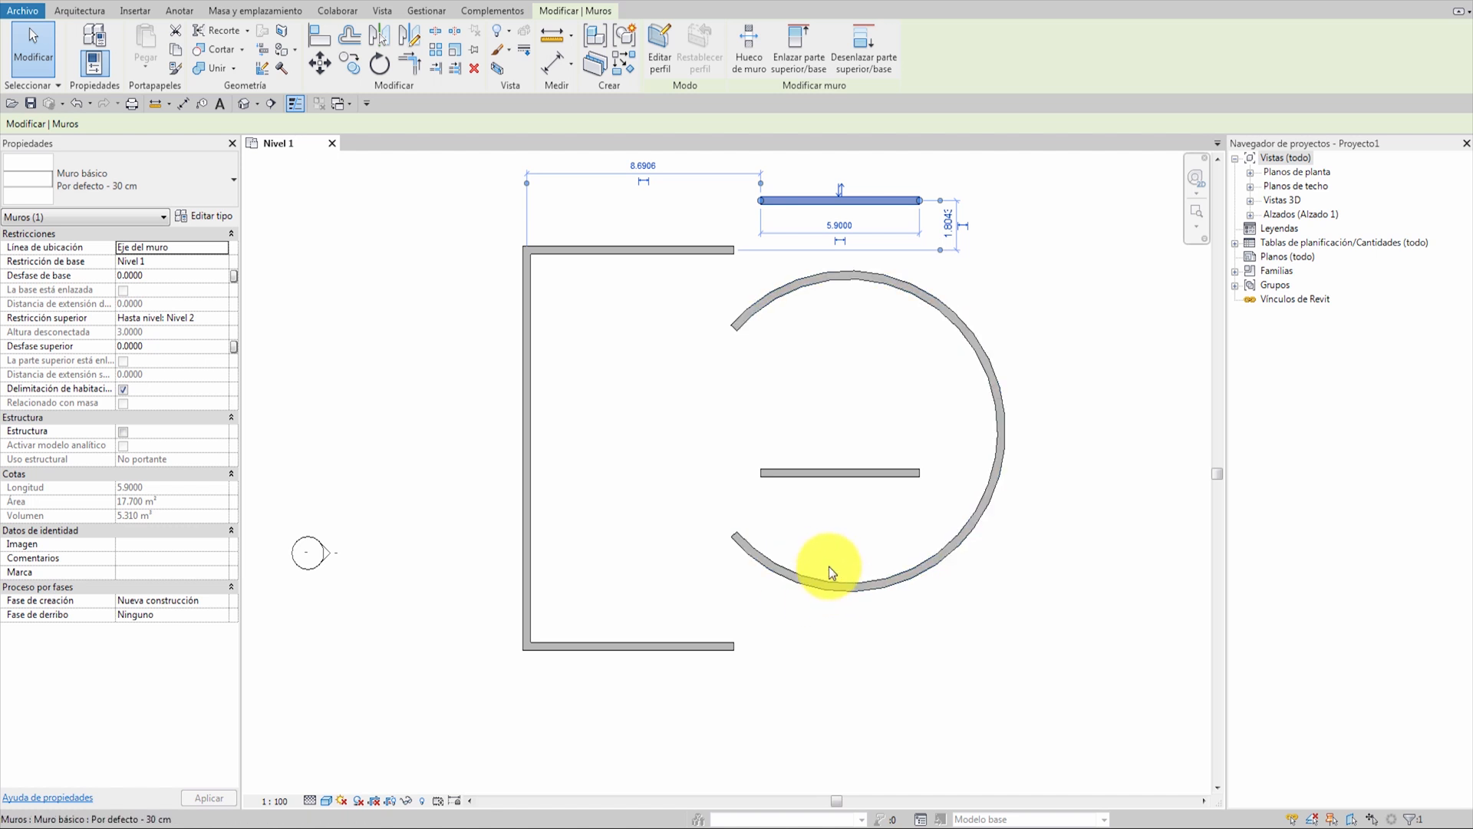
click(1000, 425)
drag(1002, 425, 1151, 424)
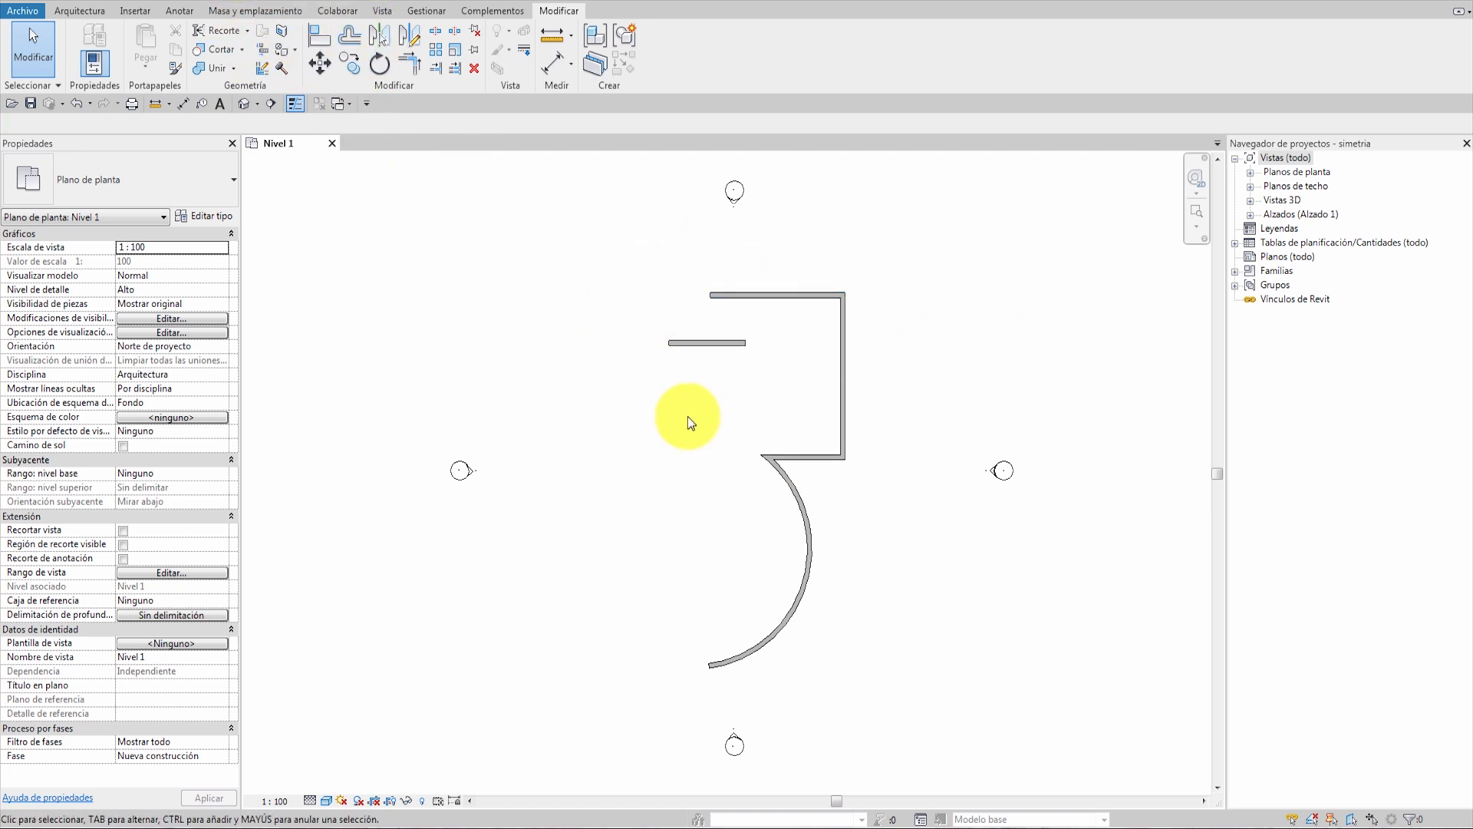
Move the short horizontal wall 10 m to the left with the Move tool, keeping the Restringir option enabled.
click(706, 344)
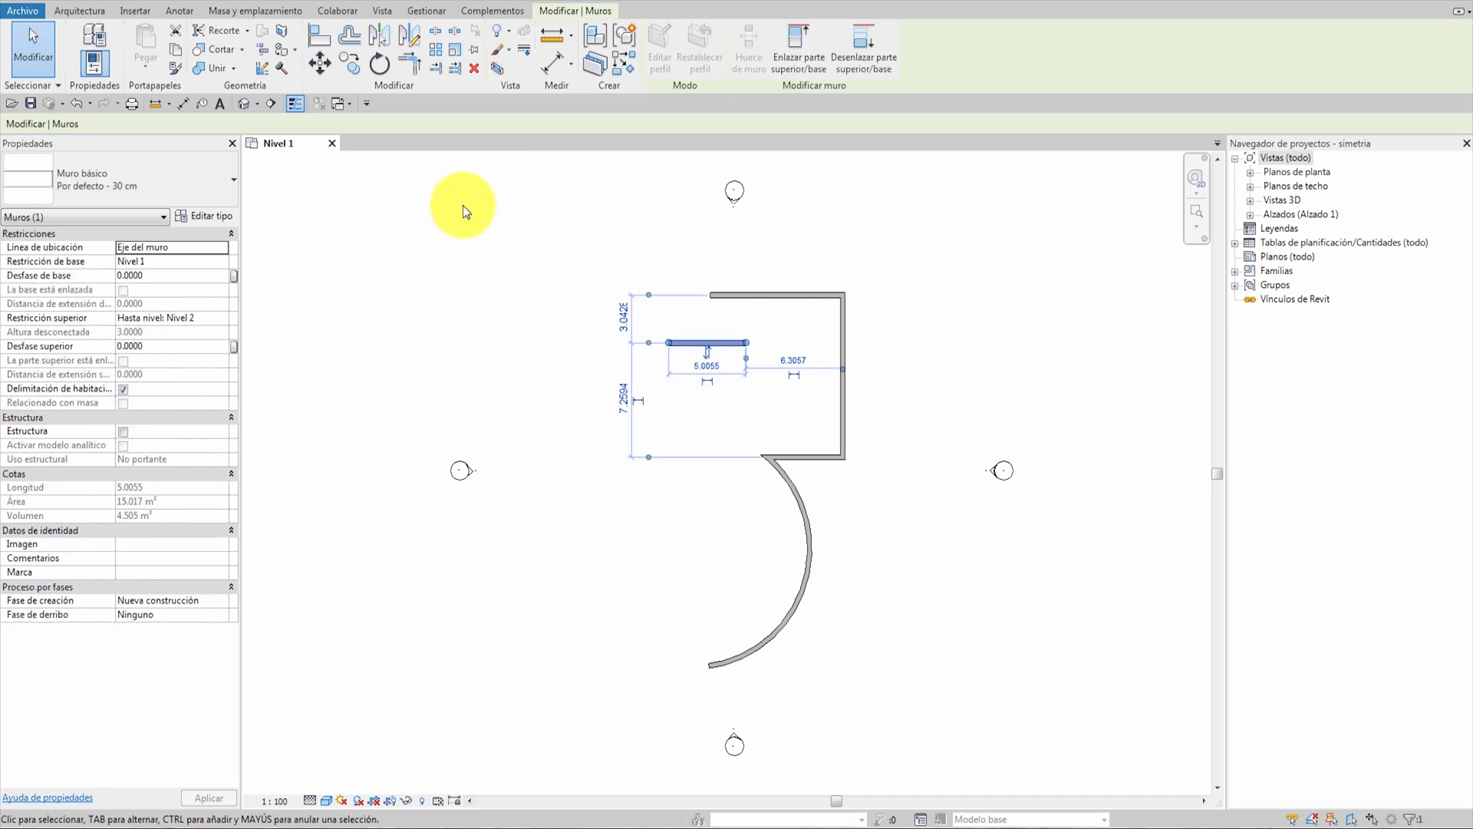
click(319, 61)
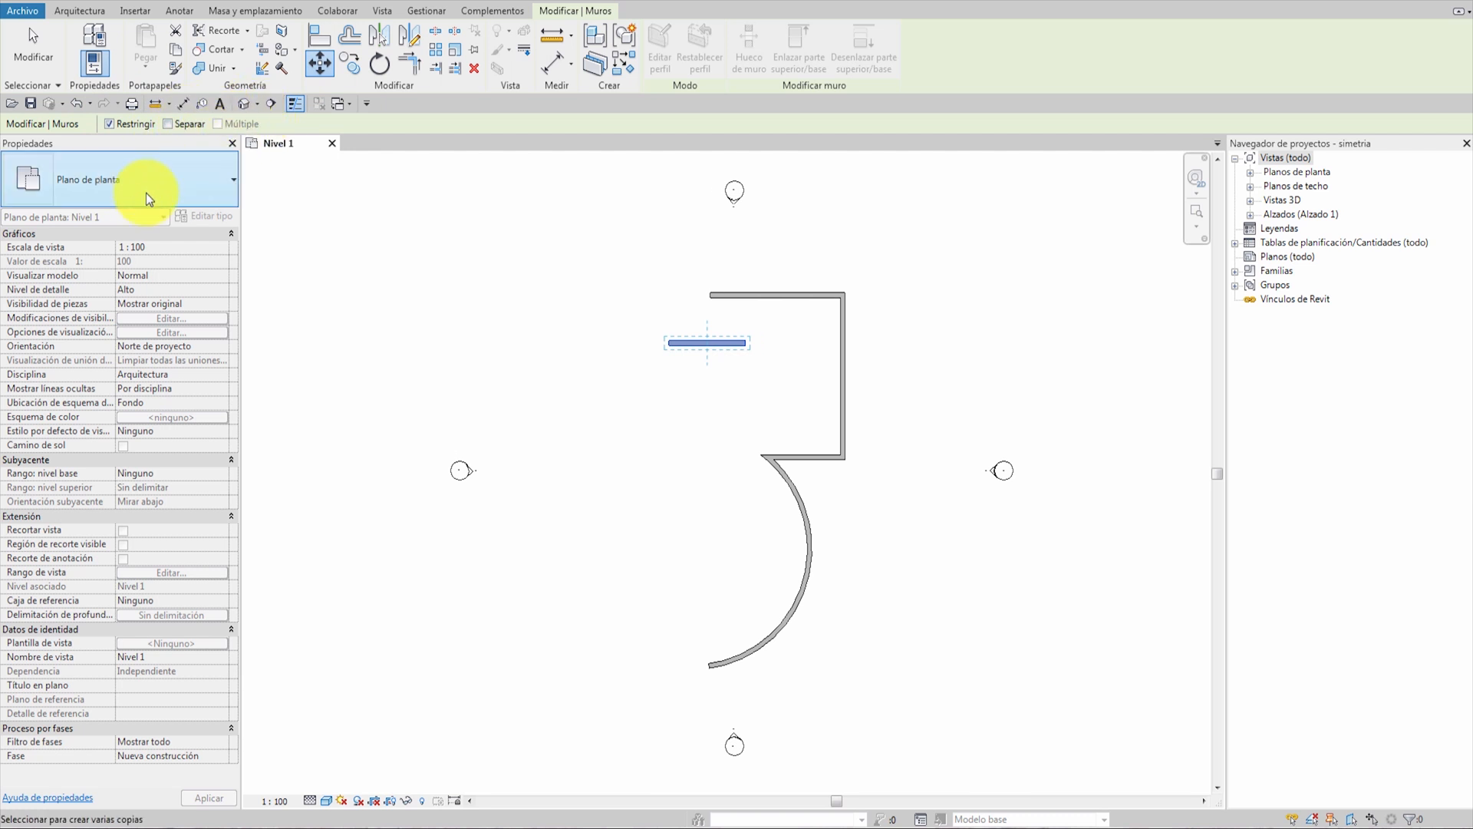
click(109, 122)
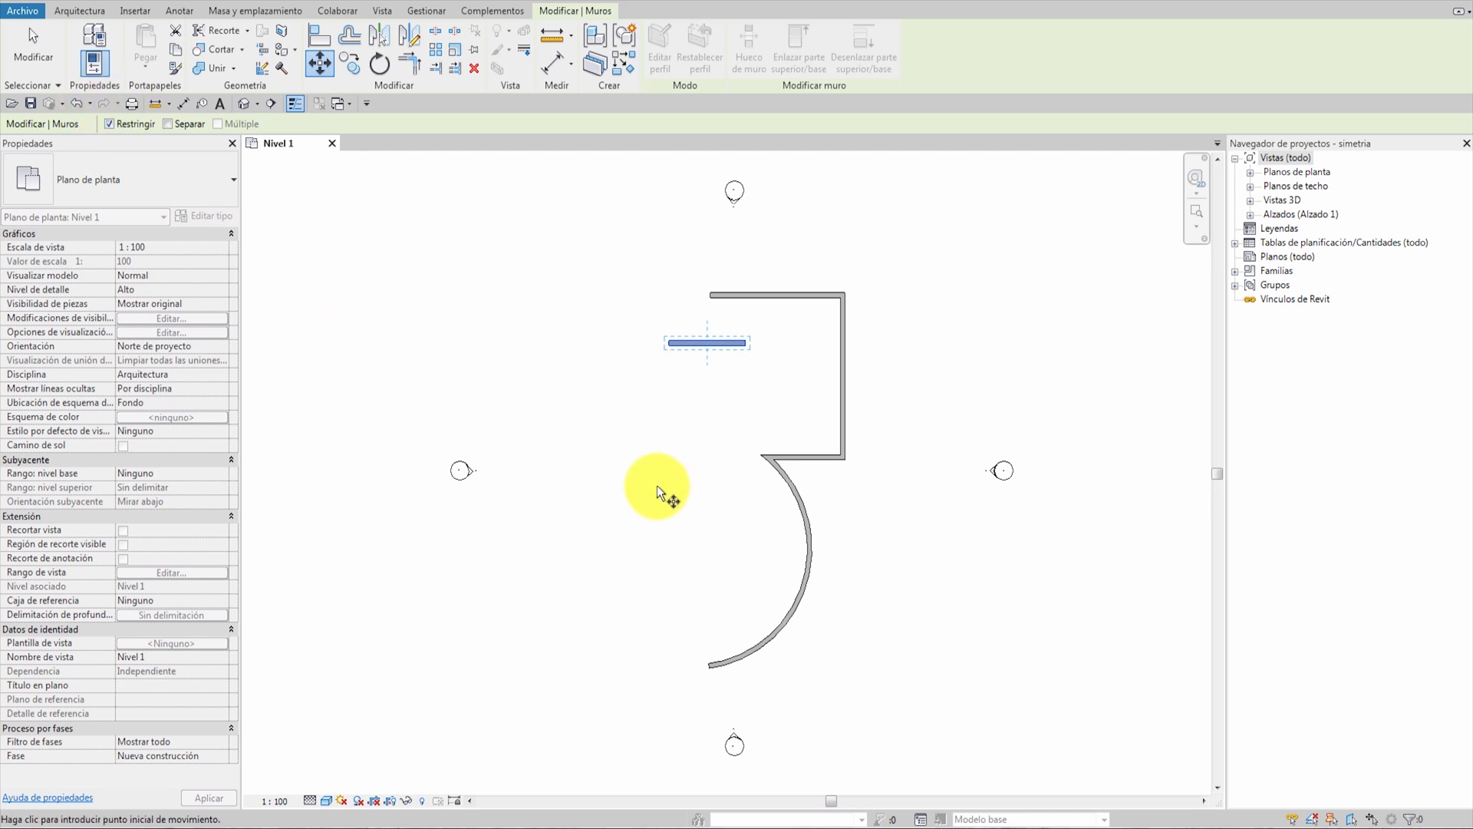
click(708, 341)
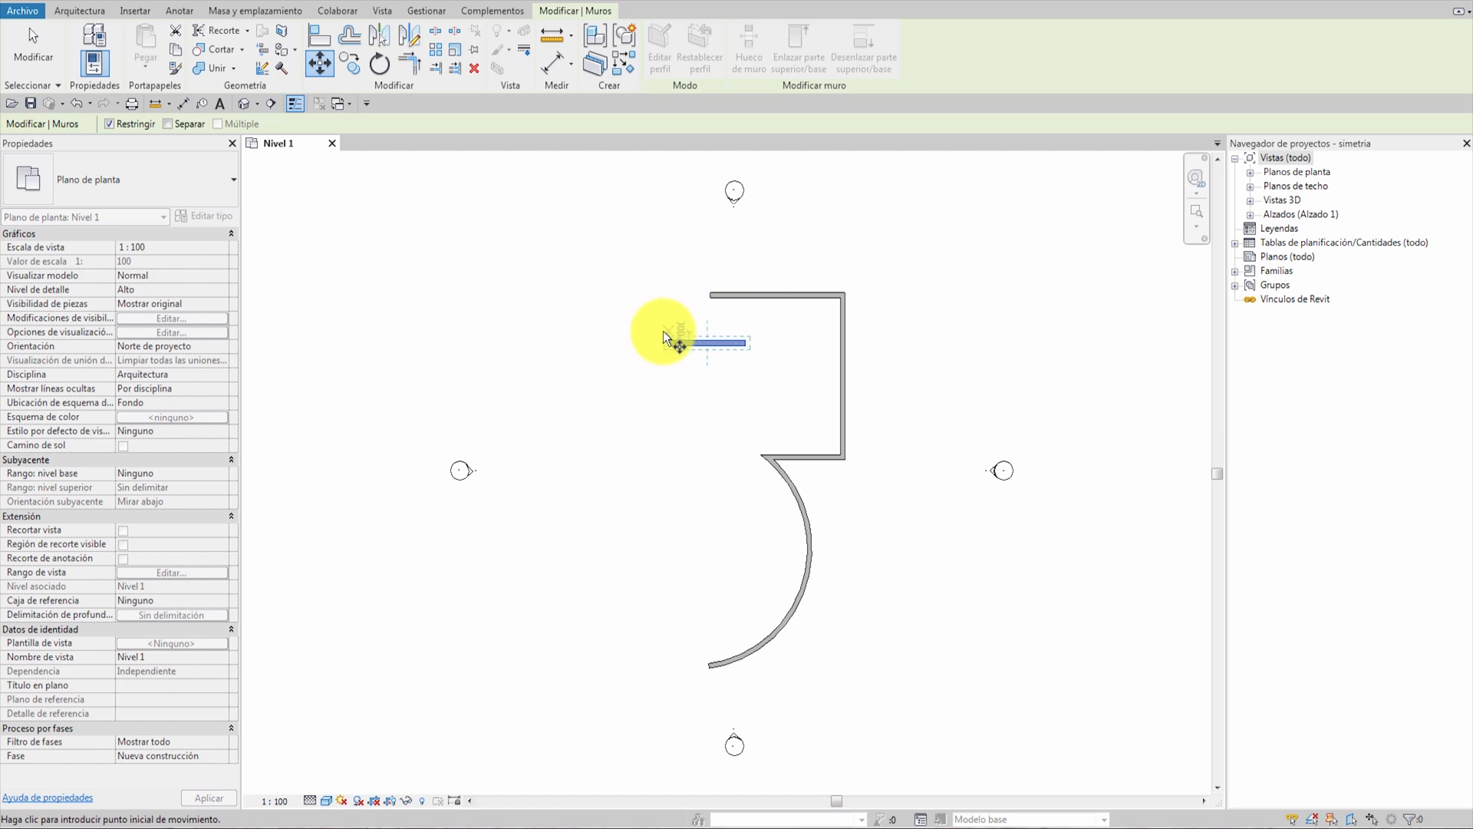
key(Escape)
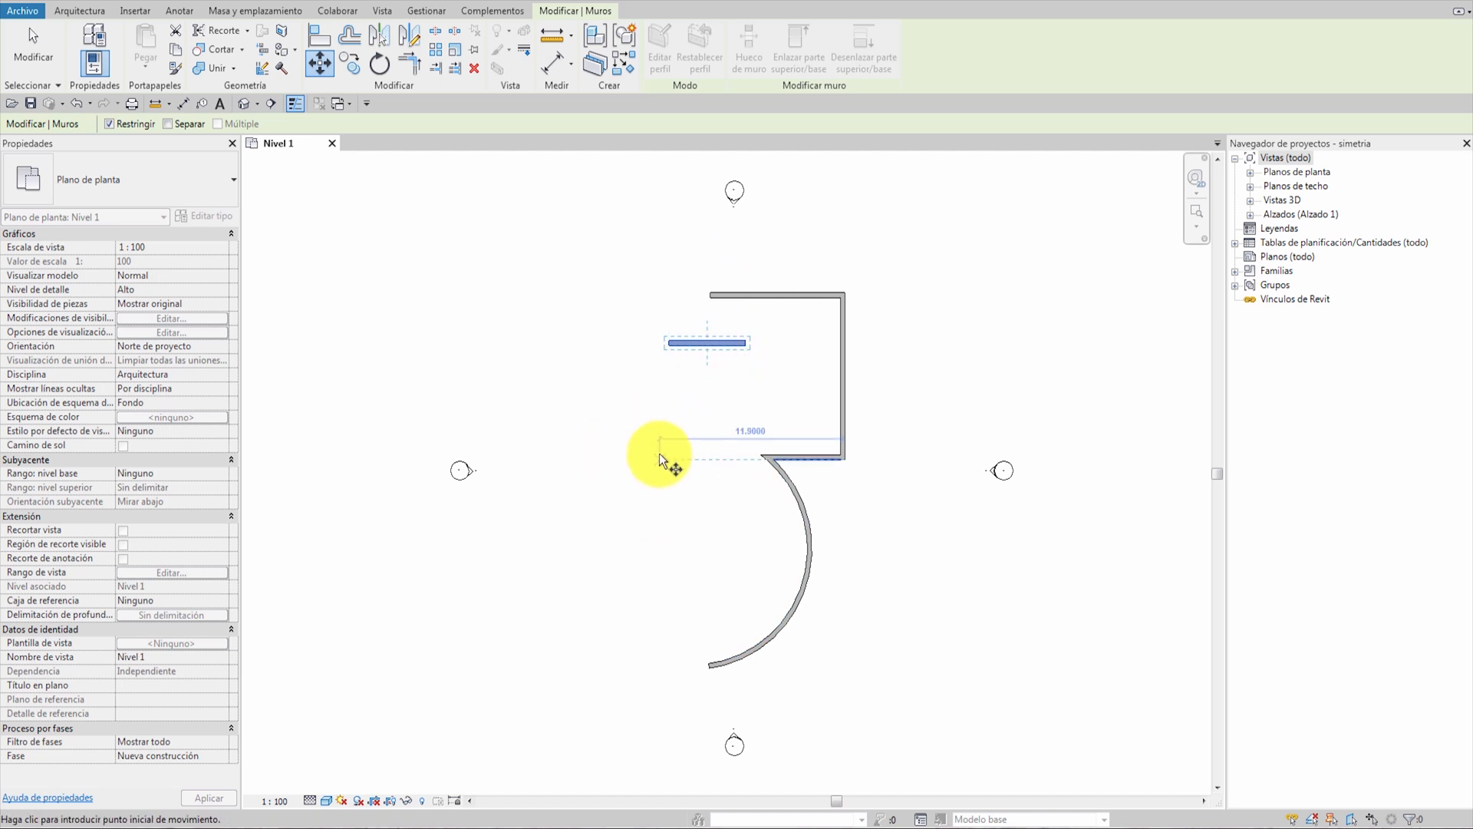
click(641, 421)
text(10)
key(Return)
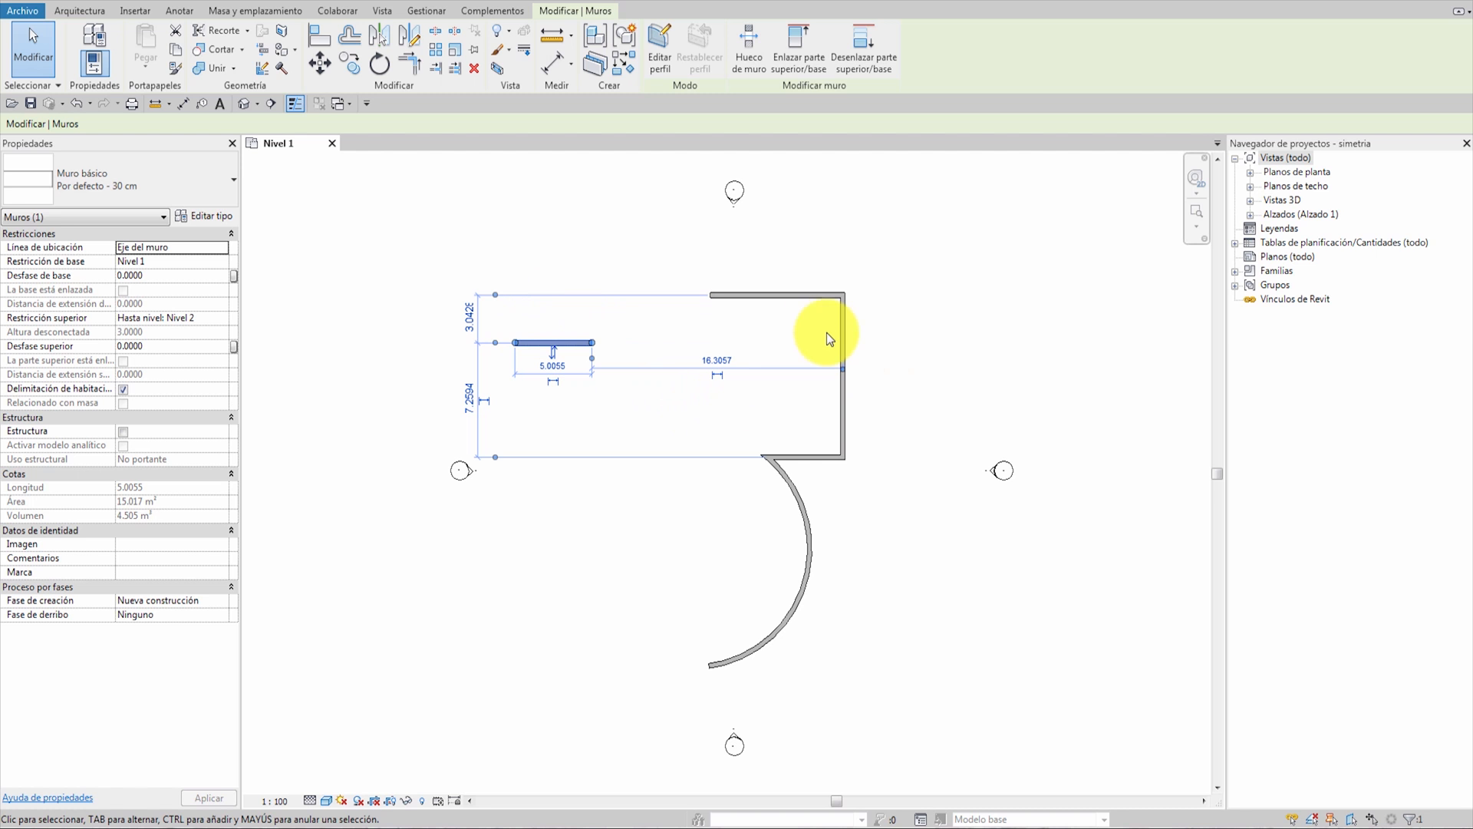
click(716, 260)
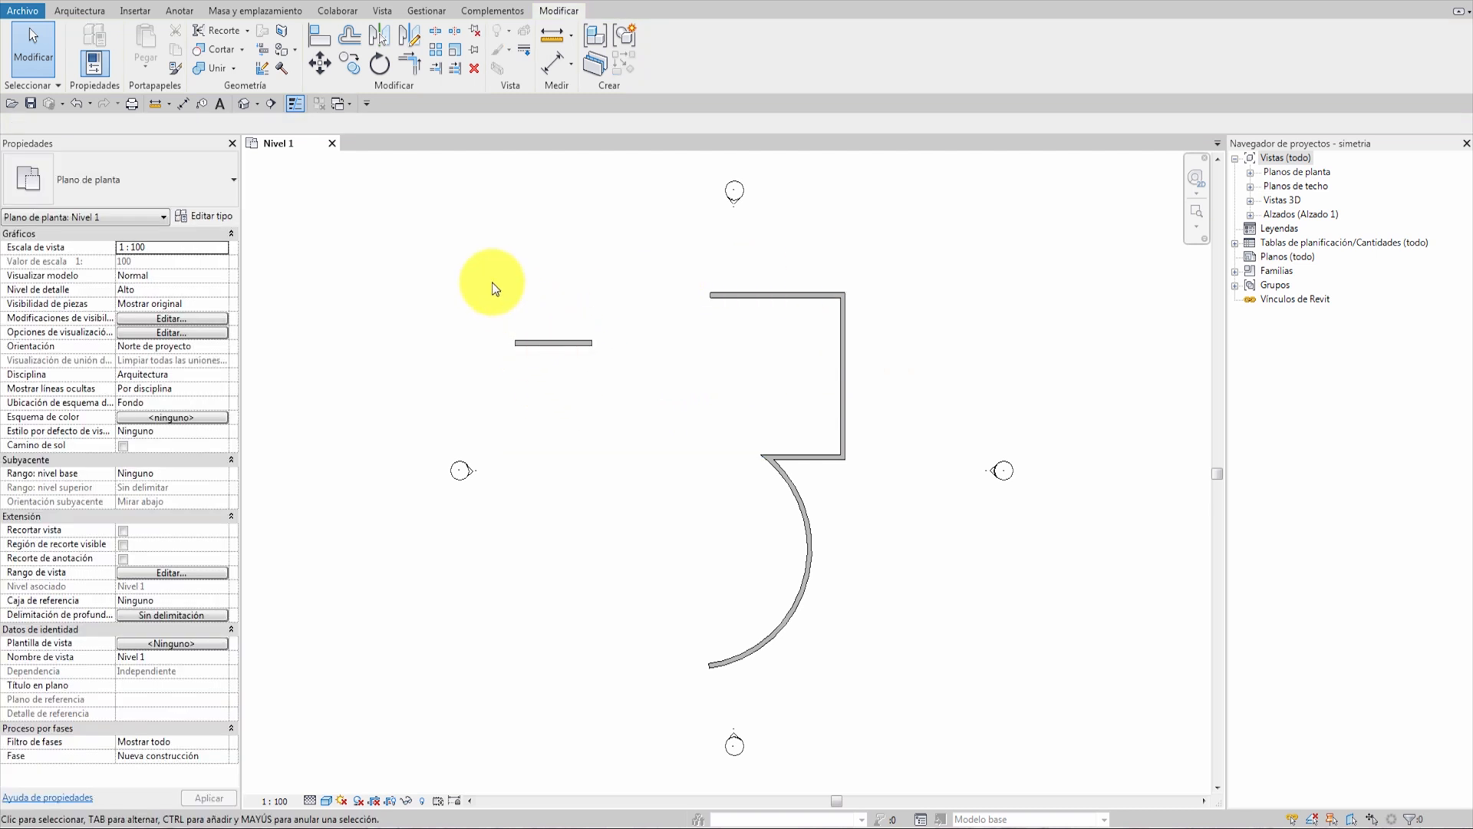
Move the joined top wall 10 m to the left with the Move tool, leaving Separar disabled.
click(740, 297)
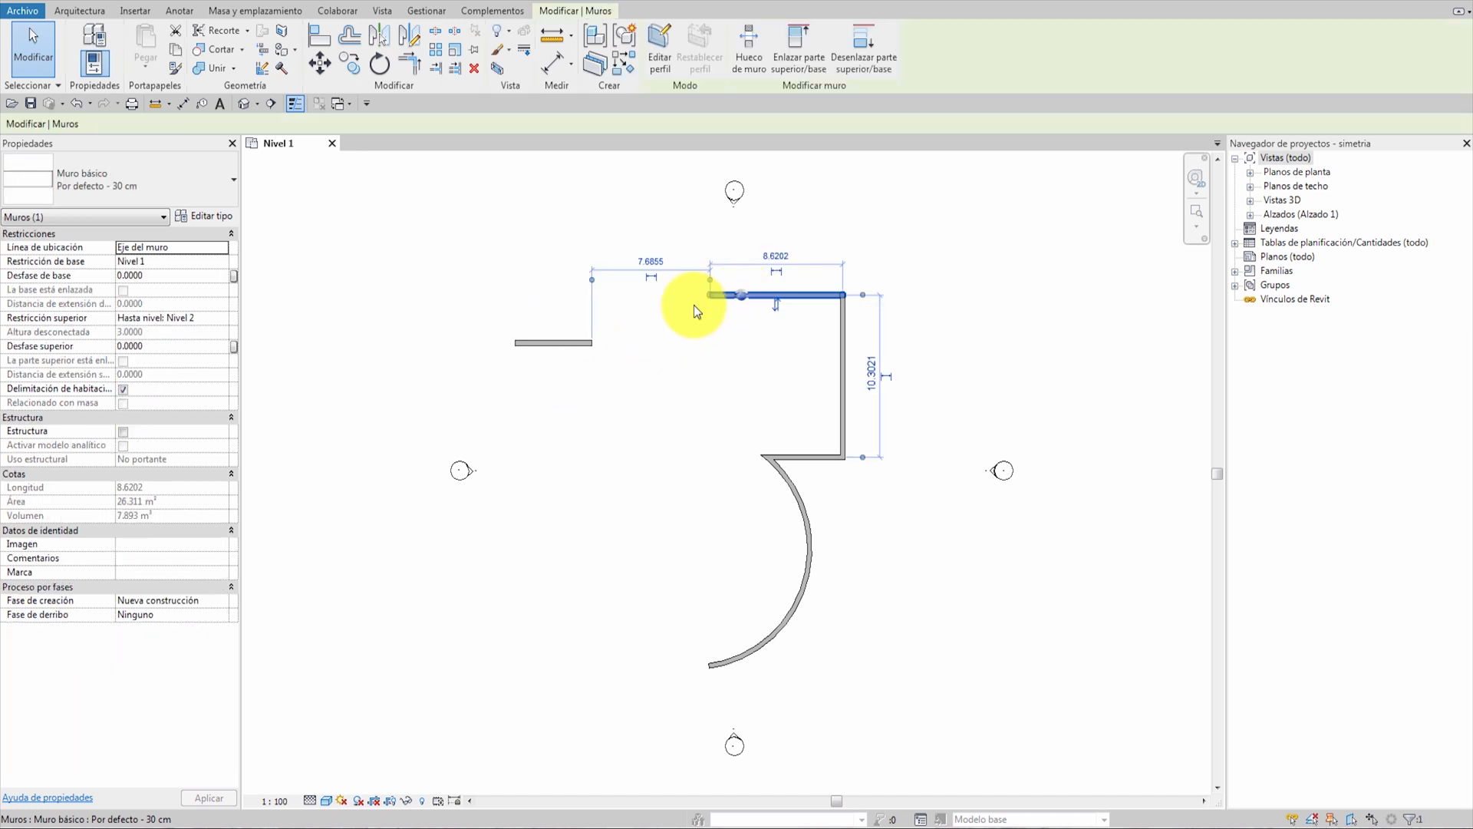
click(319, 62)
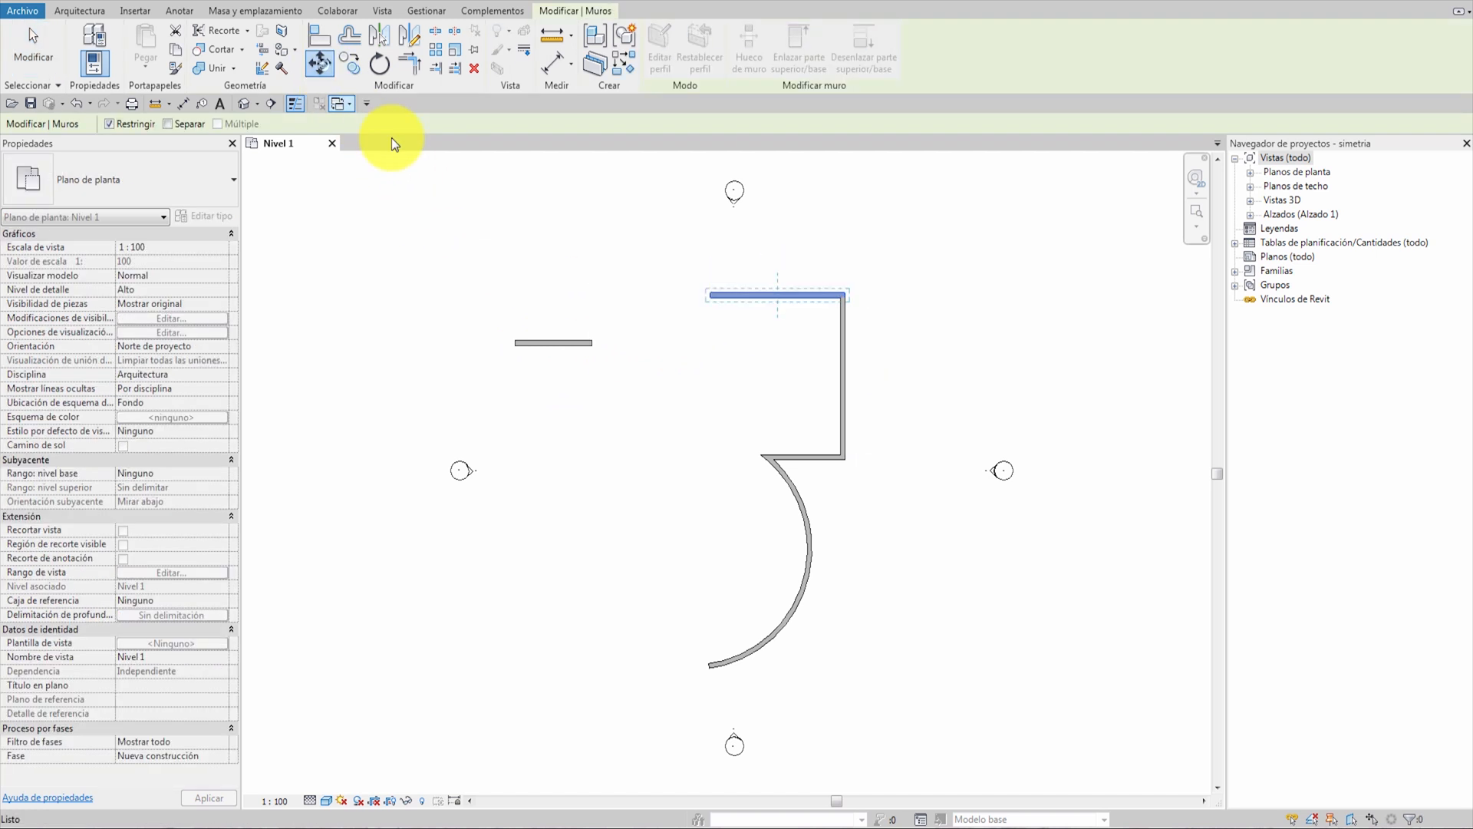
click(729, 395)
text(10)
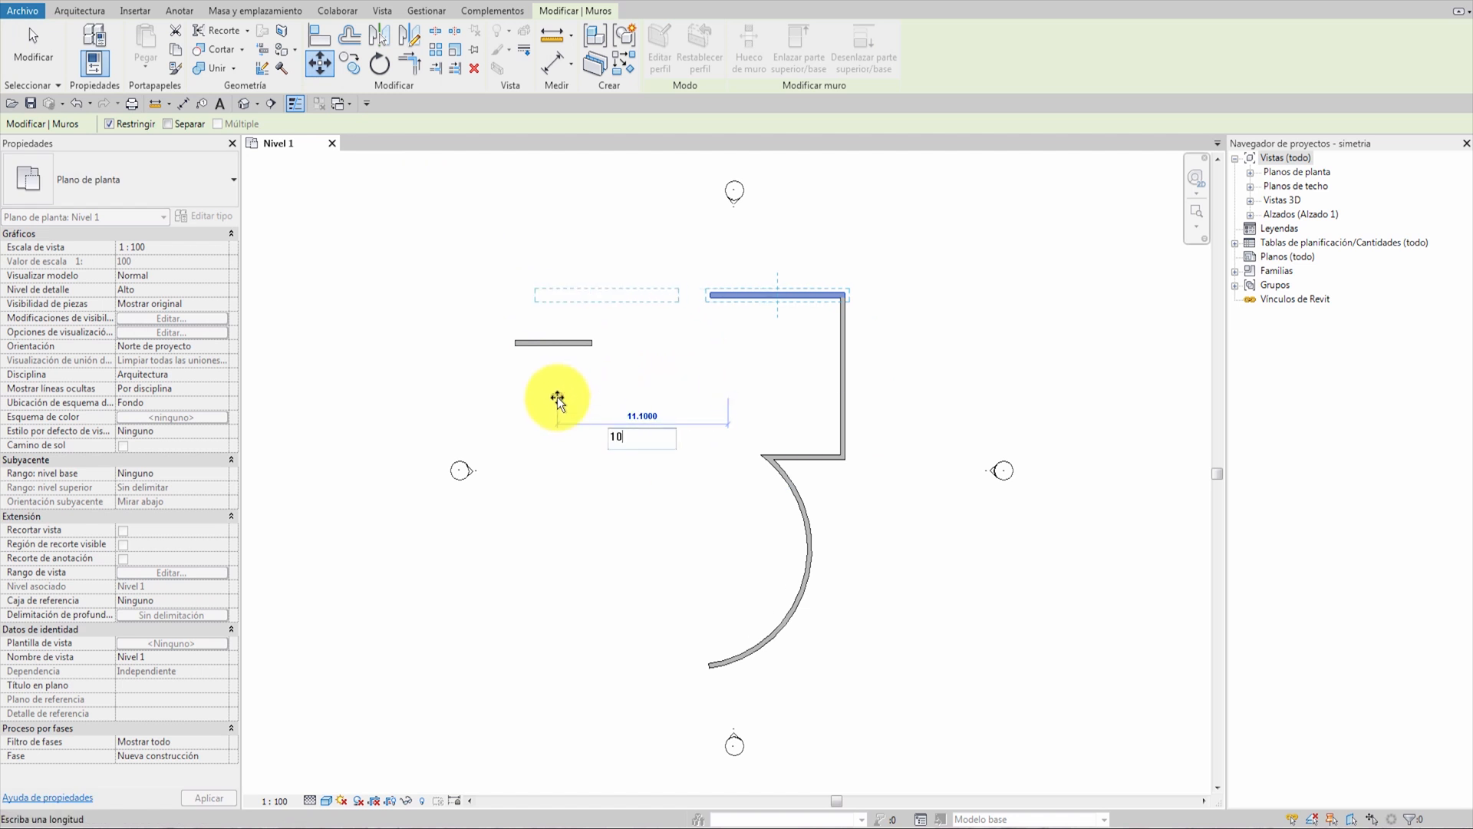
key(Return)
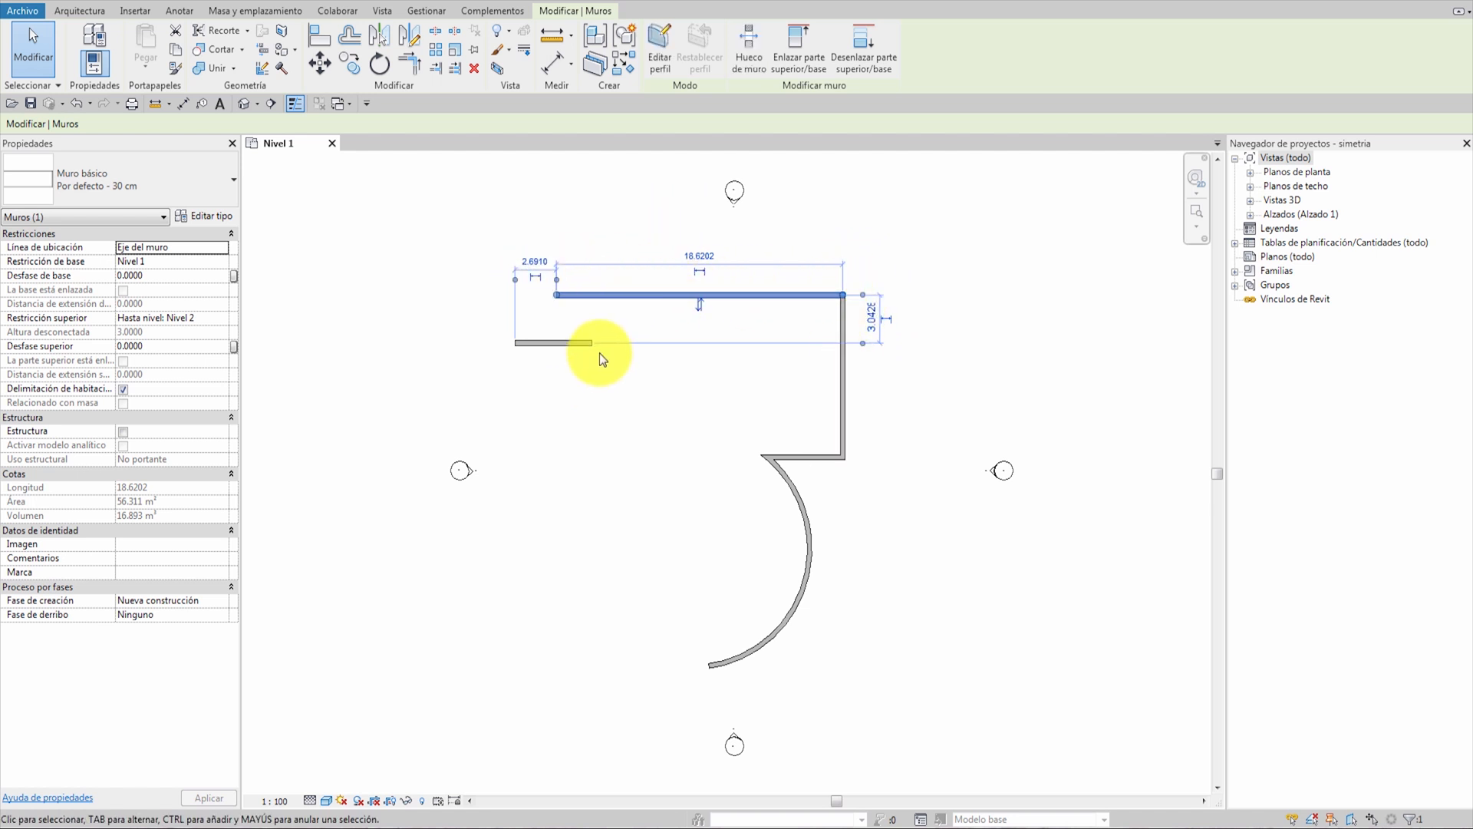
click(592, 376)
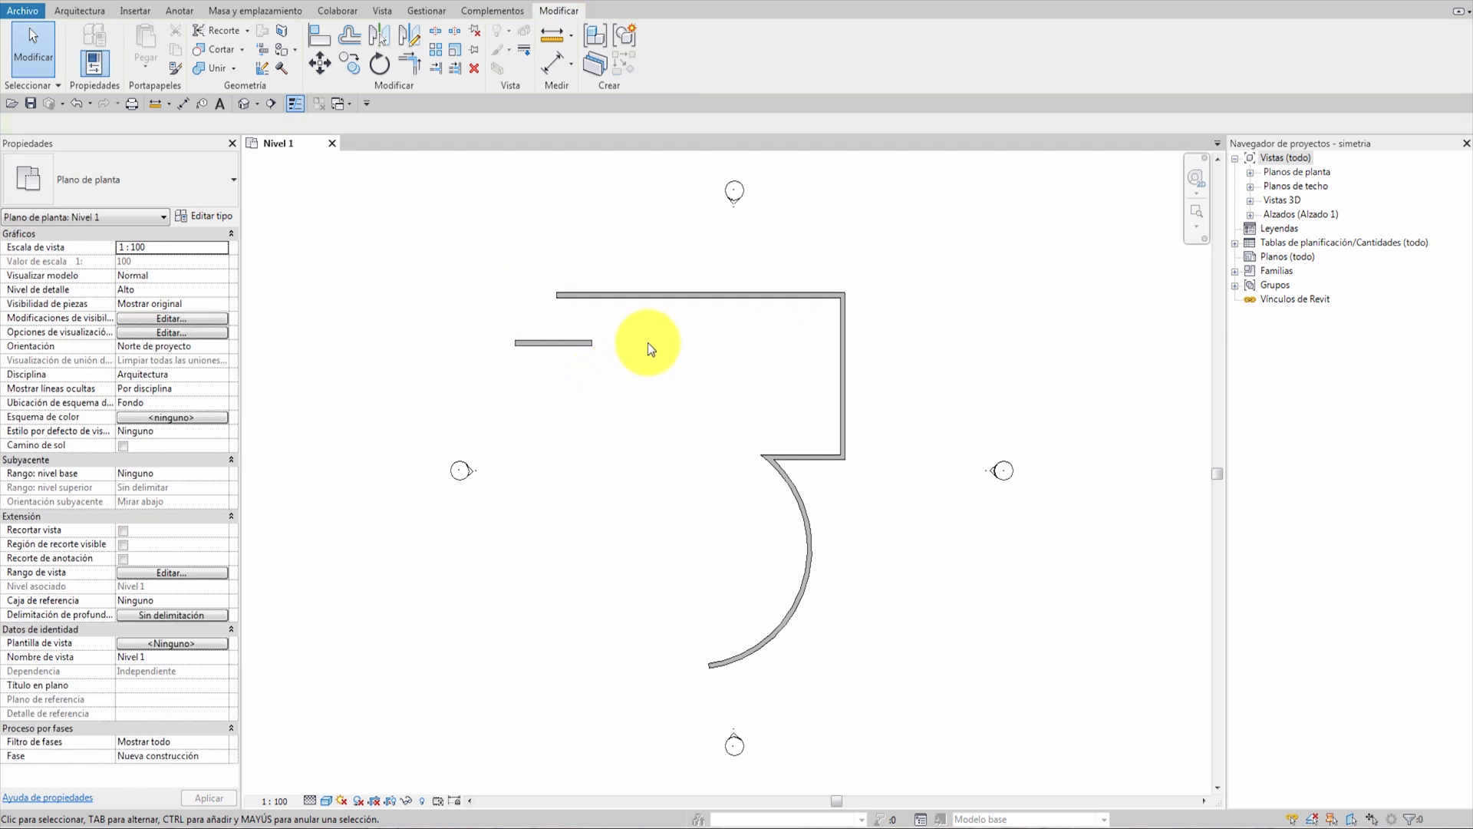
Stretch the top wall's left end until it is about 27.1 m long, and set the wall's length to 10 m.
click(668, 293)
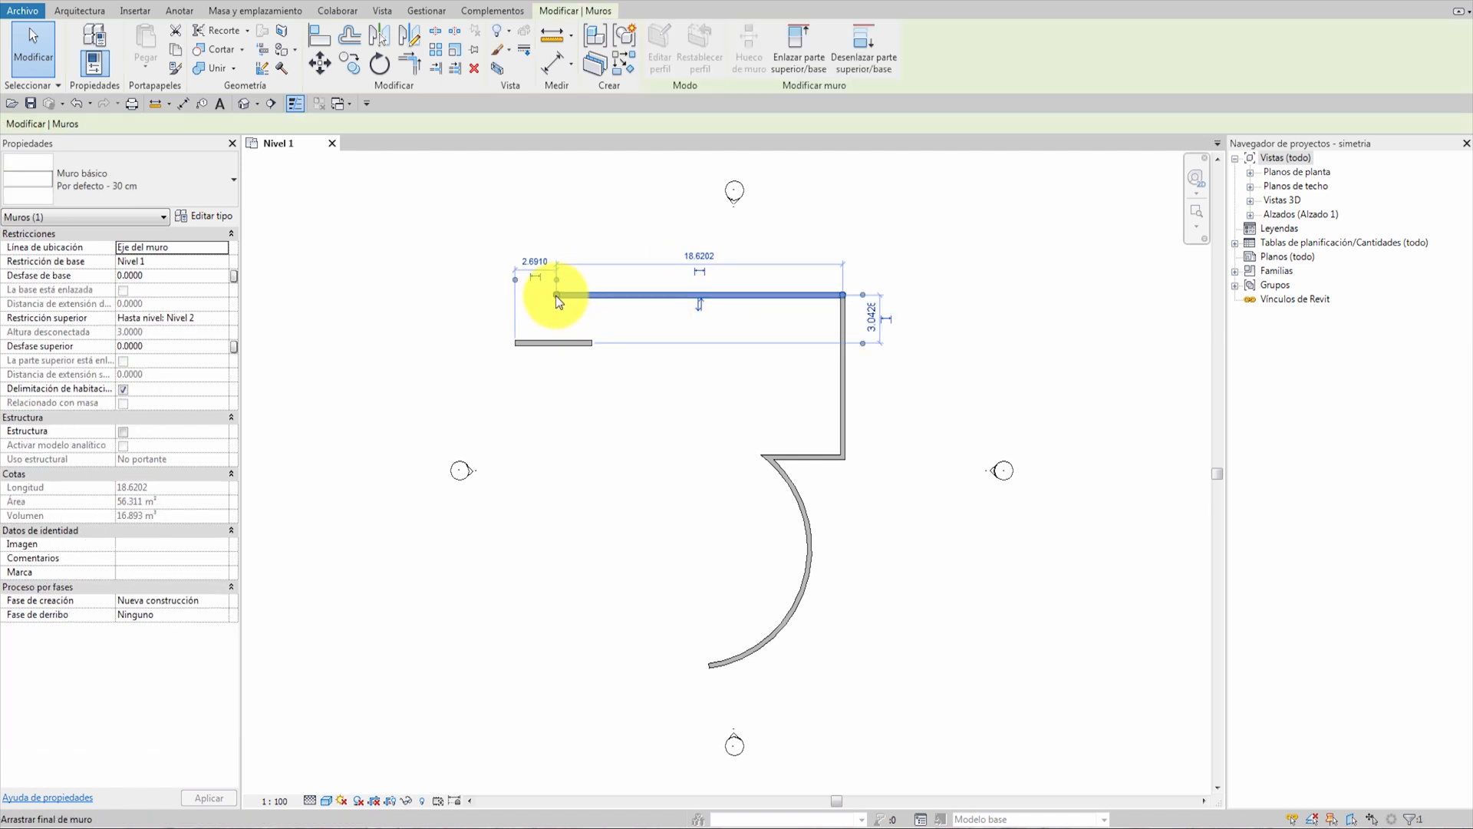
drag(557, 299, 427, 295)
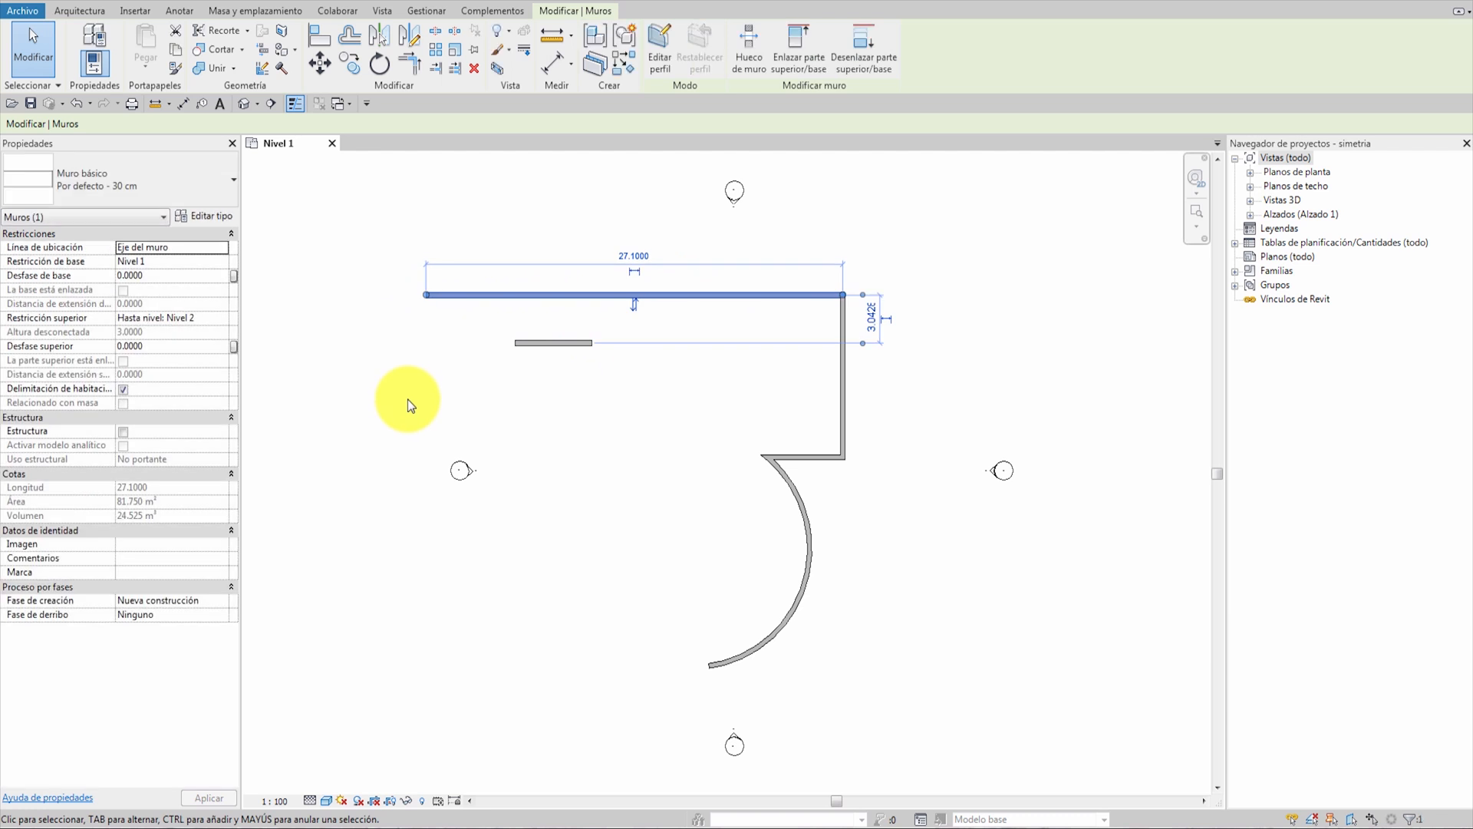
click(637, 253)
text(10)
key(Return)
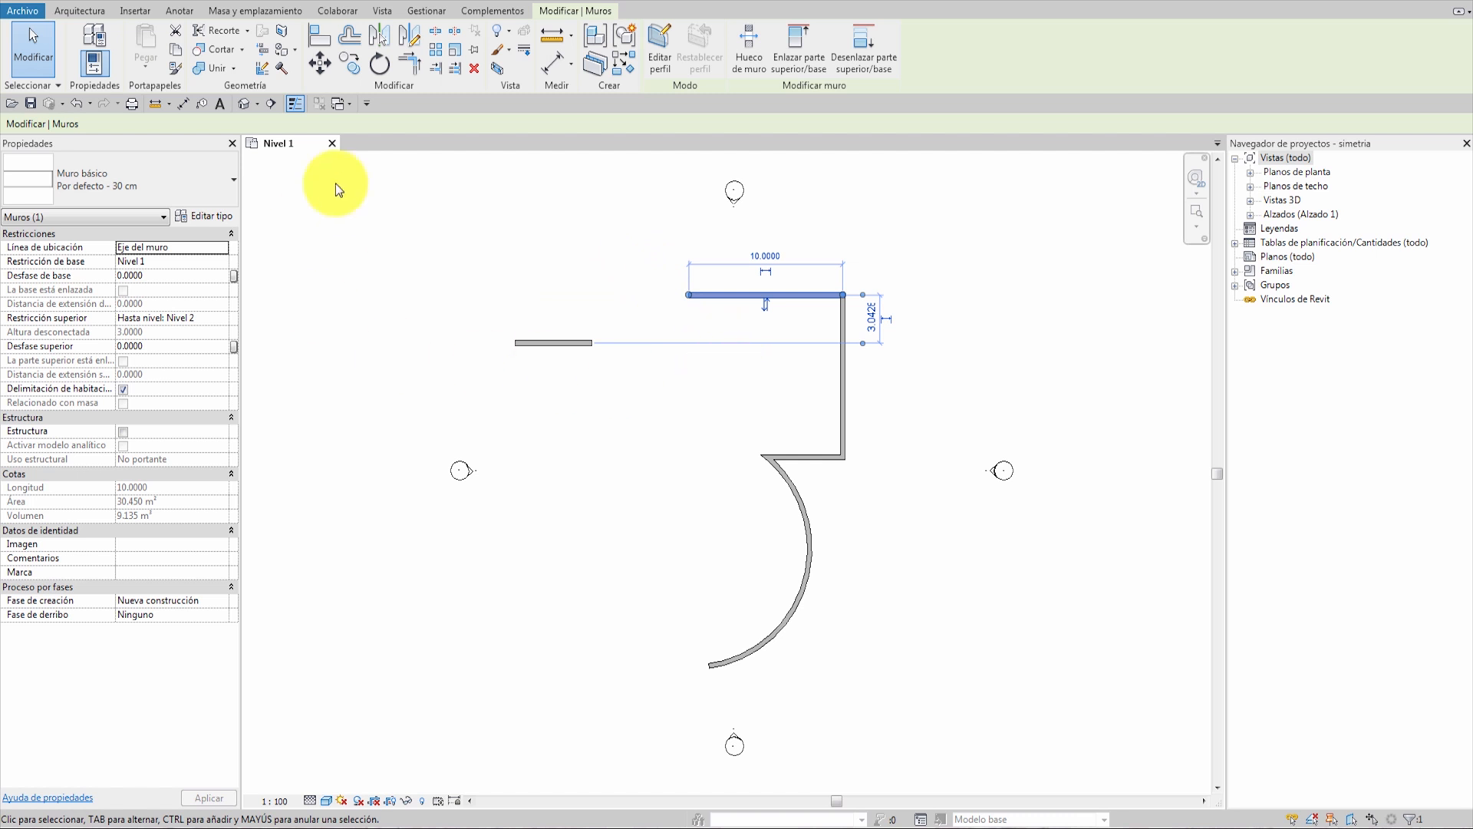
Try to move the 10 m top wall 10 m to the left with the Move tool.
click(324, 62)
click(668, 441)
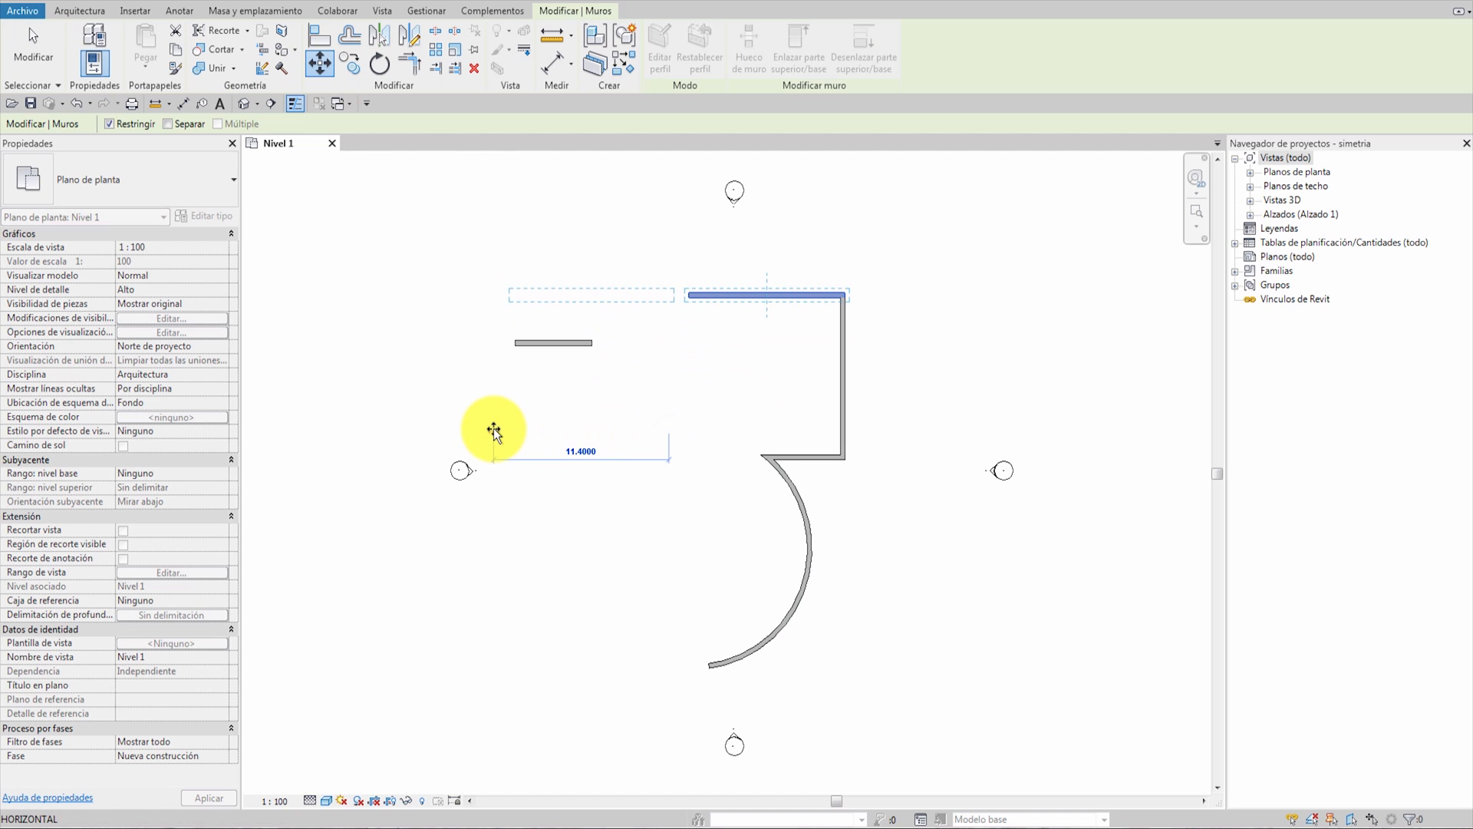
text(10)
key(Return)
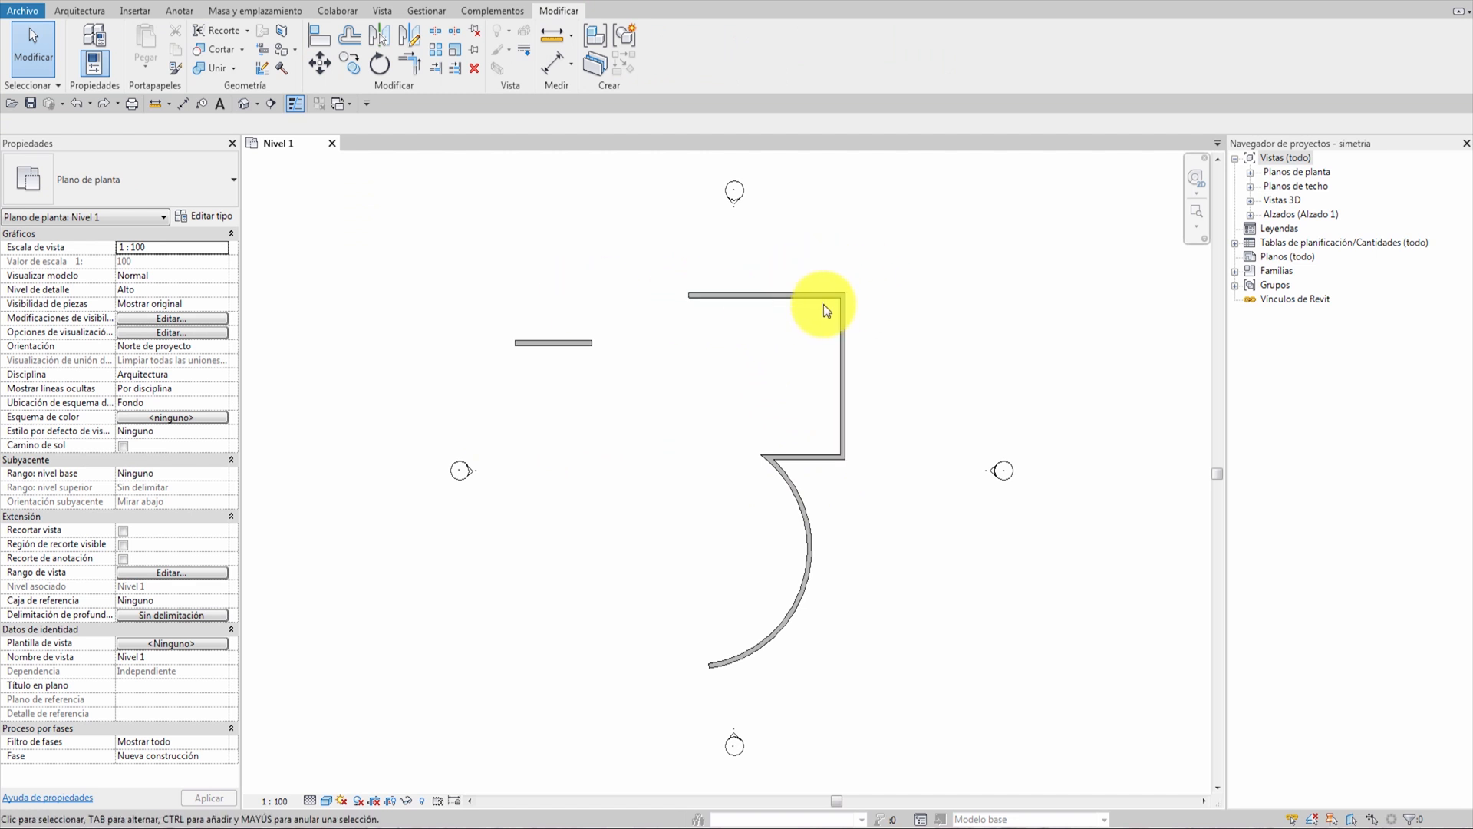
Move the 10 m top wall 10 m to the left with the Move tool, with Separar enabled.
click(762, 296)
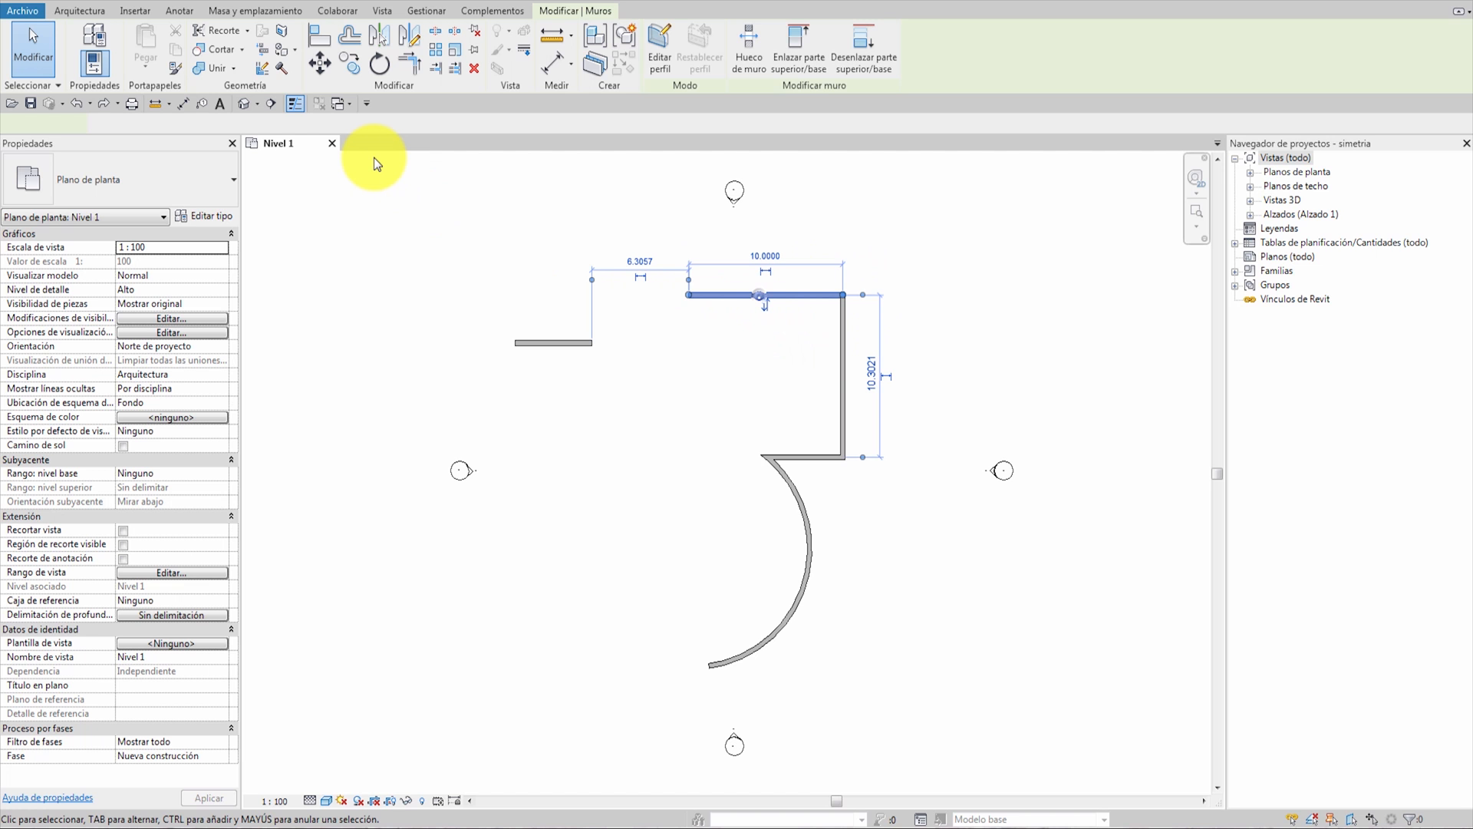
click(320, 61)
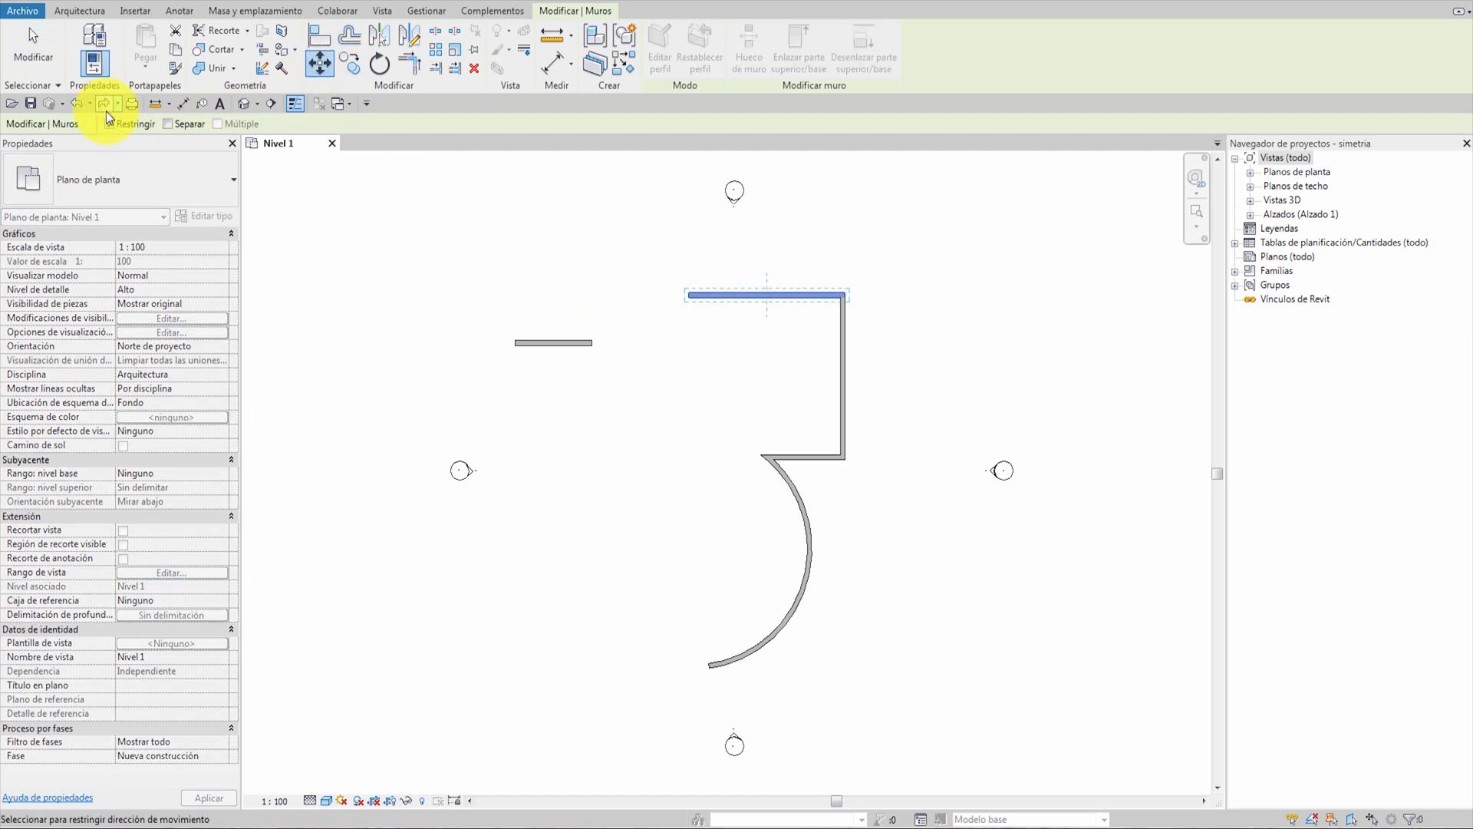
click(168, 124)
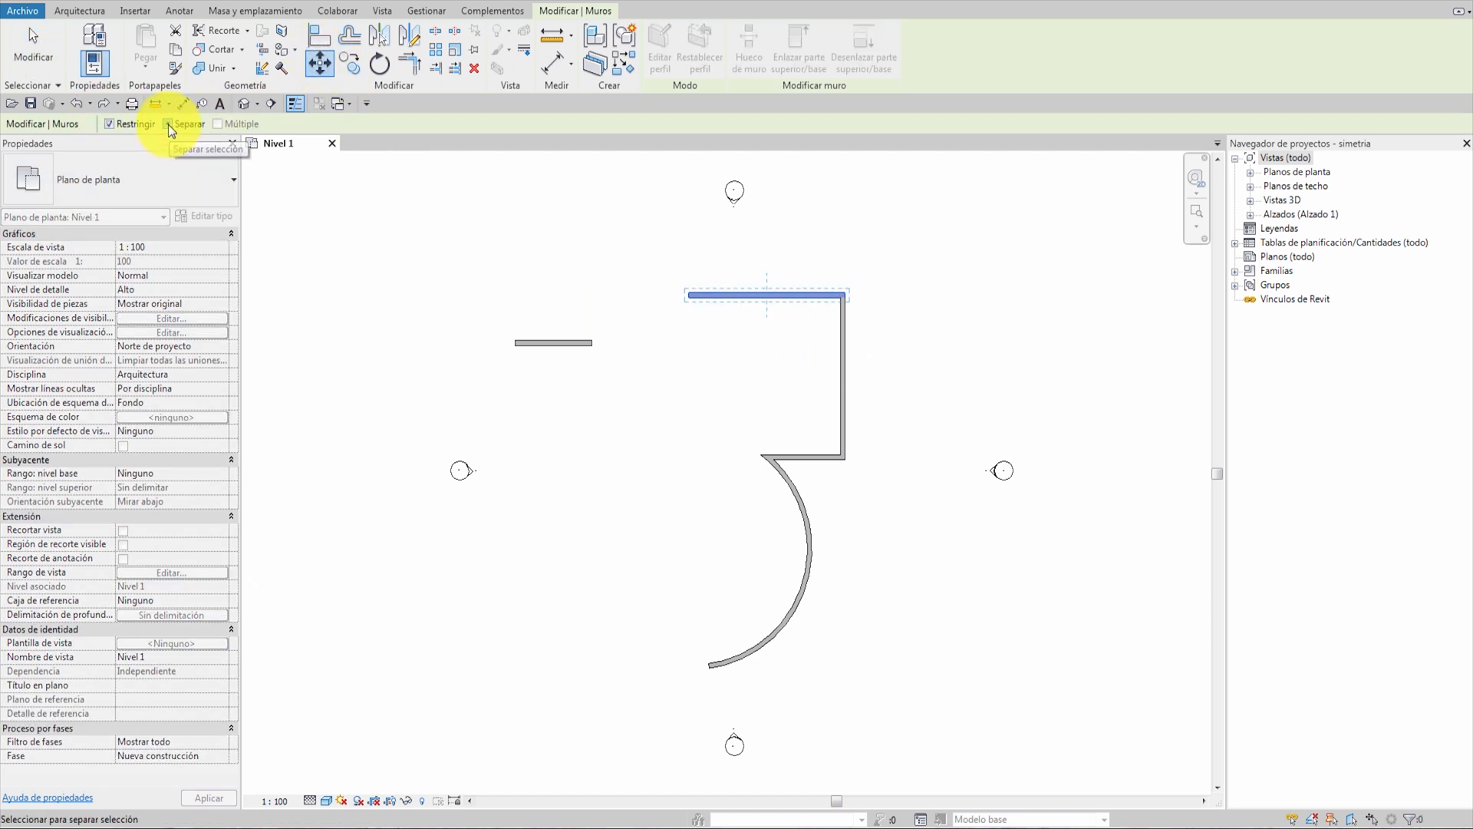
click(703, 414)
text(10)
key(Return)
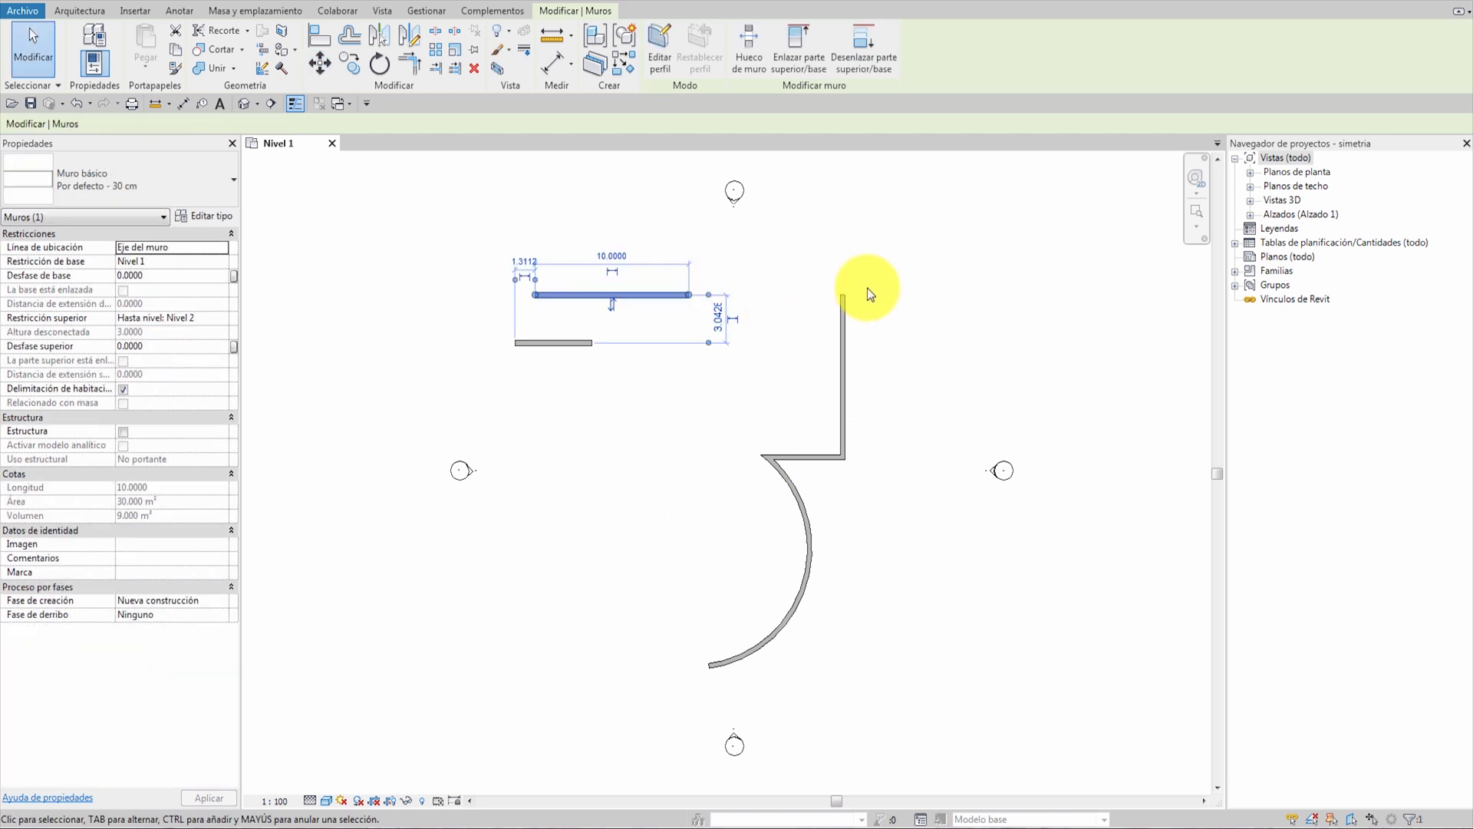
key(Escape)
Move the detached 10 m wall diagonally down and to the left with the Move tool, with Restringir disabled.
click(674, 297)
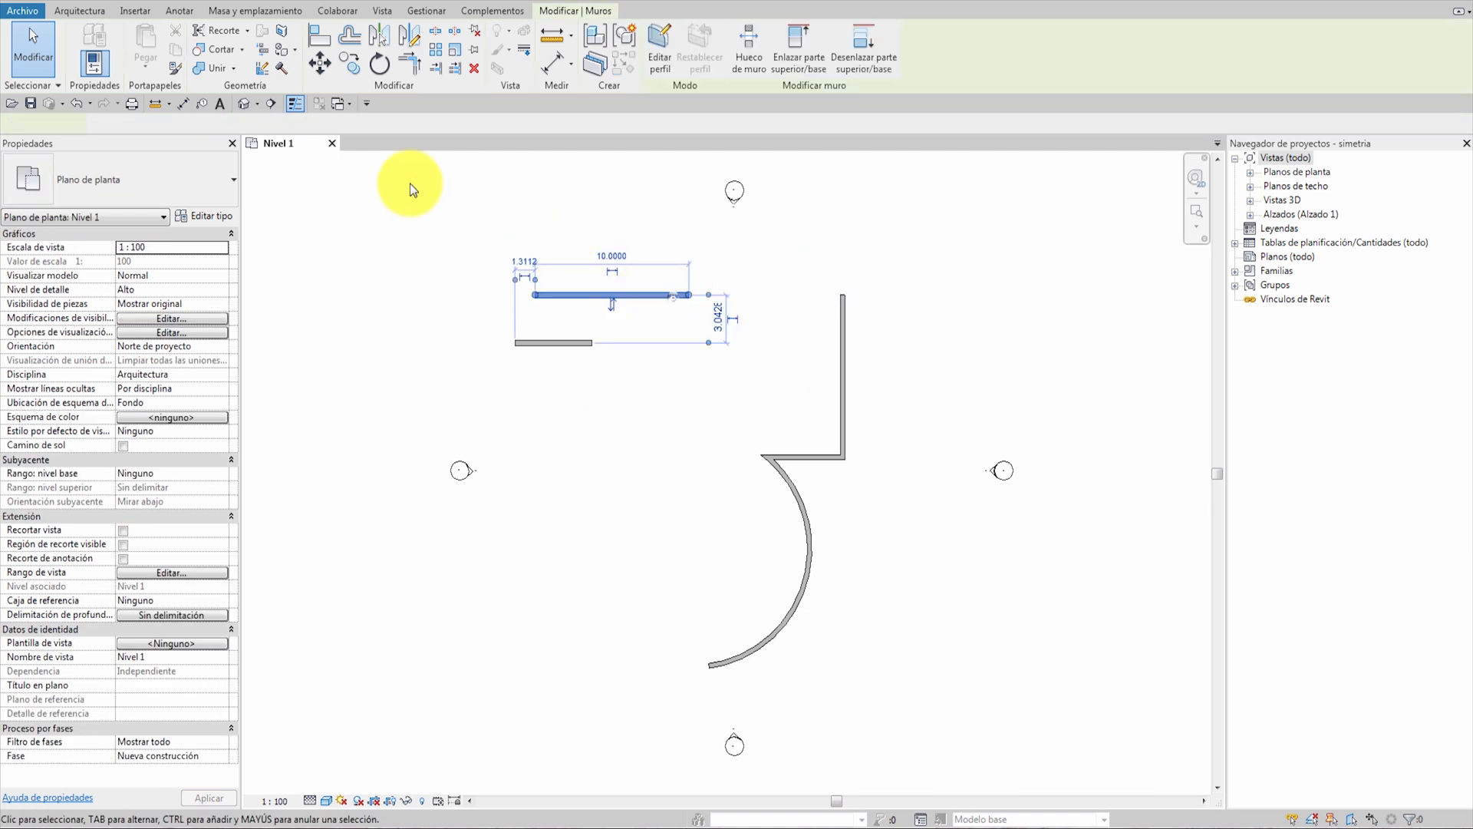
click(318, 65)
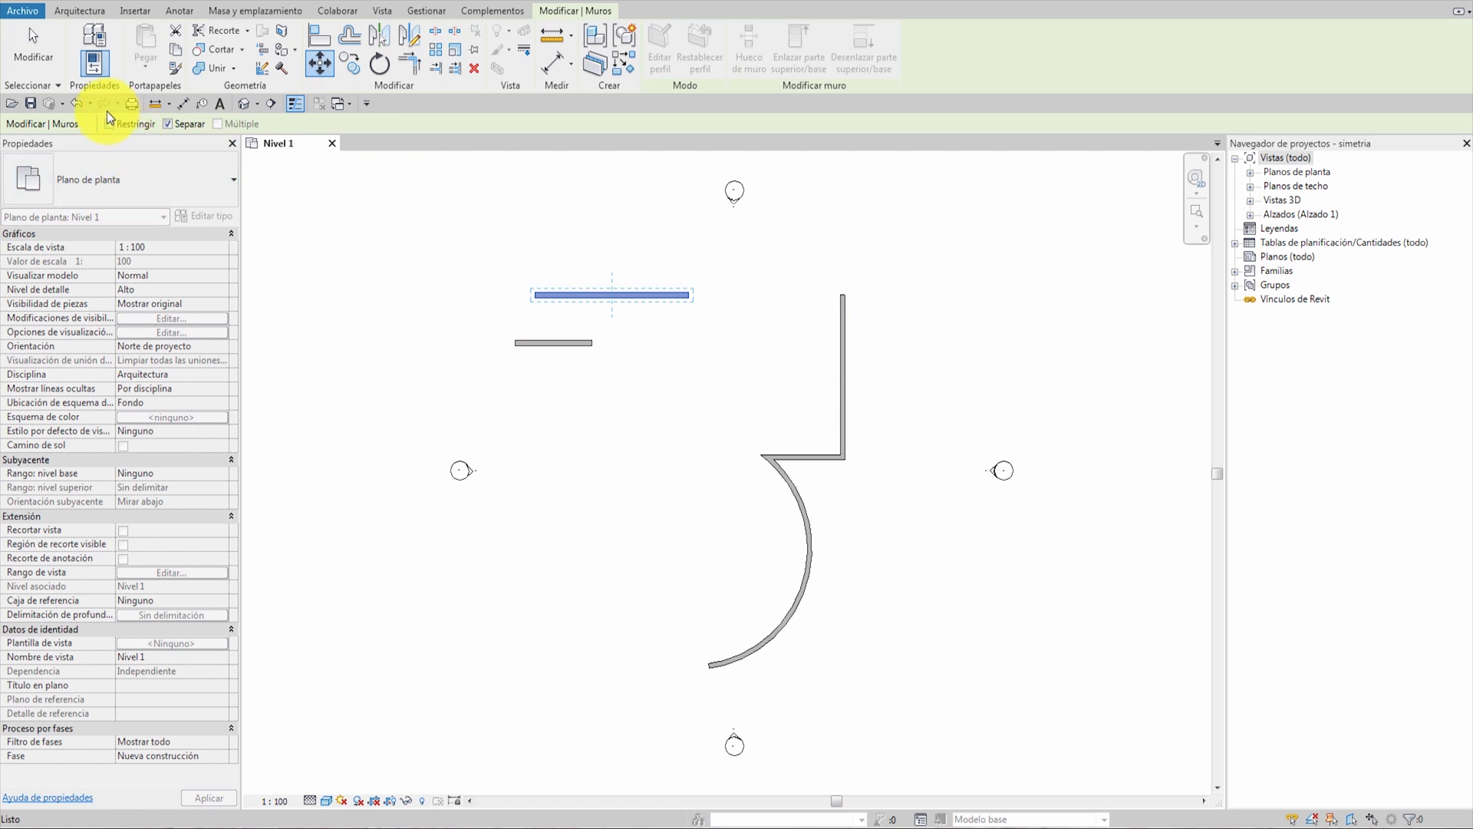
click(691, 360)
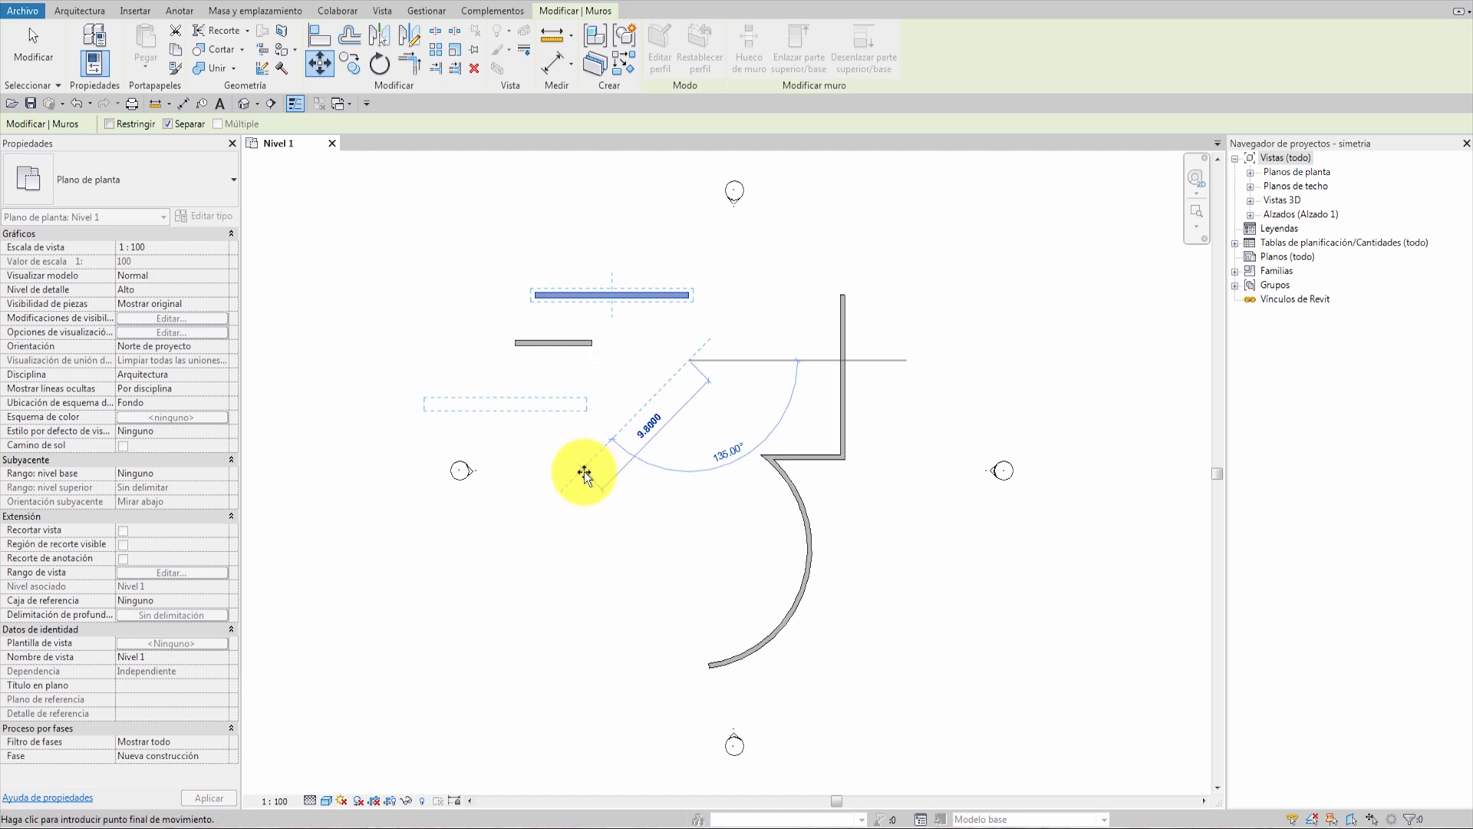
click(627, 430)
click(794, 379)
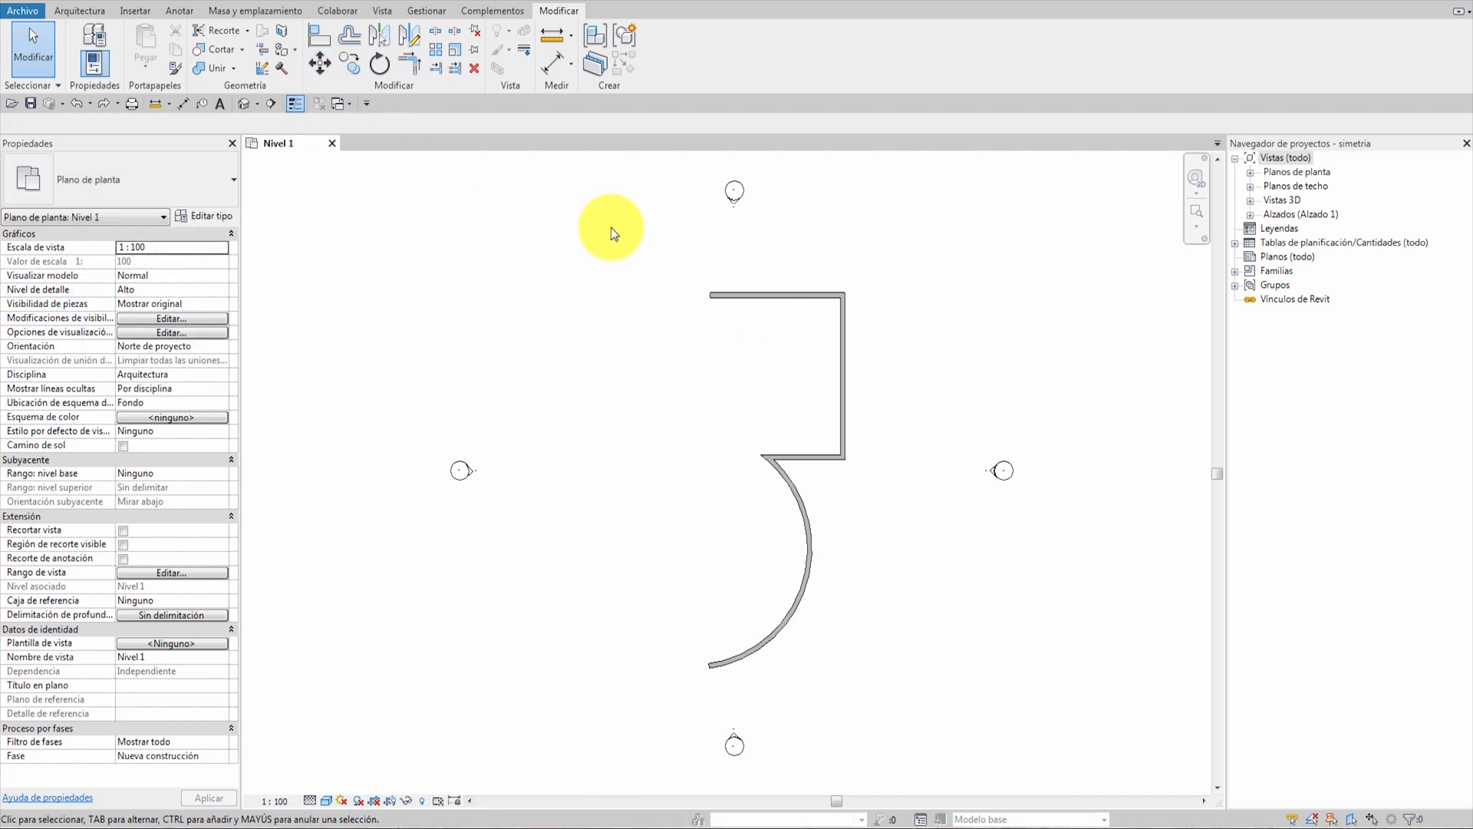
Search the keyboard shortcuts list for the command "mover".
key(k)
key(s)
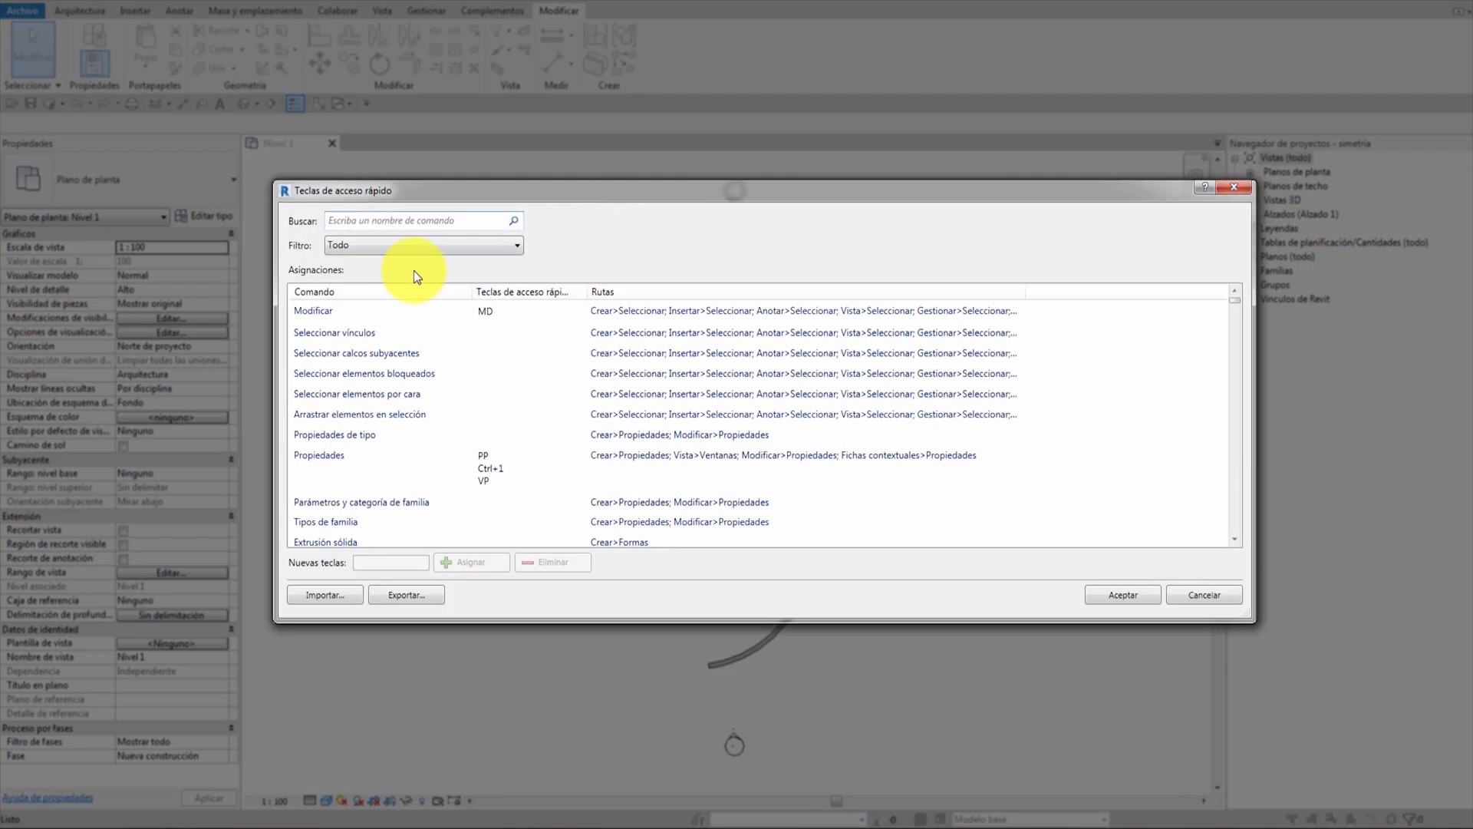
text(mover)
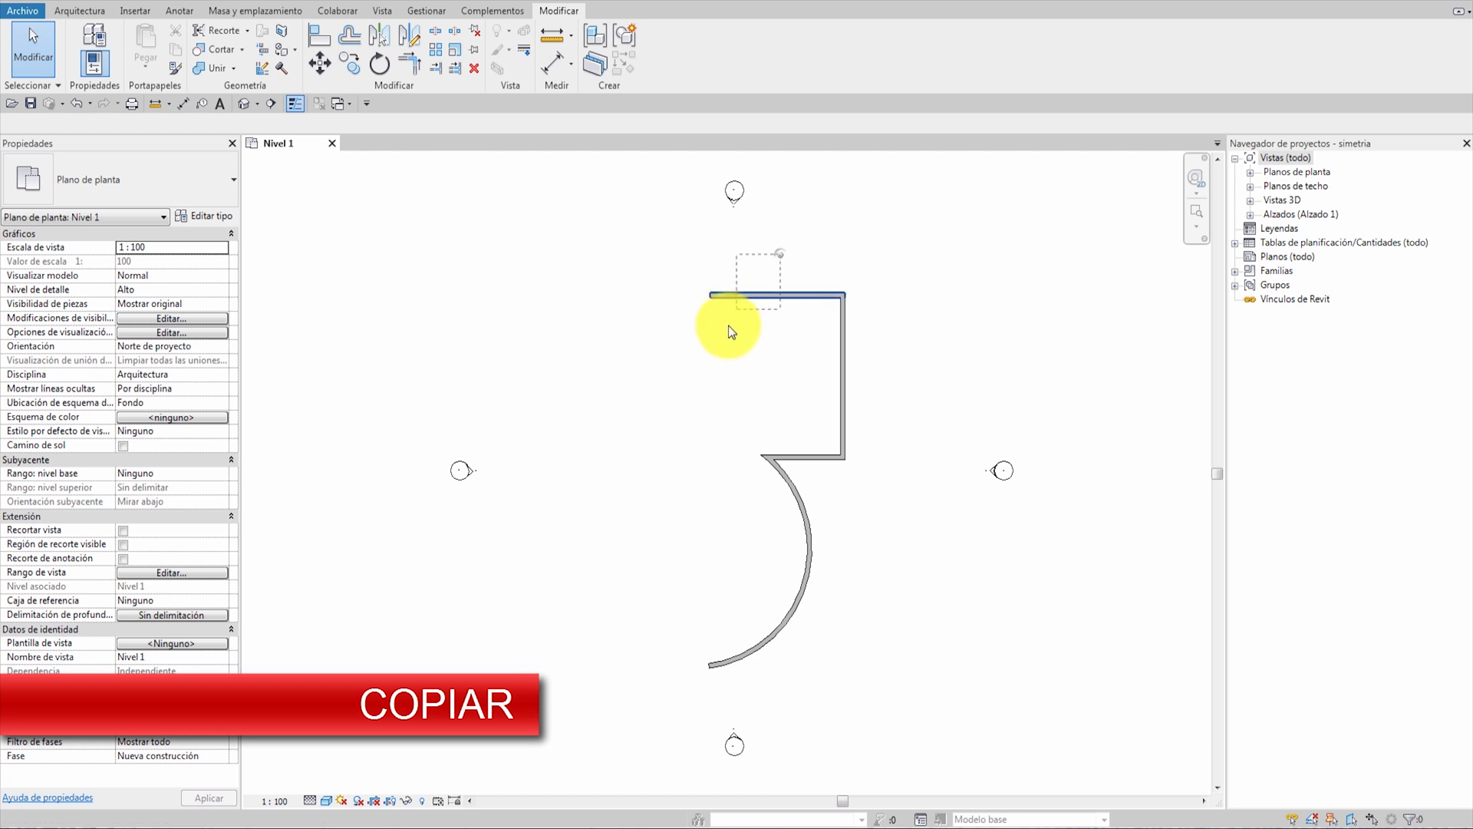
Copy the top wall 5 m straight down with the Copy tool, with Restringir enabled.
click(727, 296)
click(351, 66)
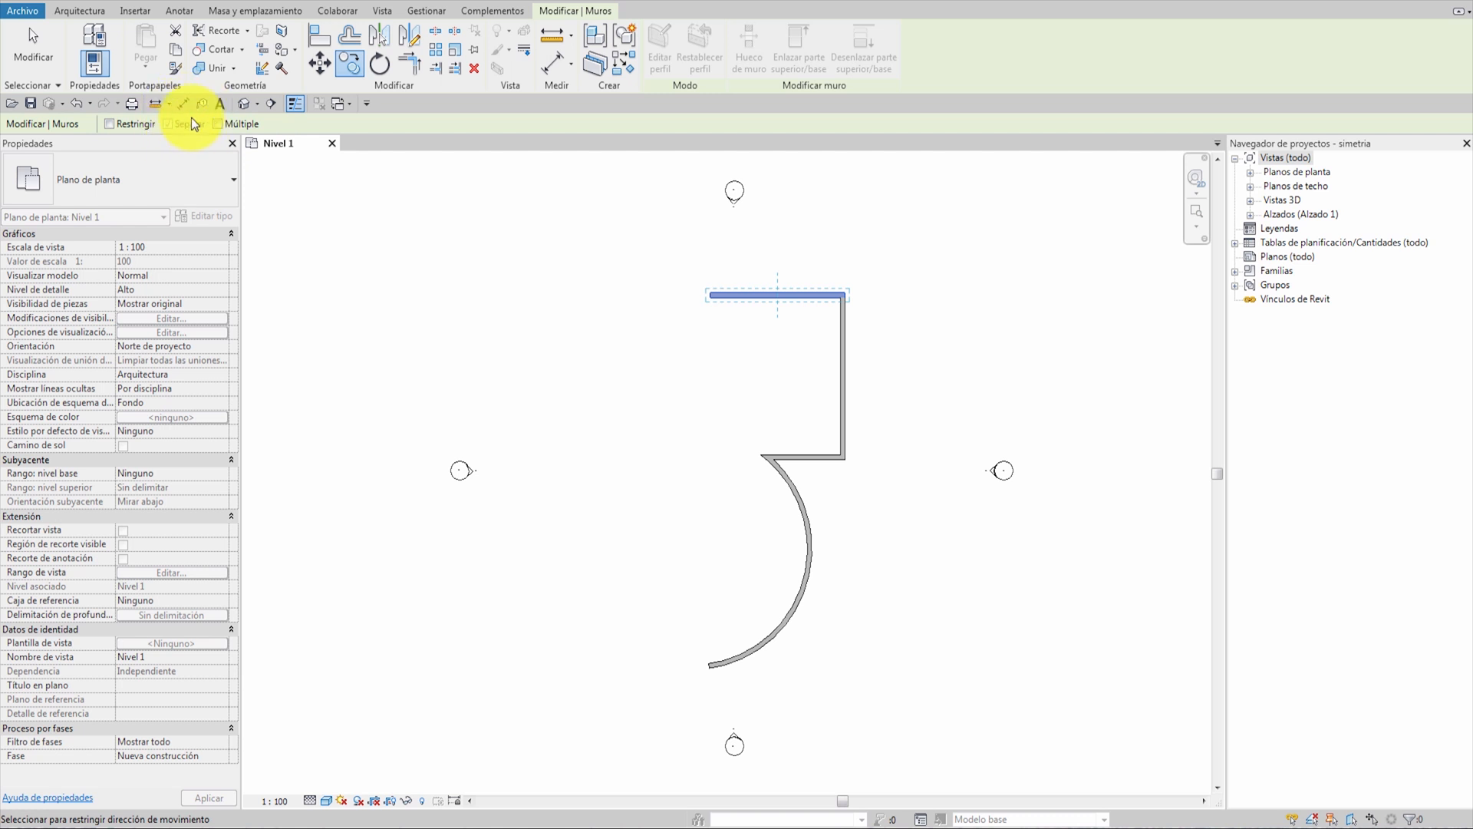
click(108, 123)
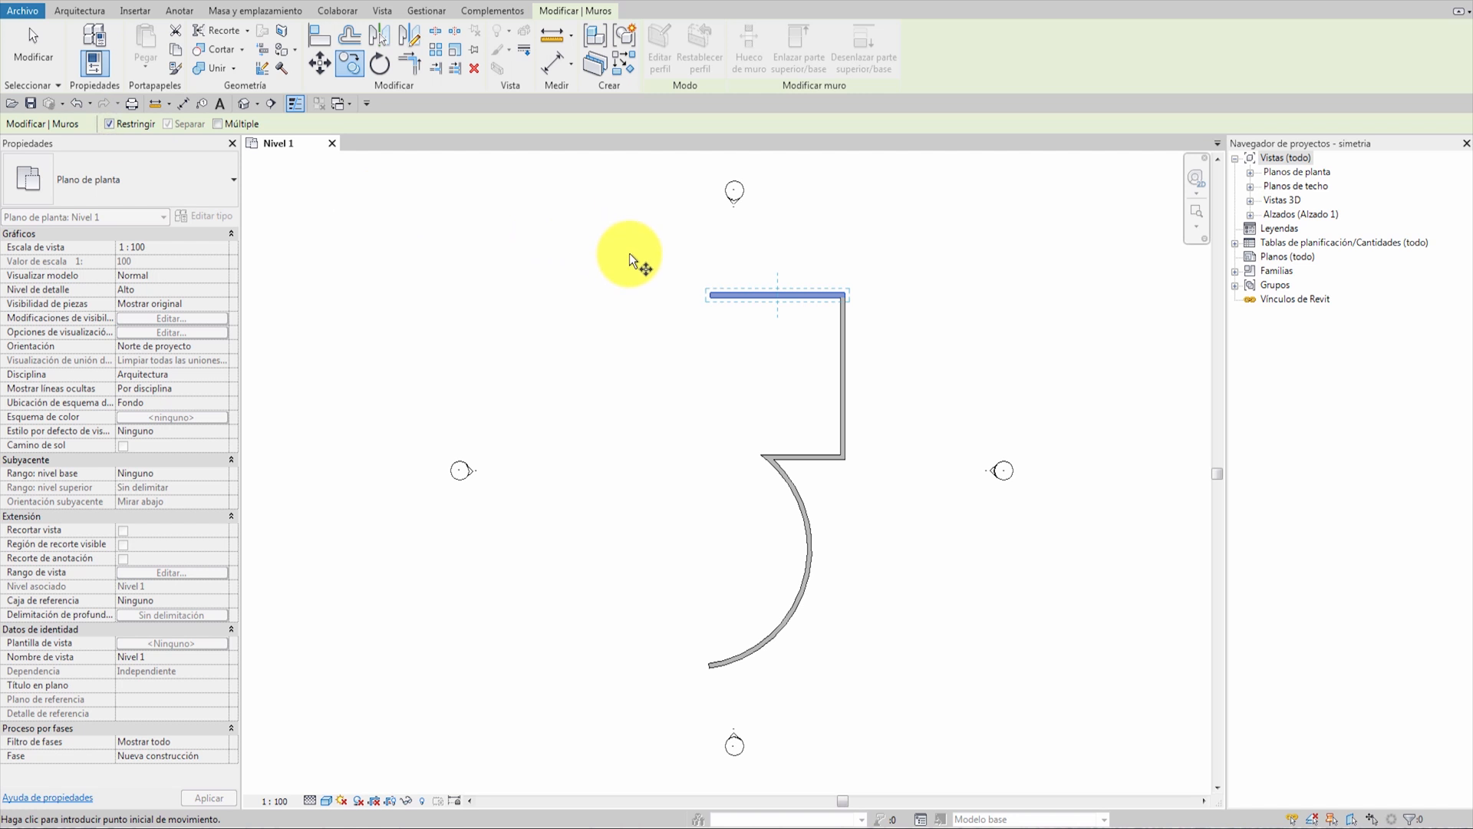
click(109, 123)
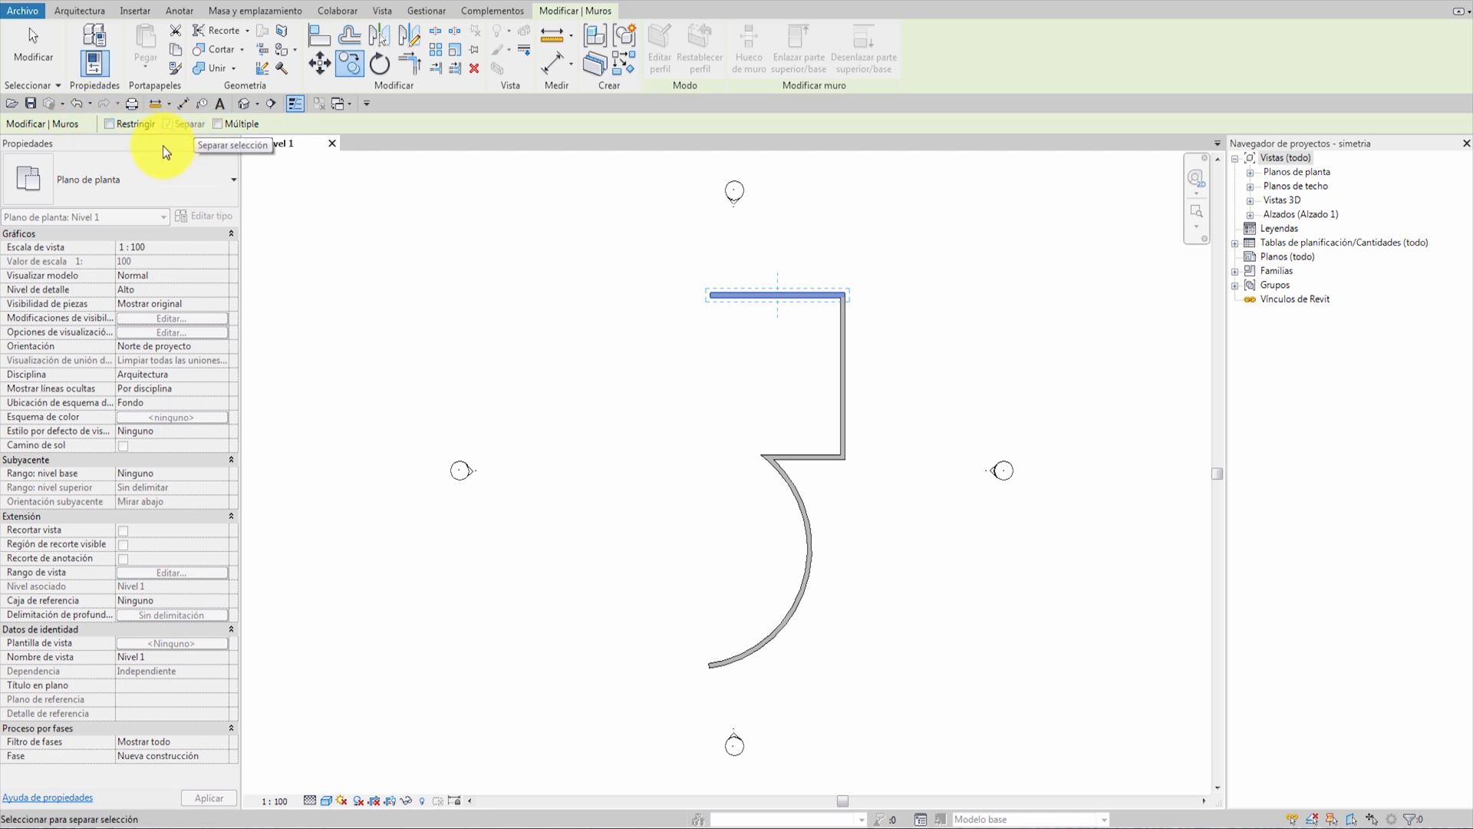
click(116, 124)
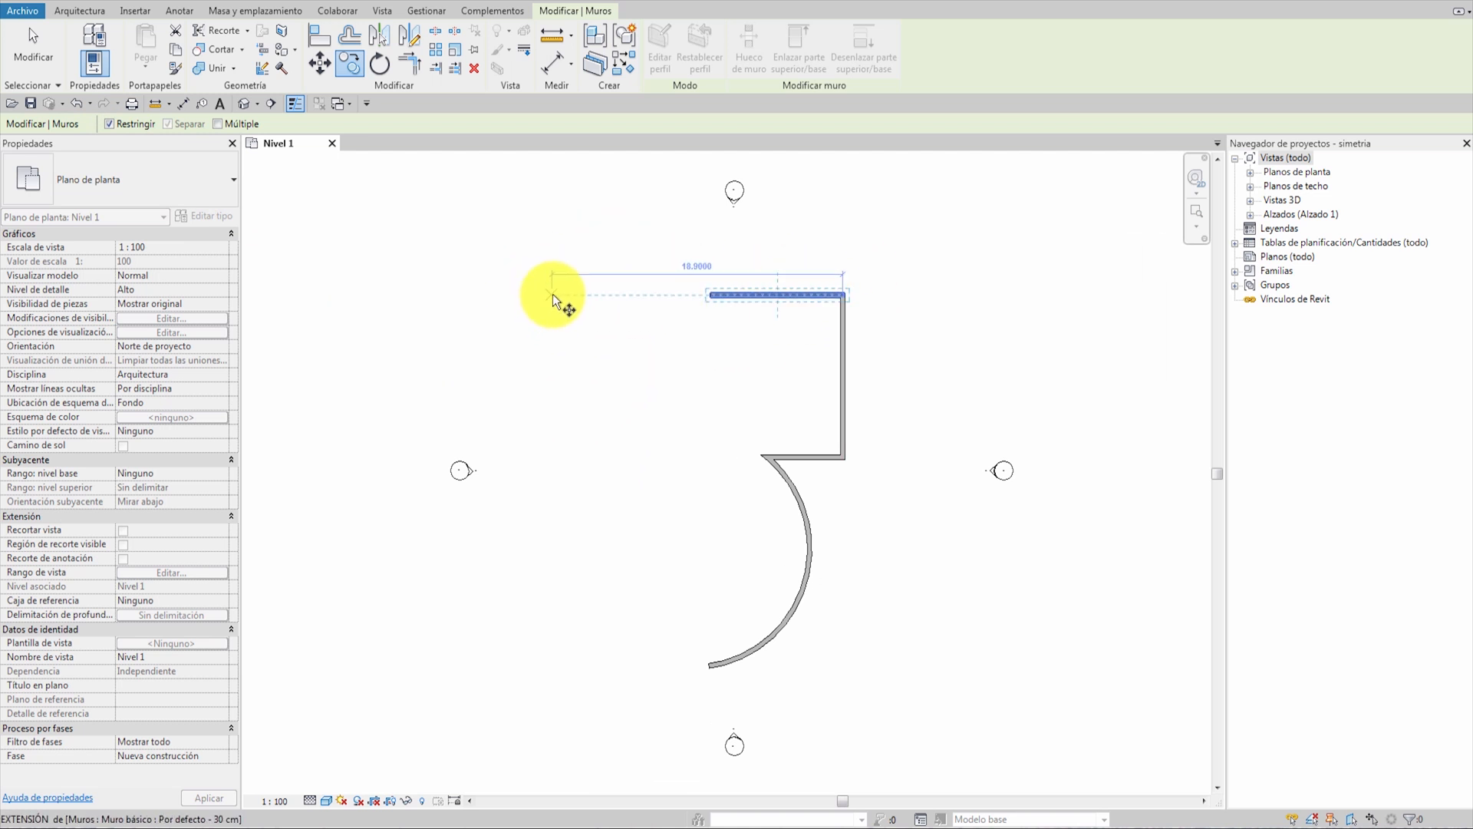
click(553, 296)
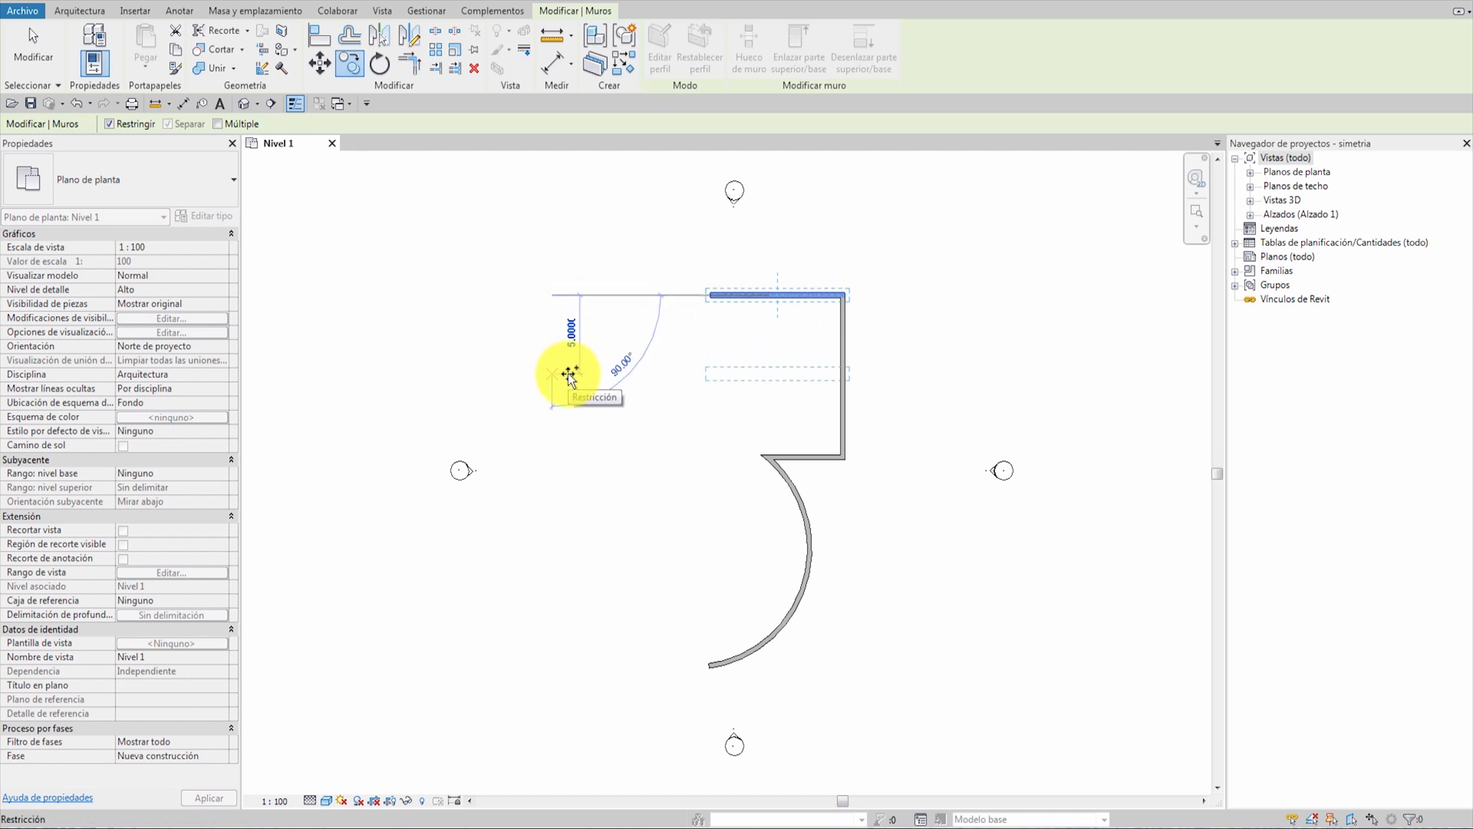
click(570, 375)
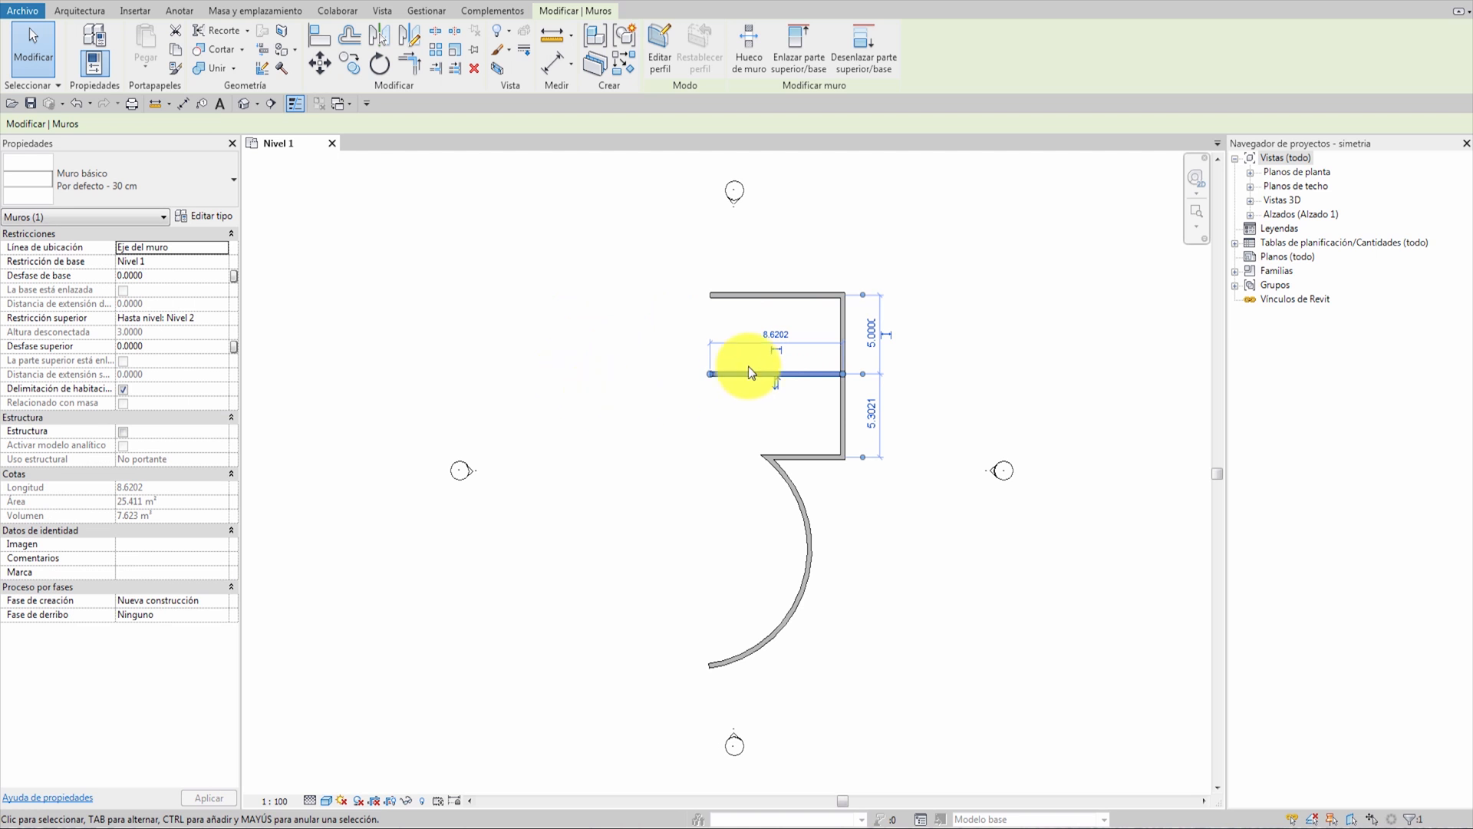
click(665, 316)
Copy the joined top wall 2 m straight up with the Copy tool, keeping Restringir enabled.
drag(782, 270, 727, 320)
click(349, 64)
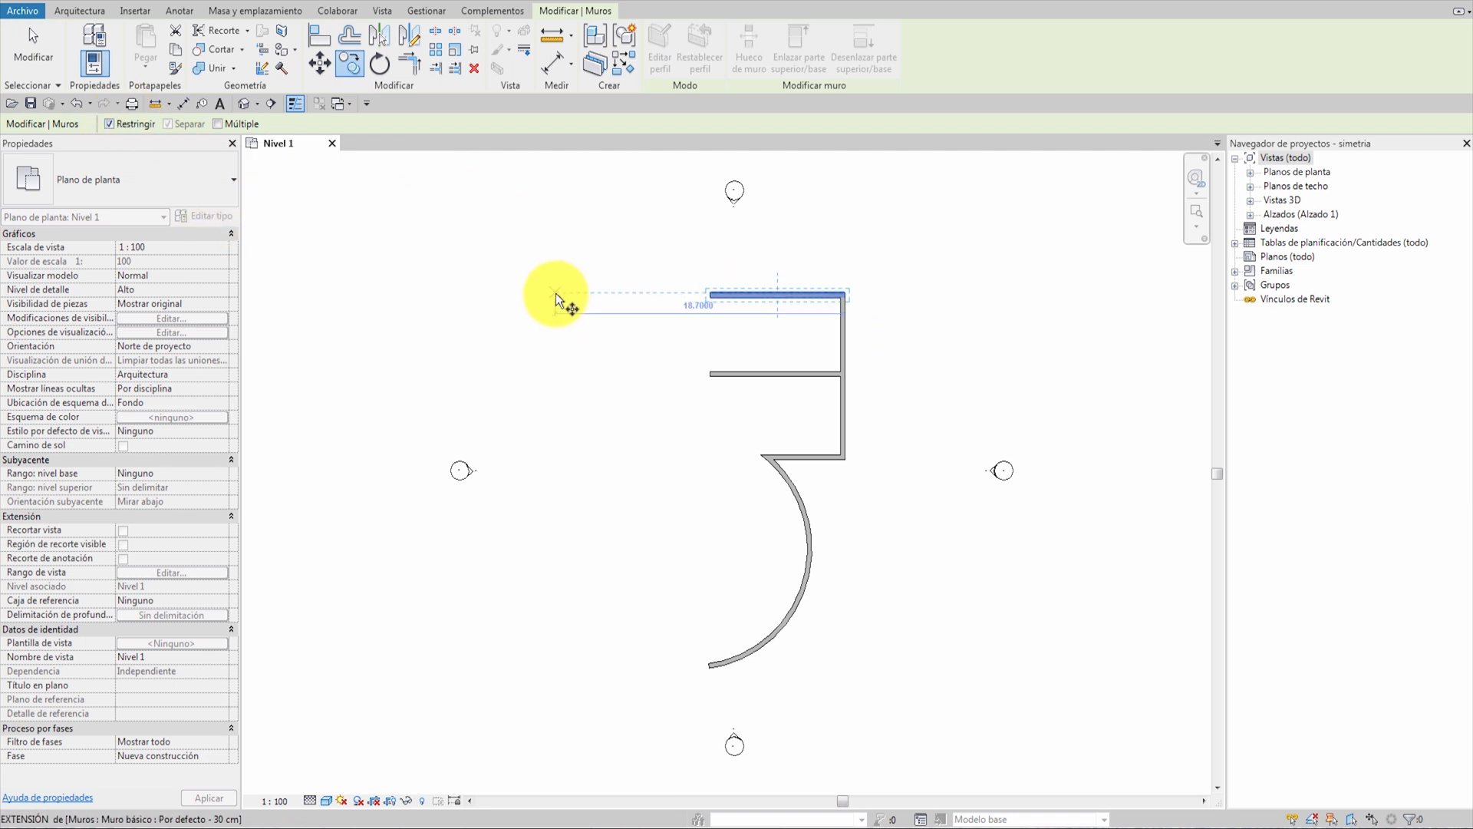
click(556, 293)
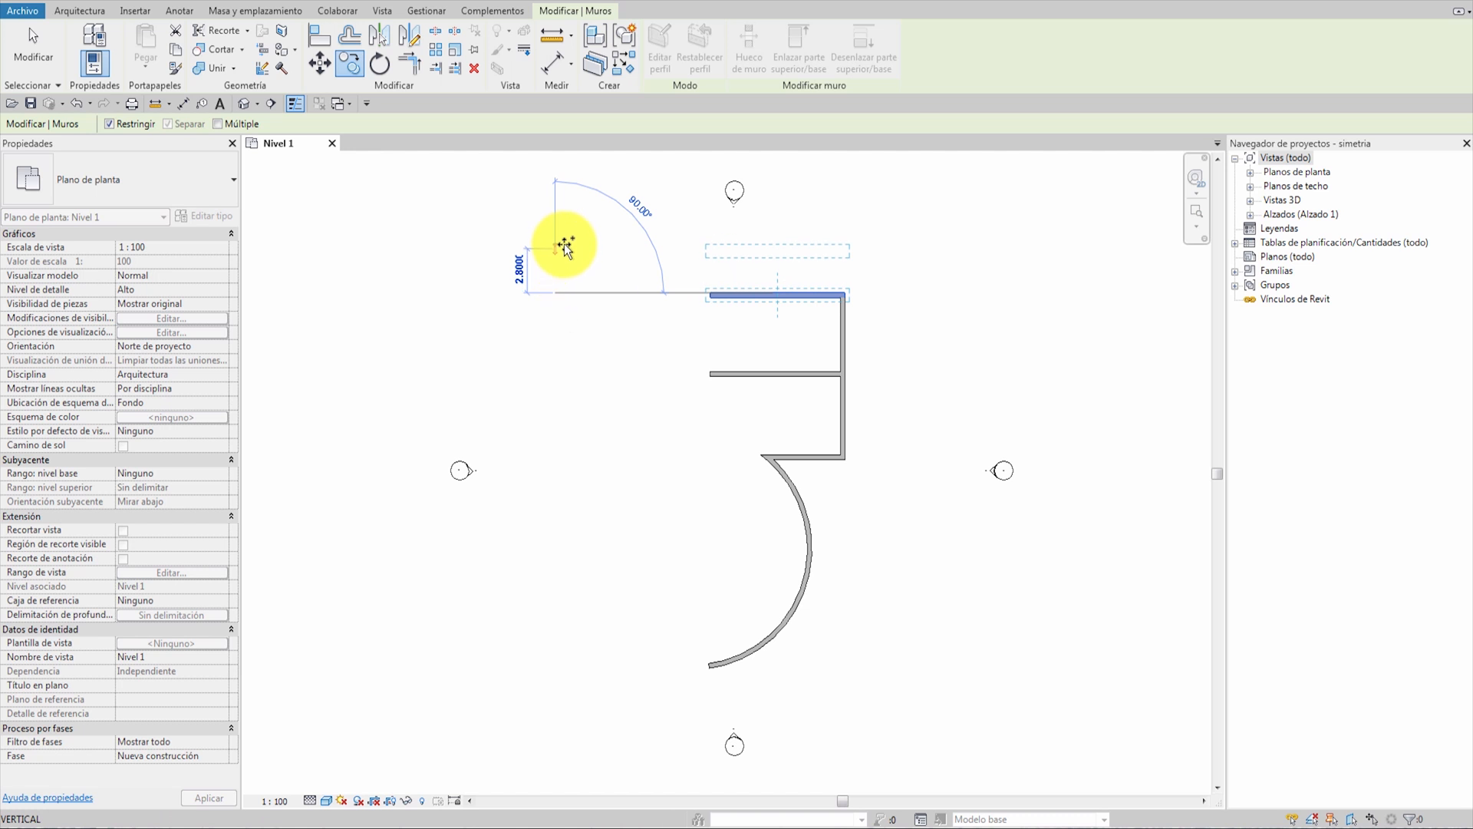
text(2)
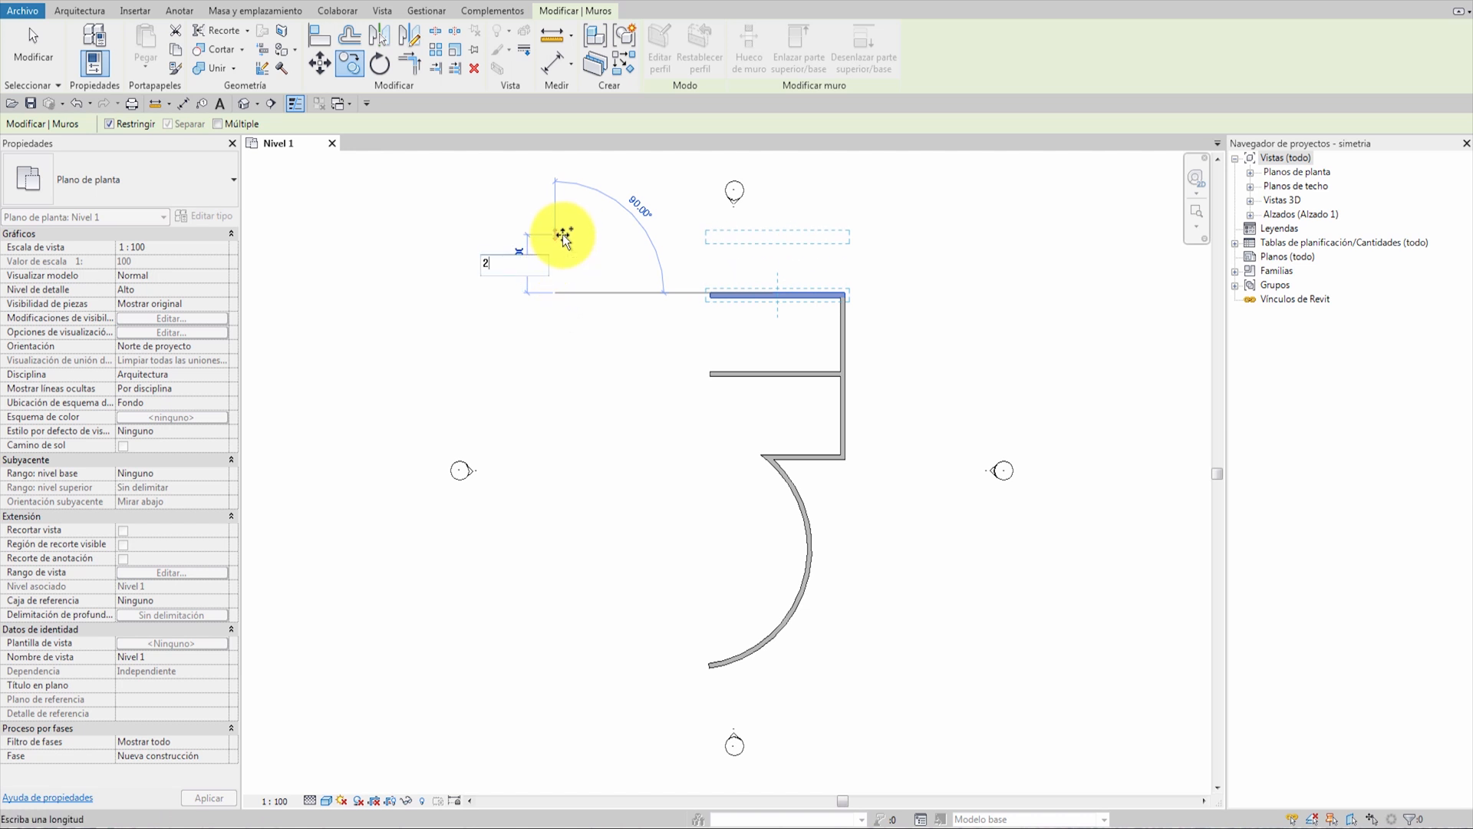
key(Return)
click(898, 268)
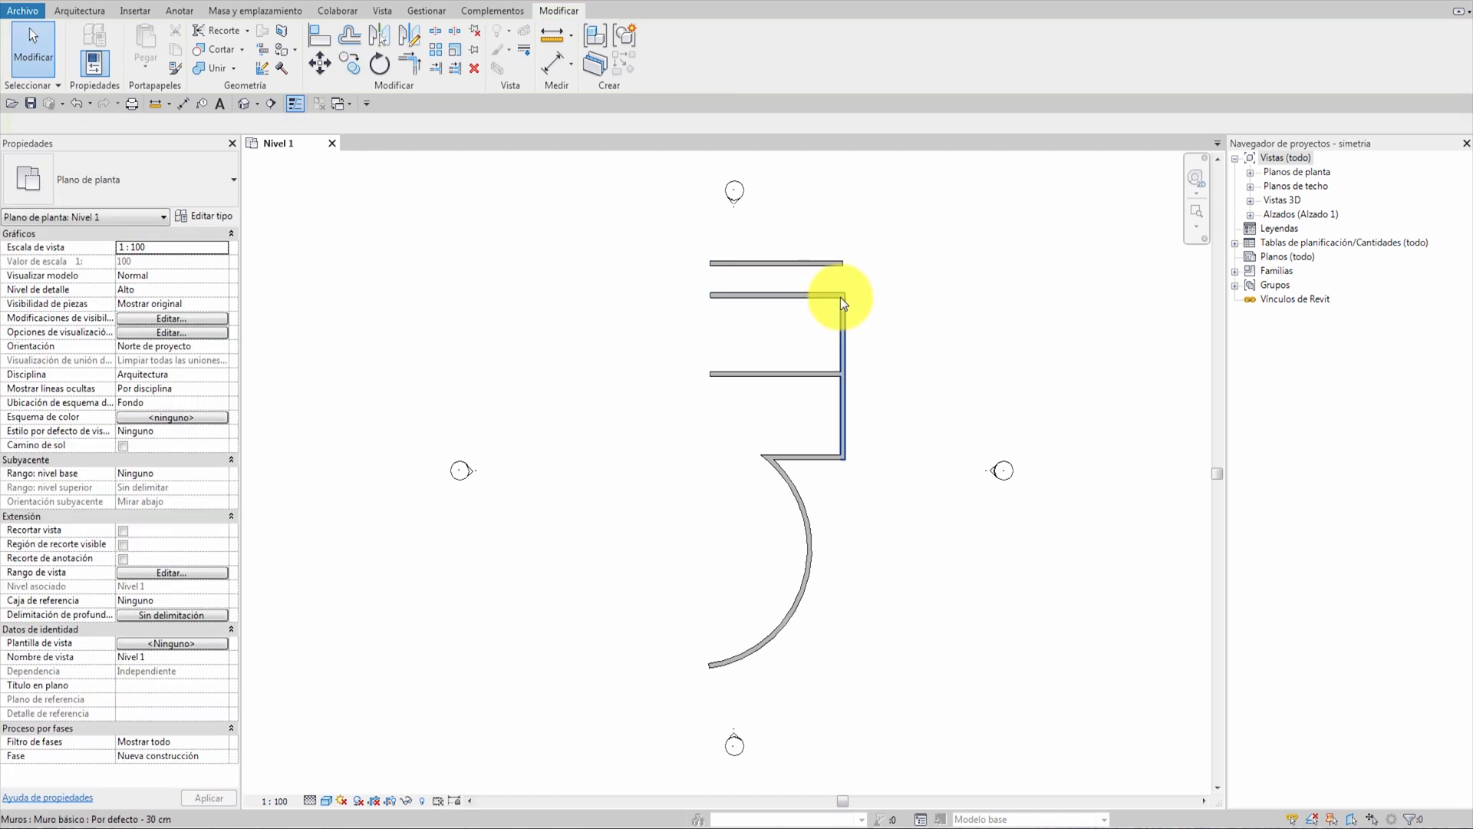
Copy the uppermost free-standing wall 40 m diagonally down and to the left, with Restringir disabled.
click(795, 265)
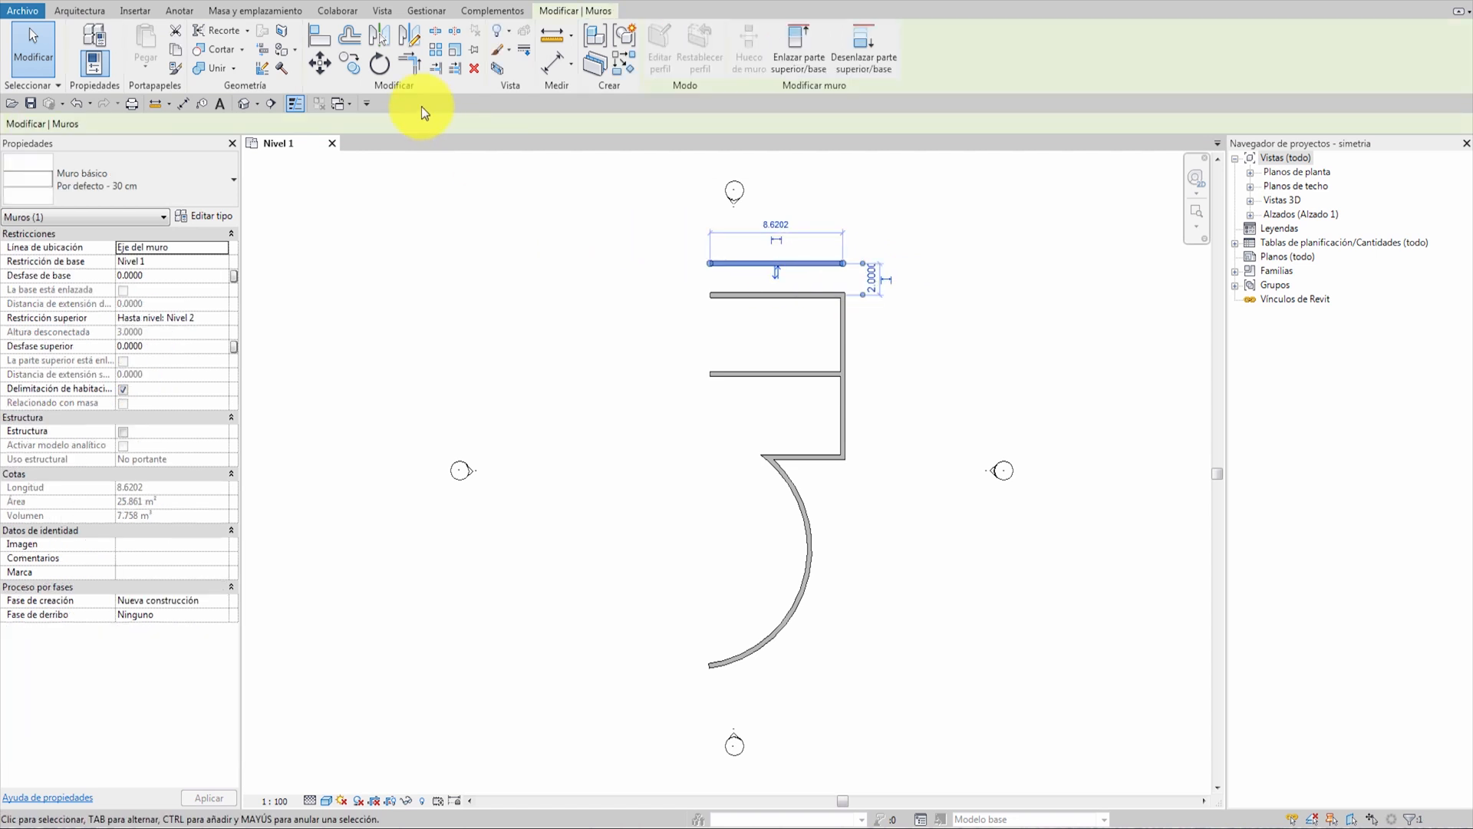
click(357, 62)
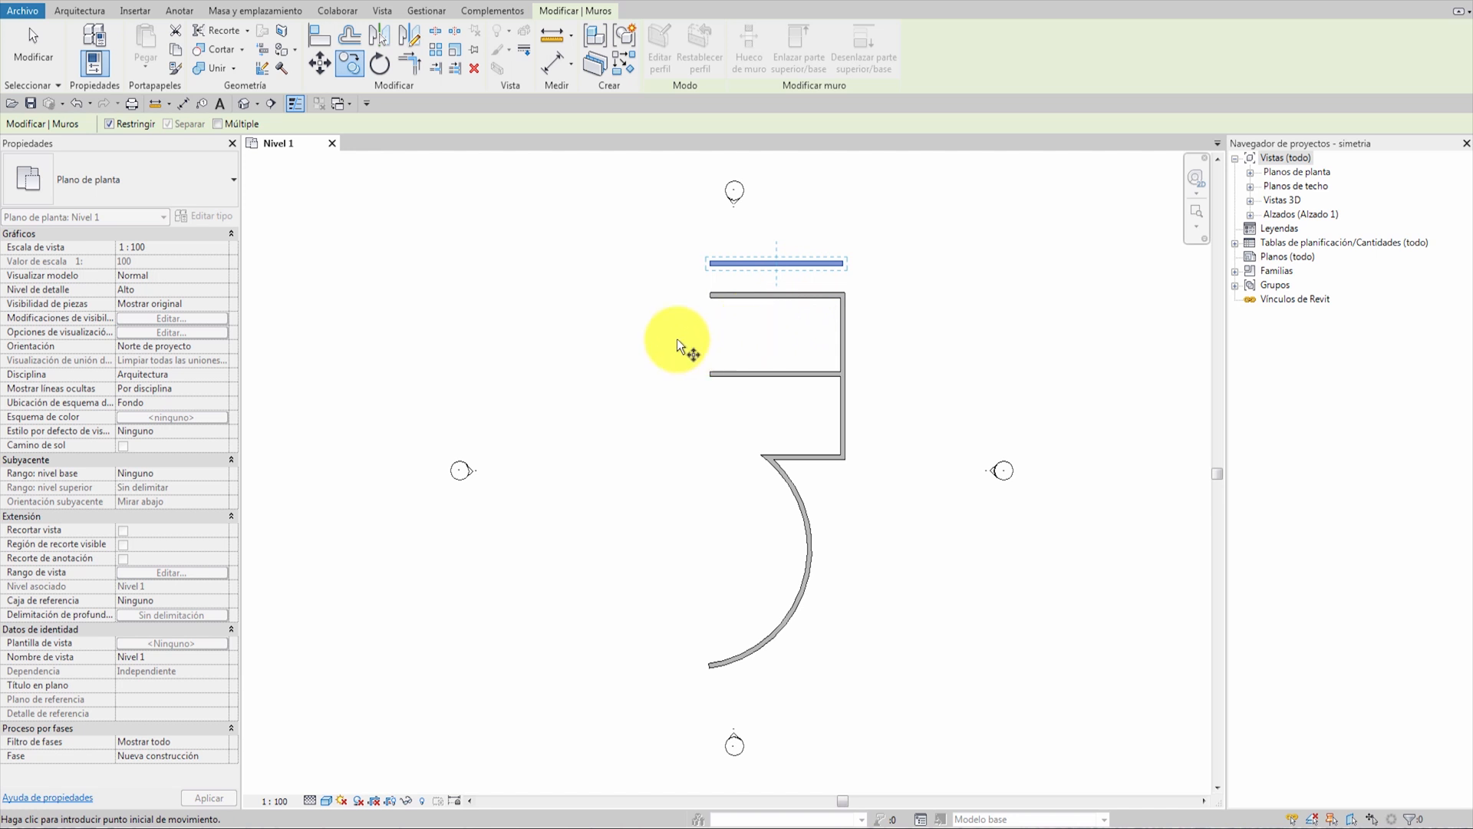
click(109, 124)
click(654, 292)
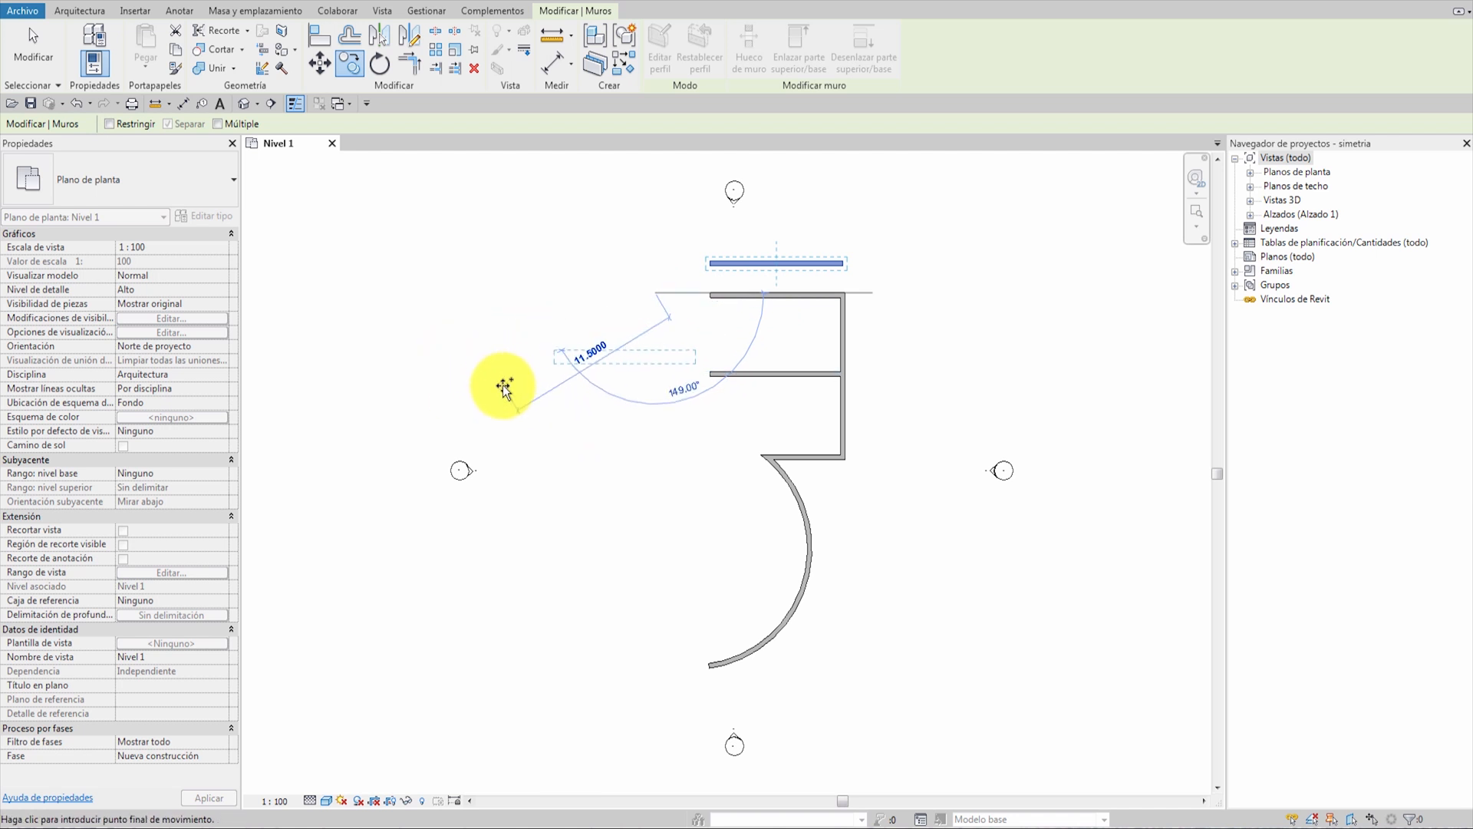
text(40)
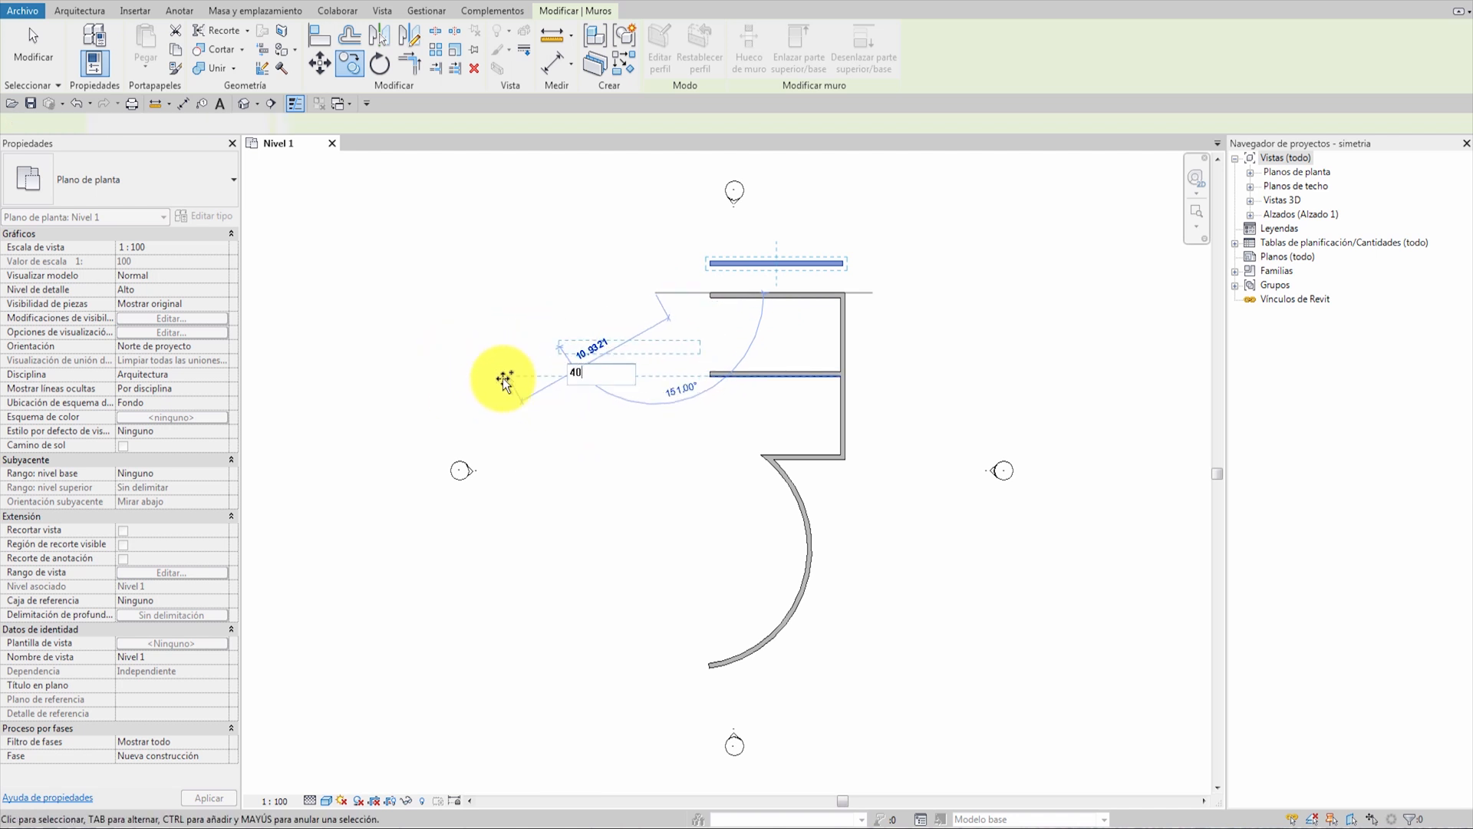
key(Return)
key(Escape)
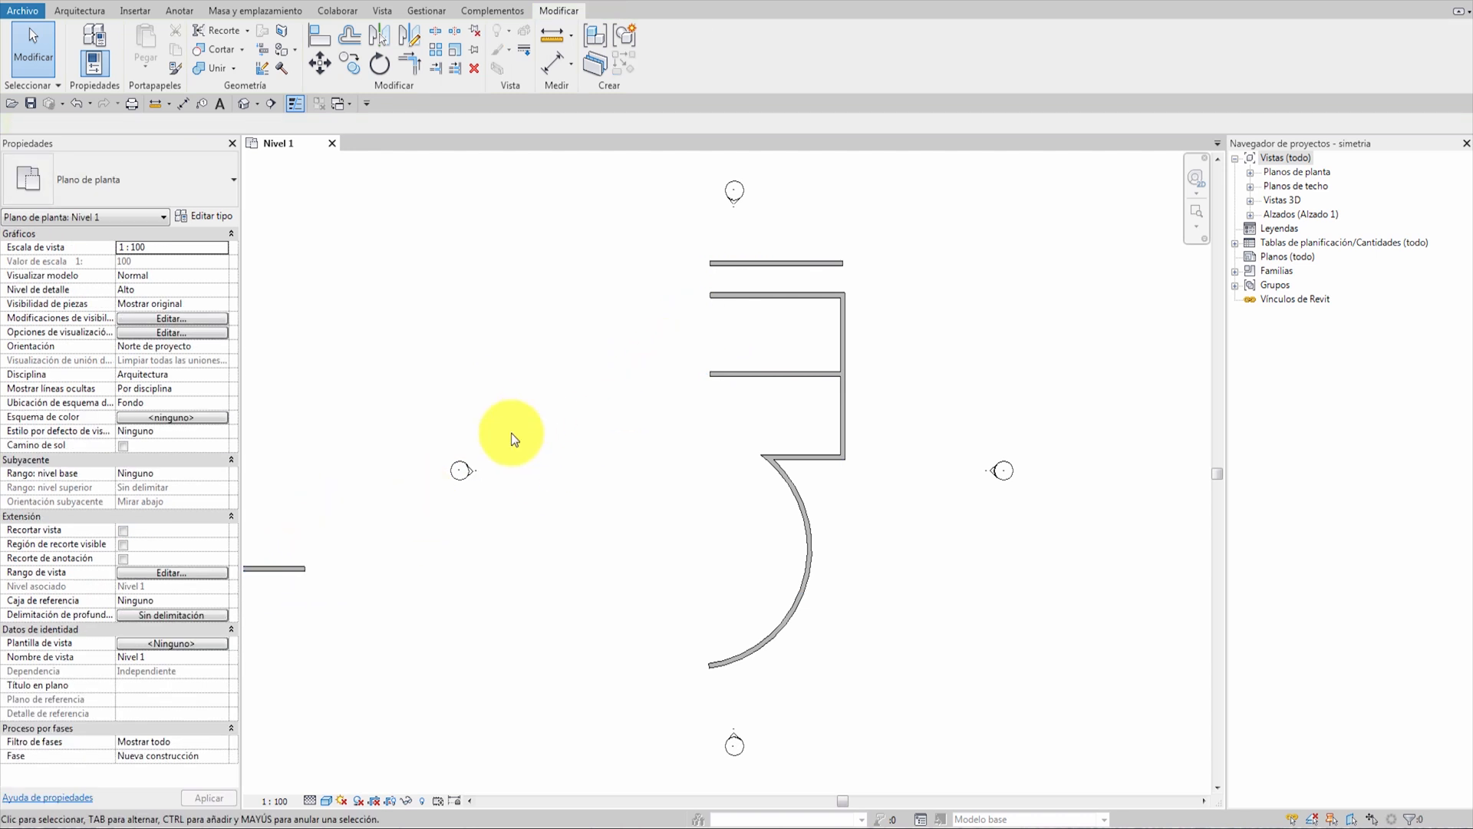
Create three successive copies of the top wall straight down at 2 m intervals, using the Copy tool with Múltiple enabled.
click(752, 296)
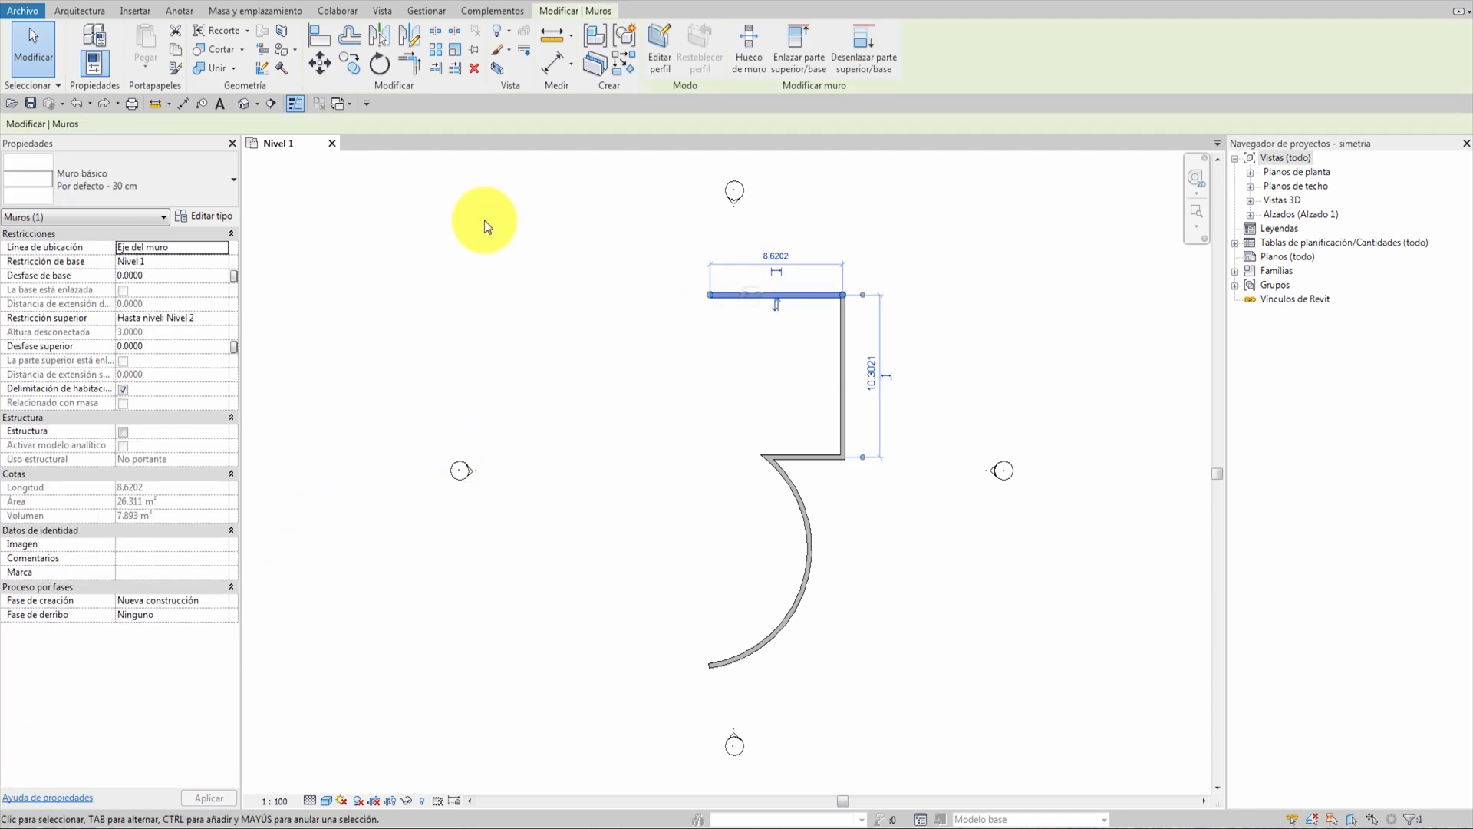
click(349, 64)
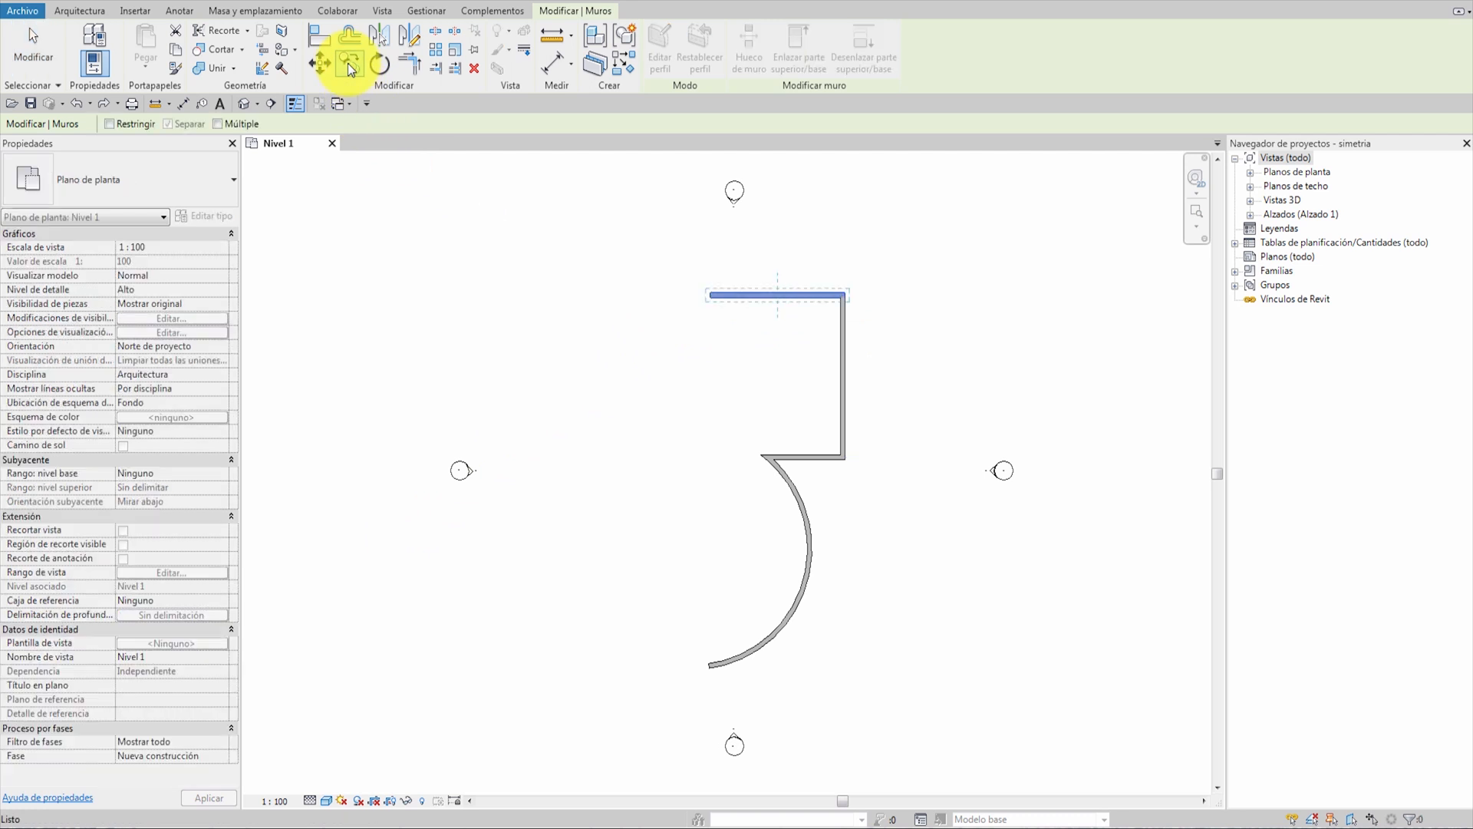
click(218, 125)
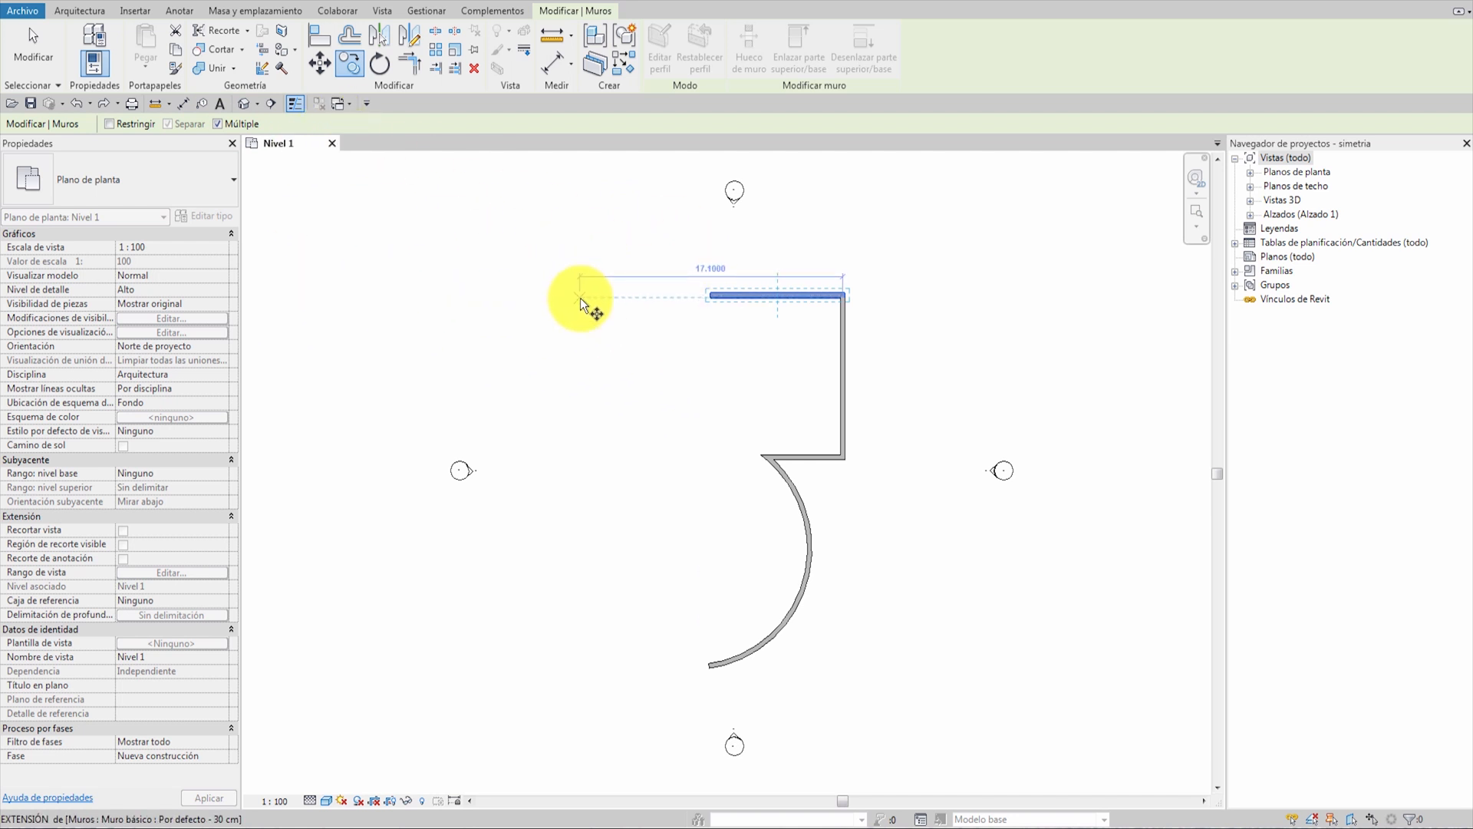
click(580, 298)
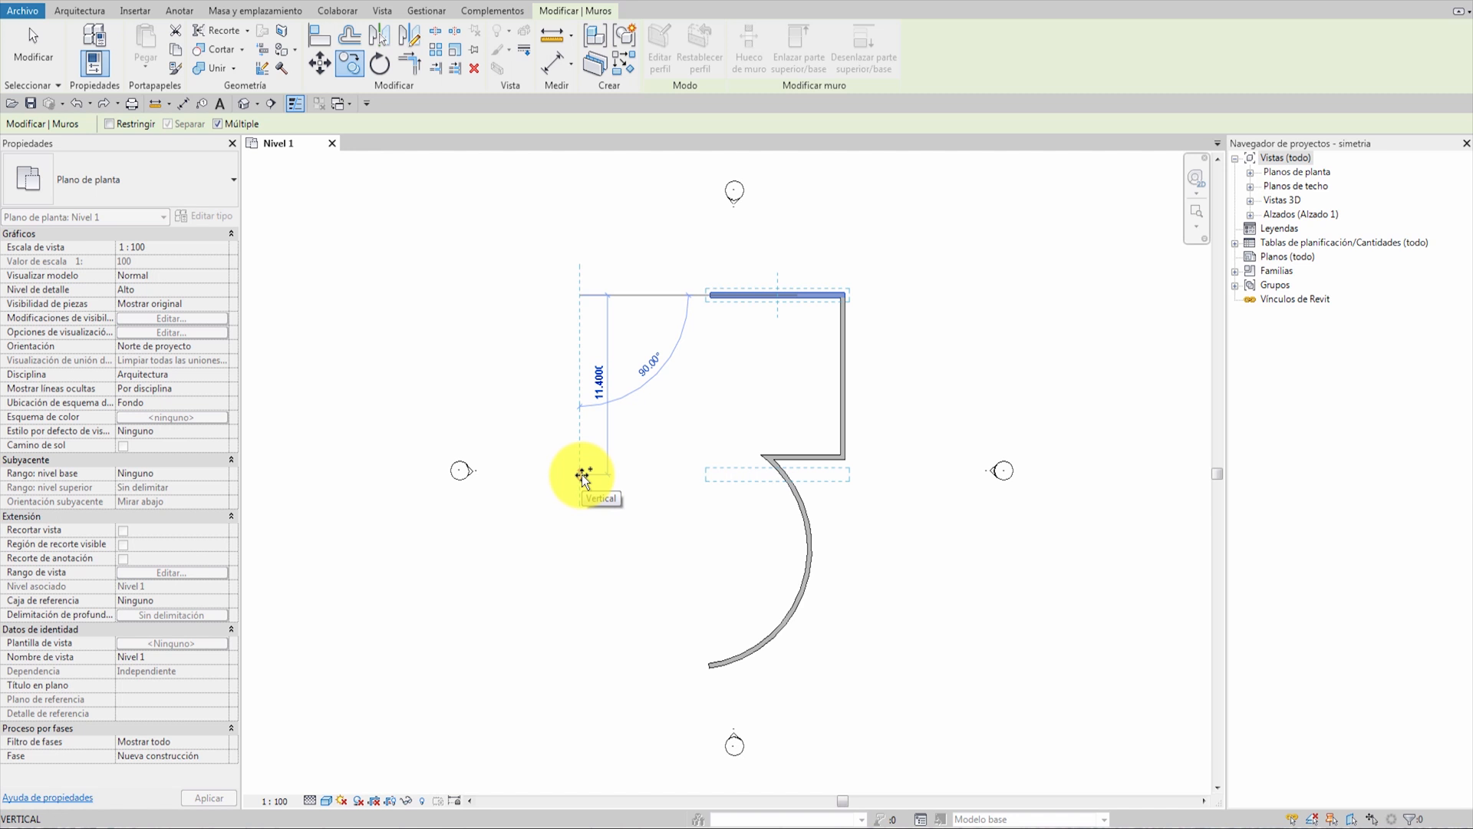
text(2)
key(Return)
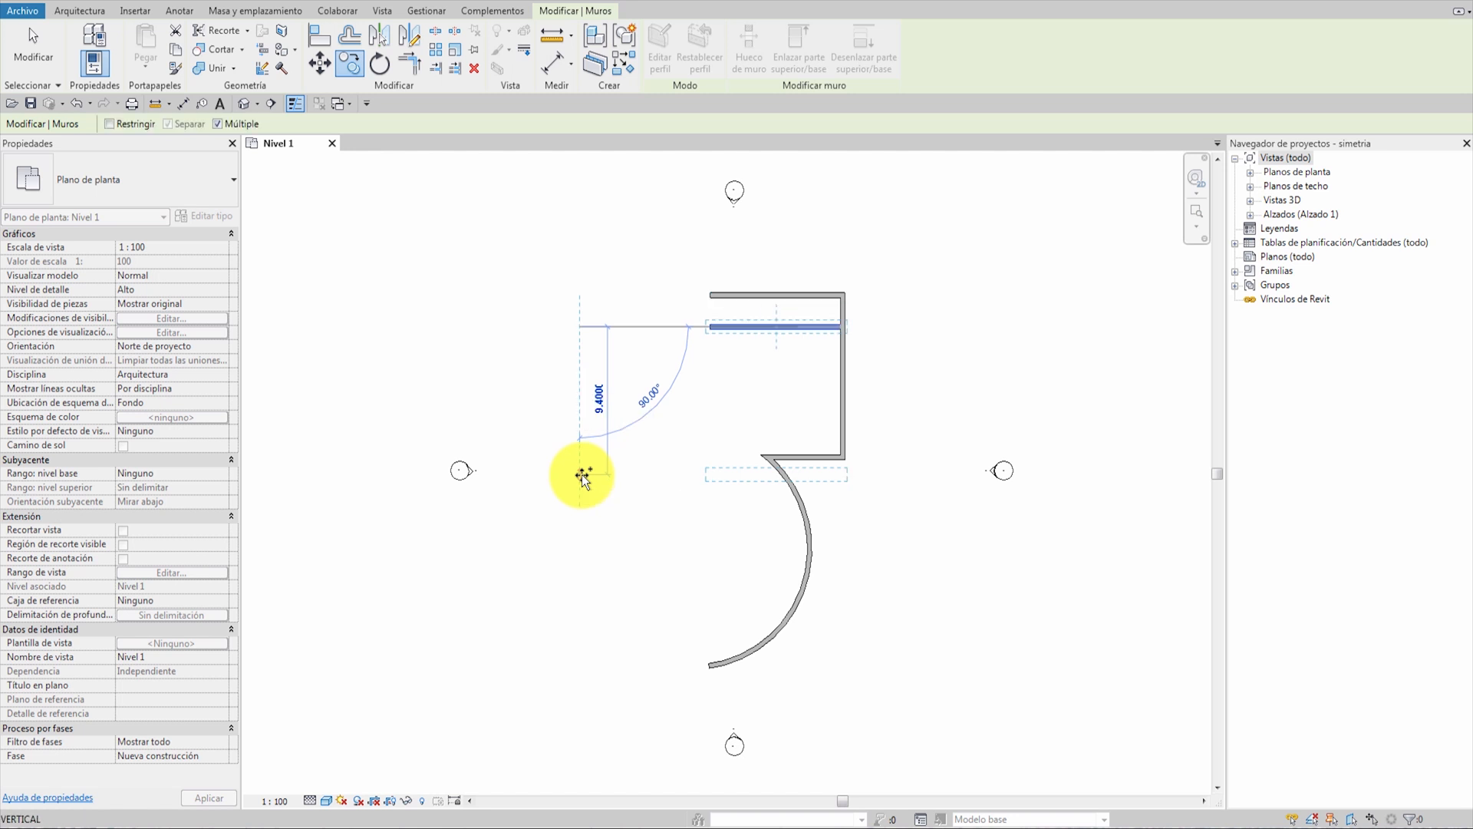
text(2)
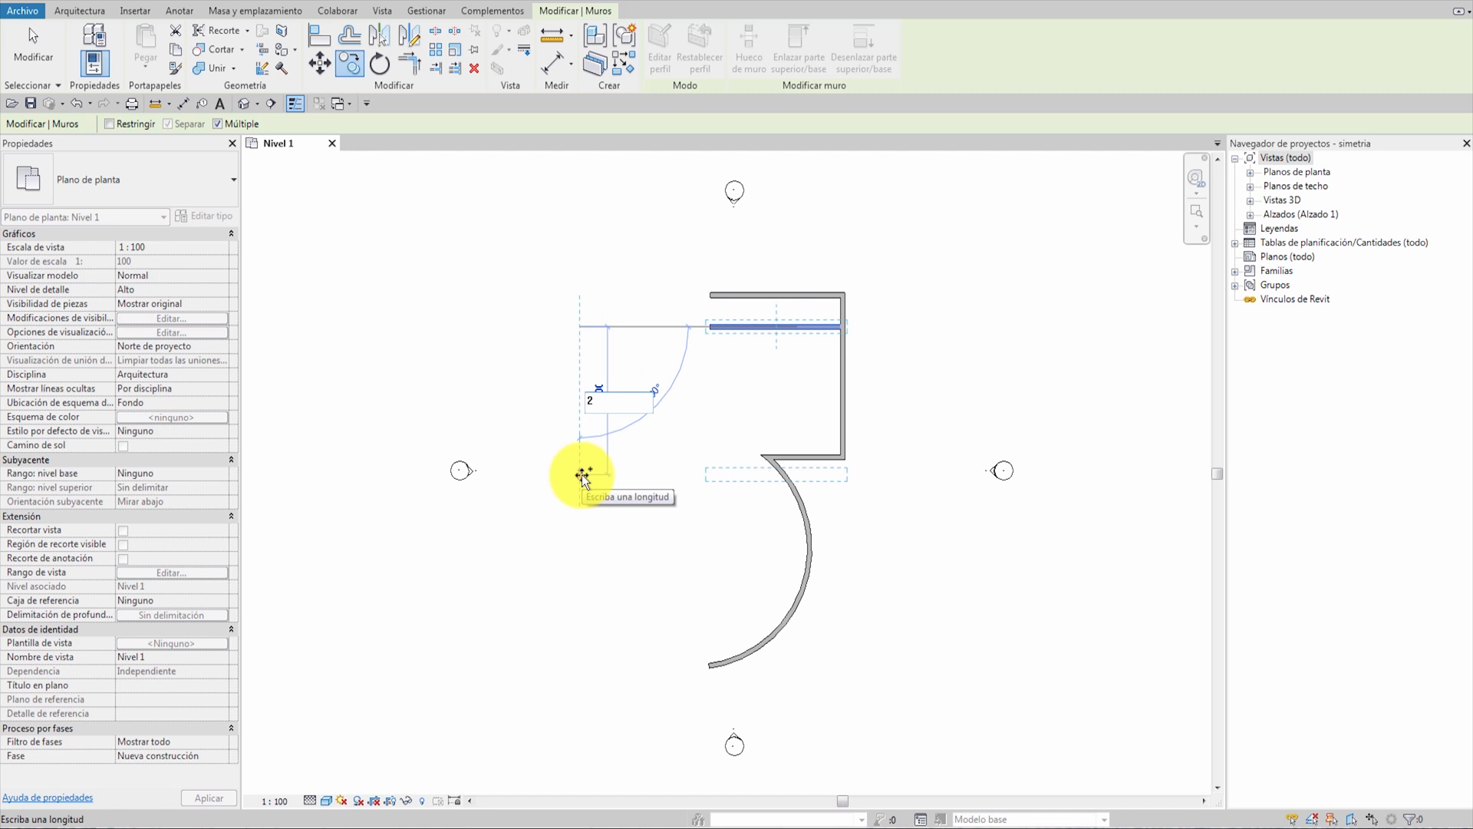
key(Return)
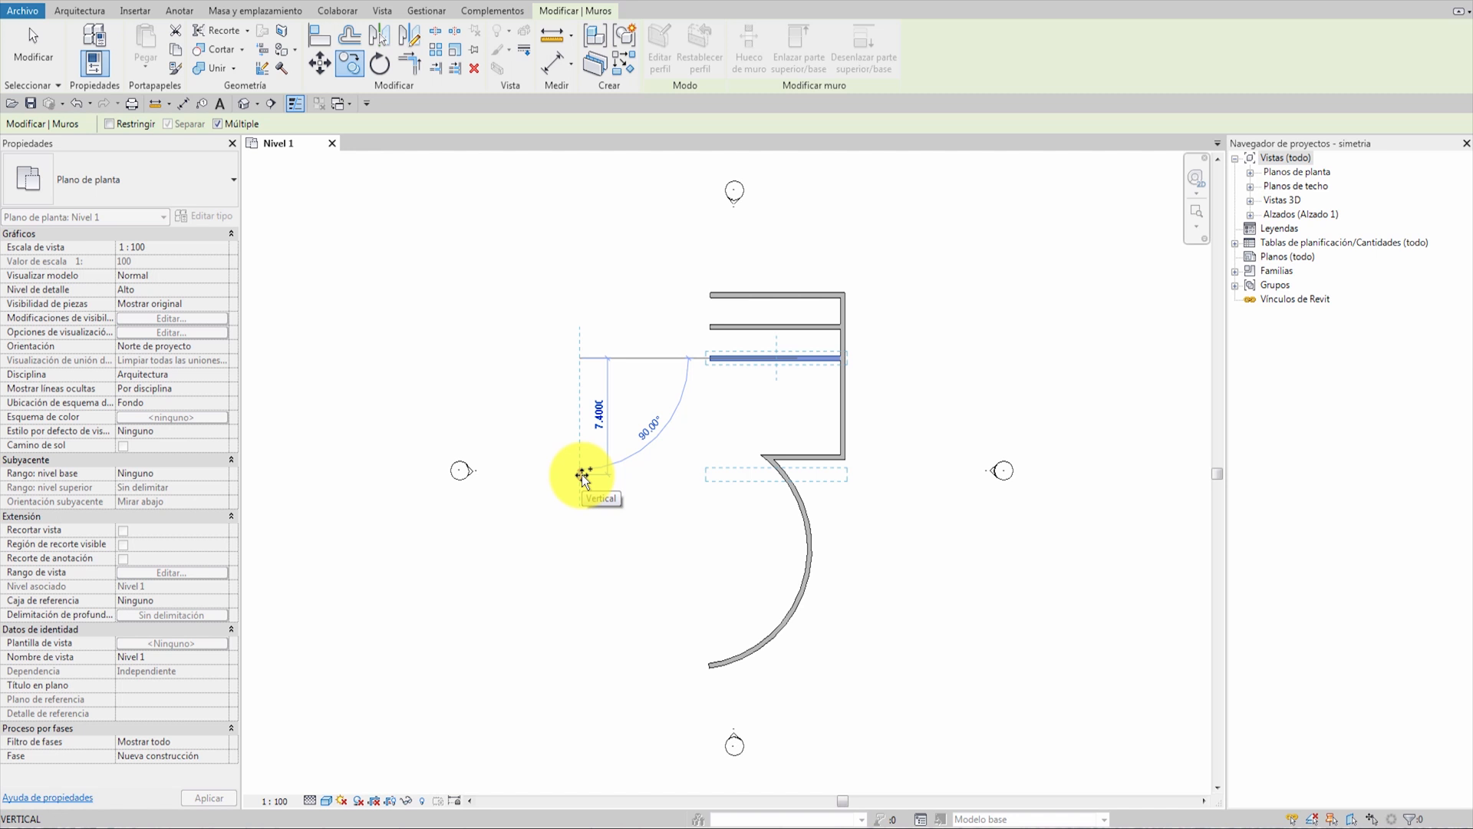
text(2)
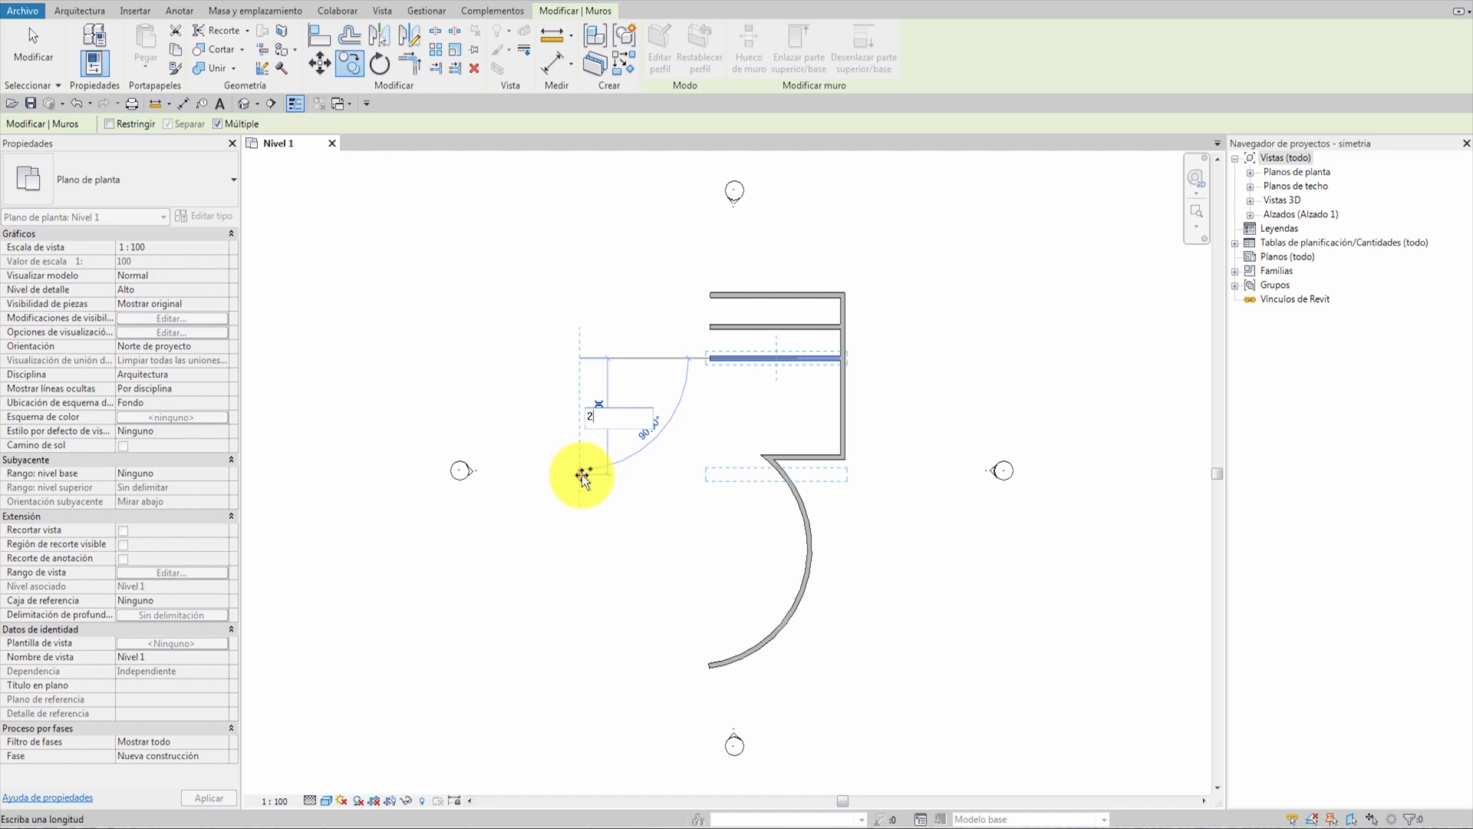
key(Return)
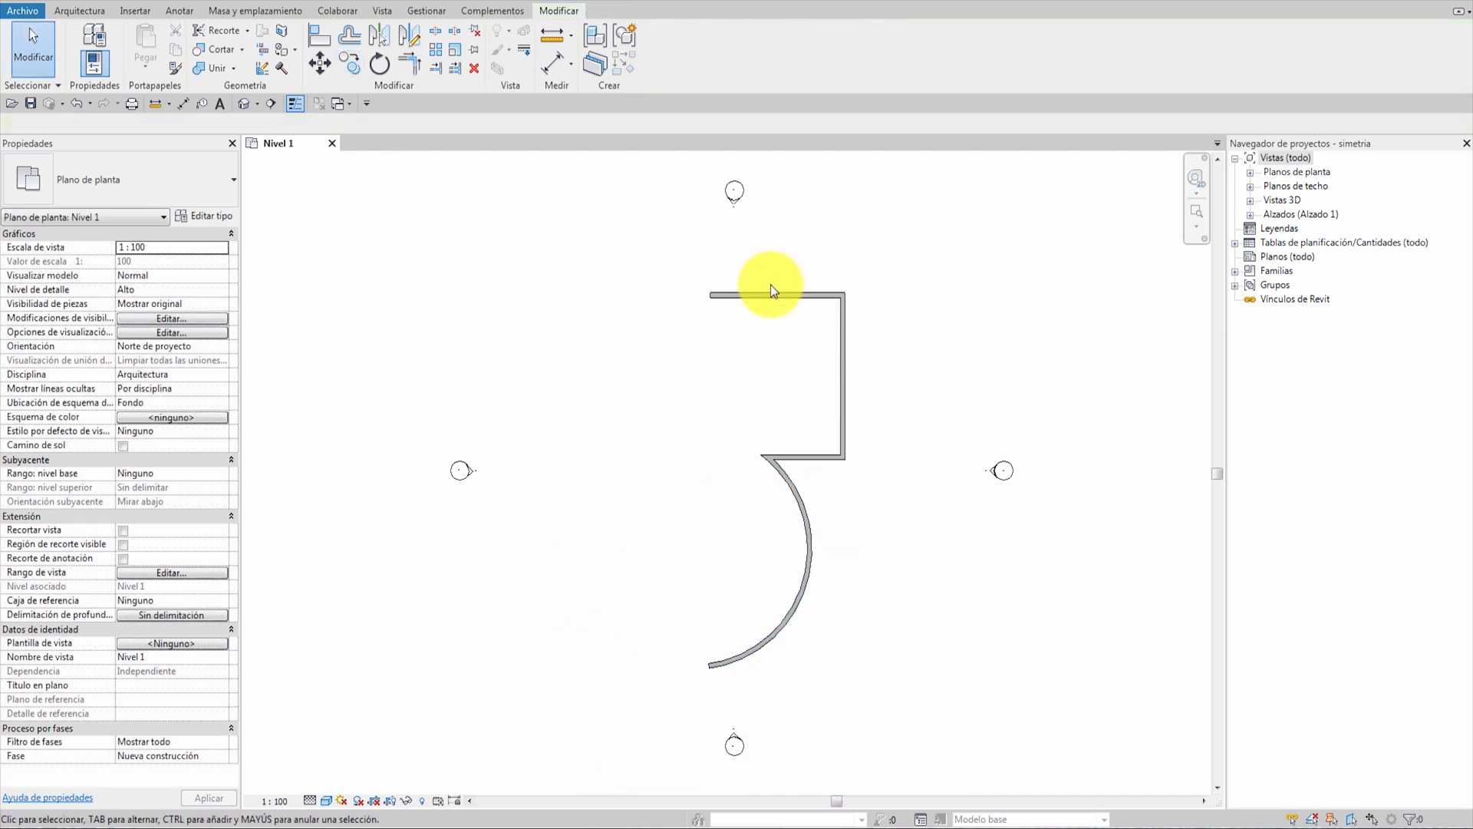
Copy the top wall 6 m straight down and from there 10 m straight up, with Múltiple enabled and Restringir disabled.
click(766, 295)
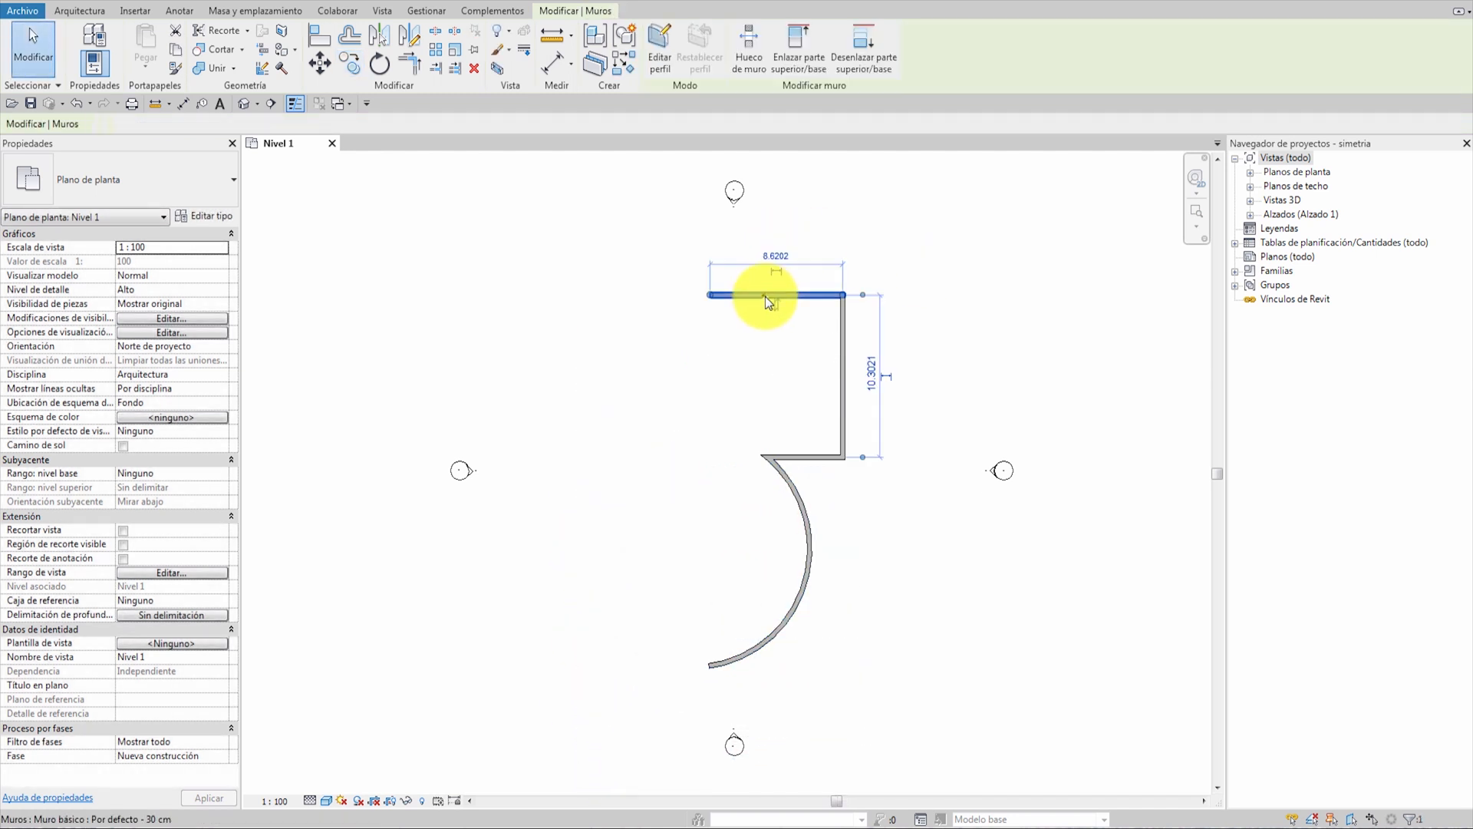
click(350, 63)
click(567, 295)
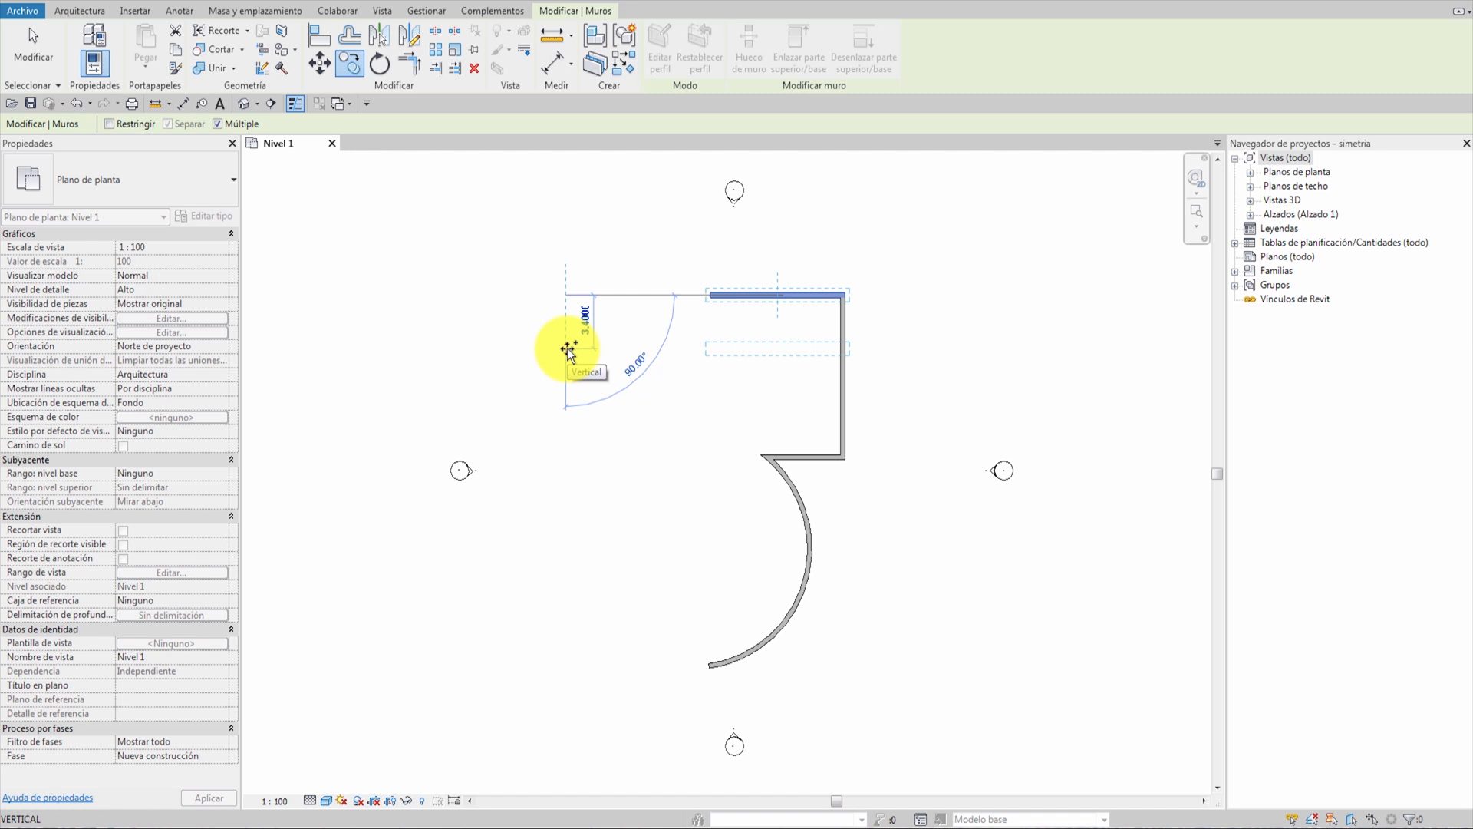
text(6)
key(Return)
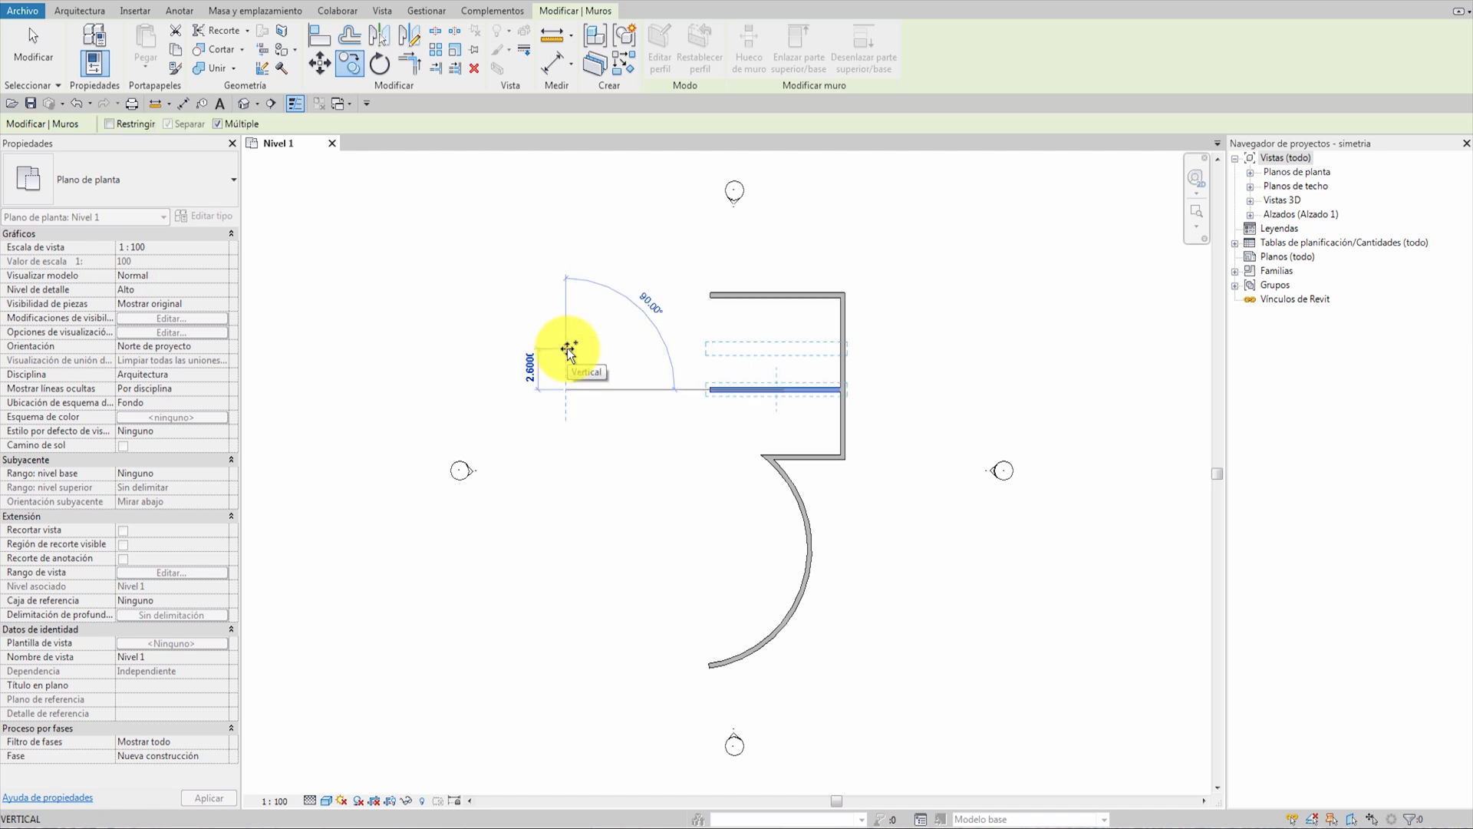
text(10)
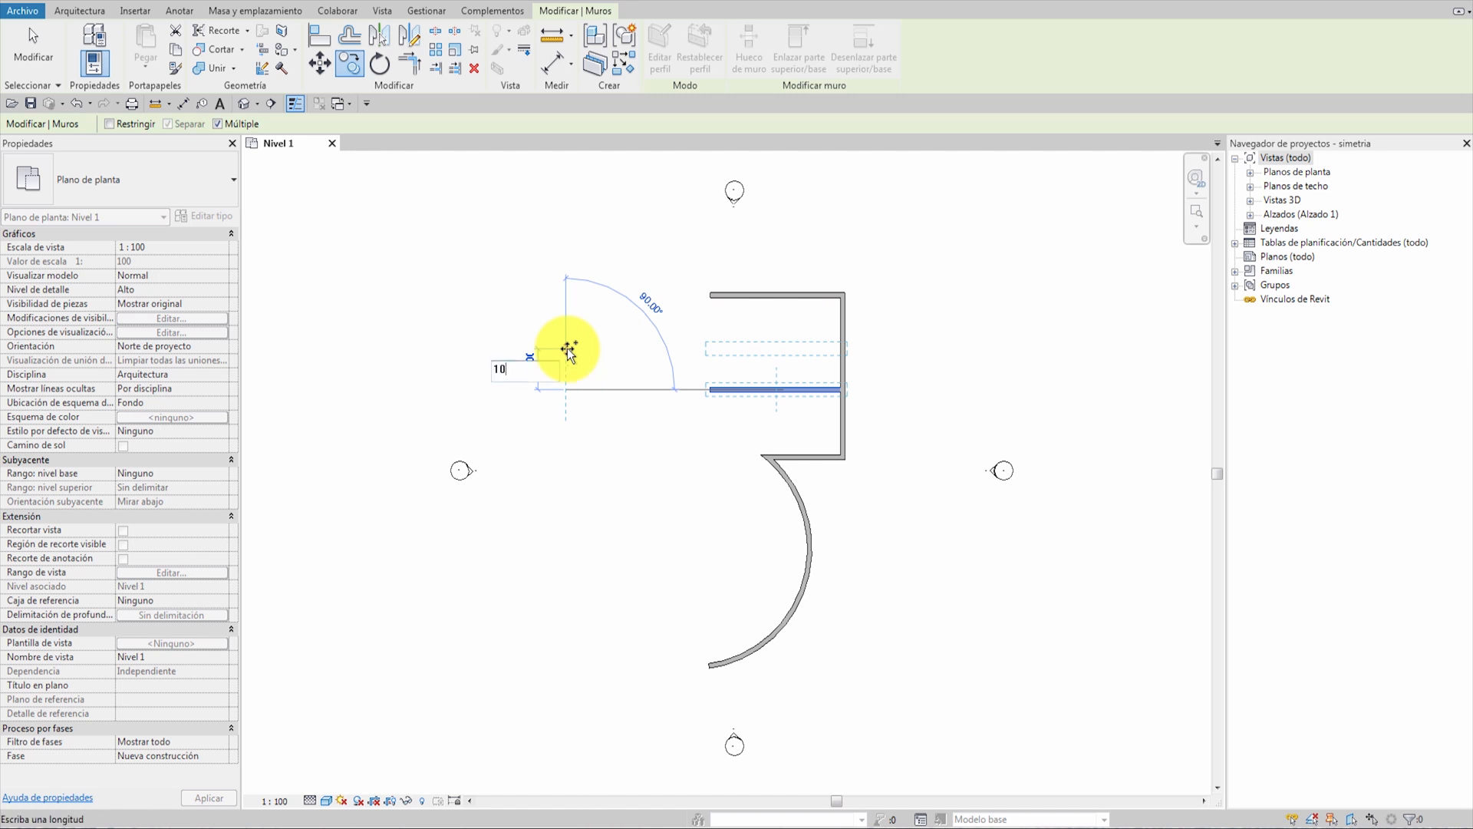
key(Return)
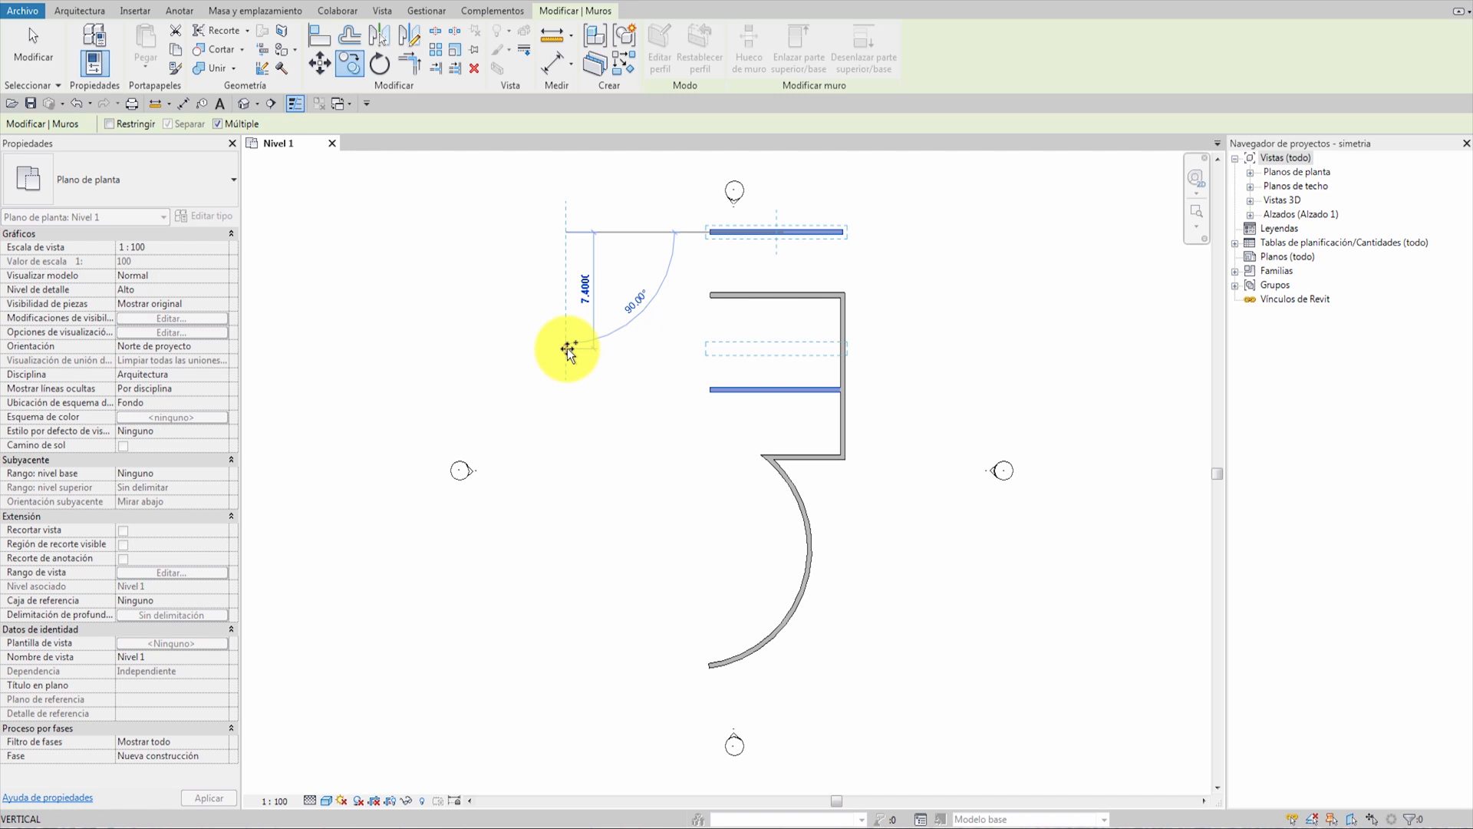
key(Escape)
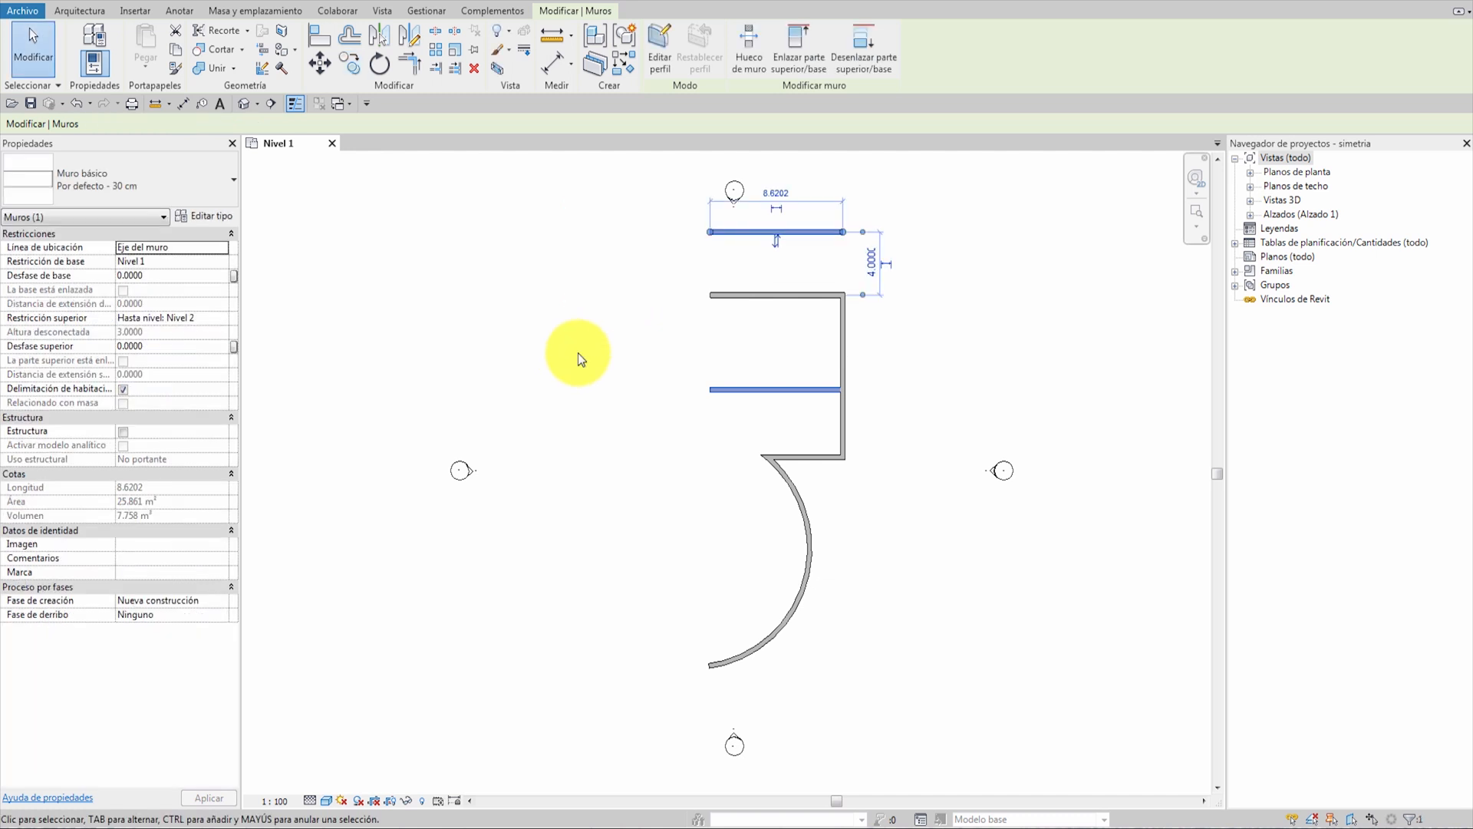
click(578, 353)
click(1058, 408)
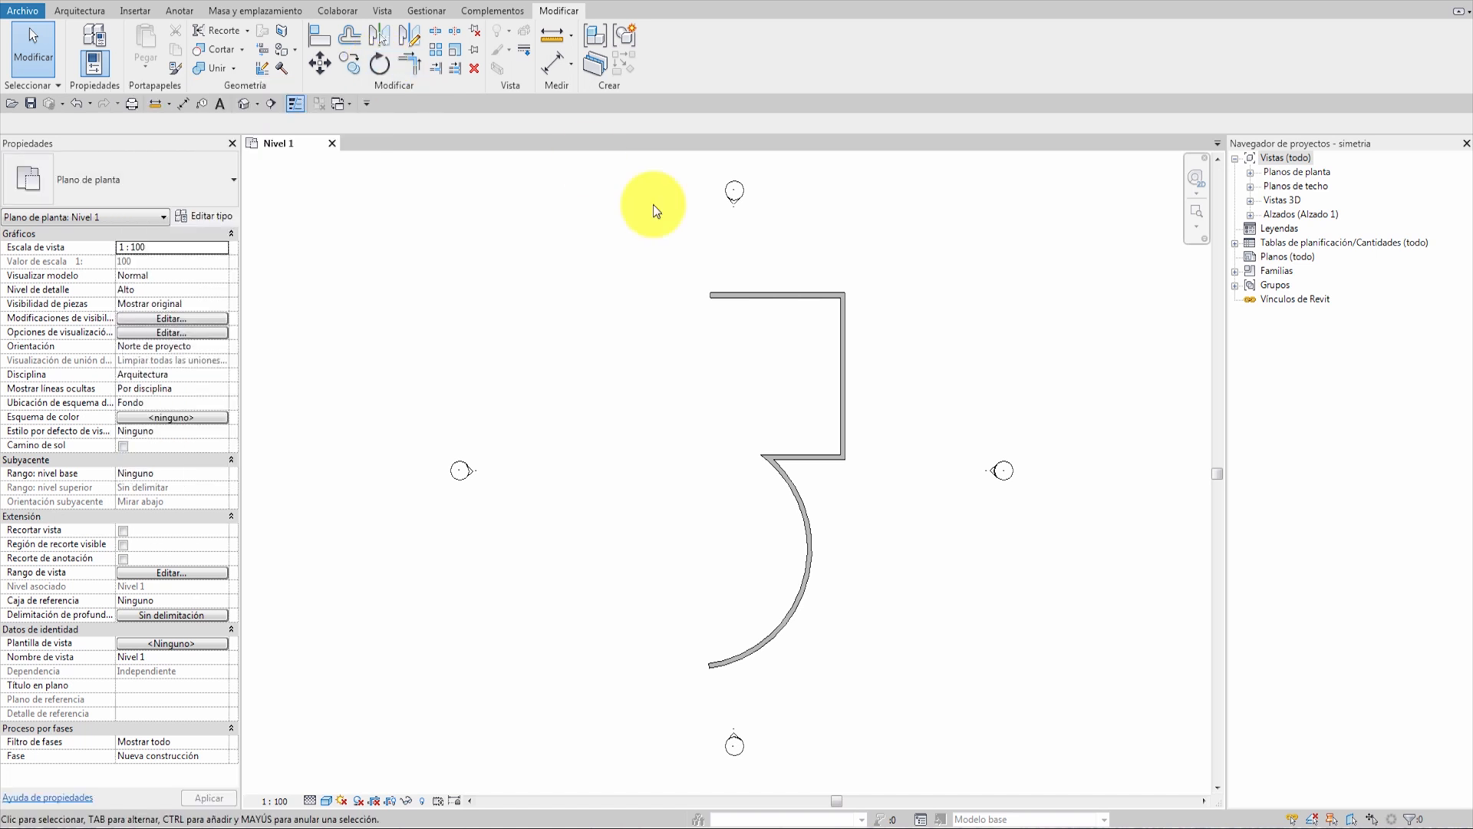
drag(872, 261, 749, 330)
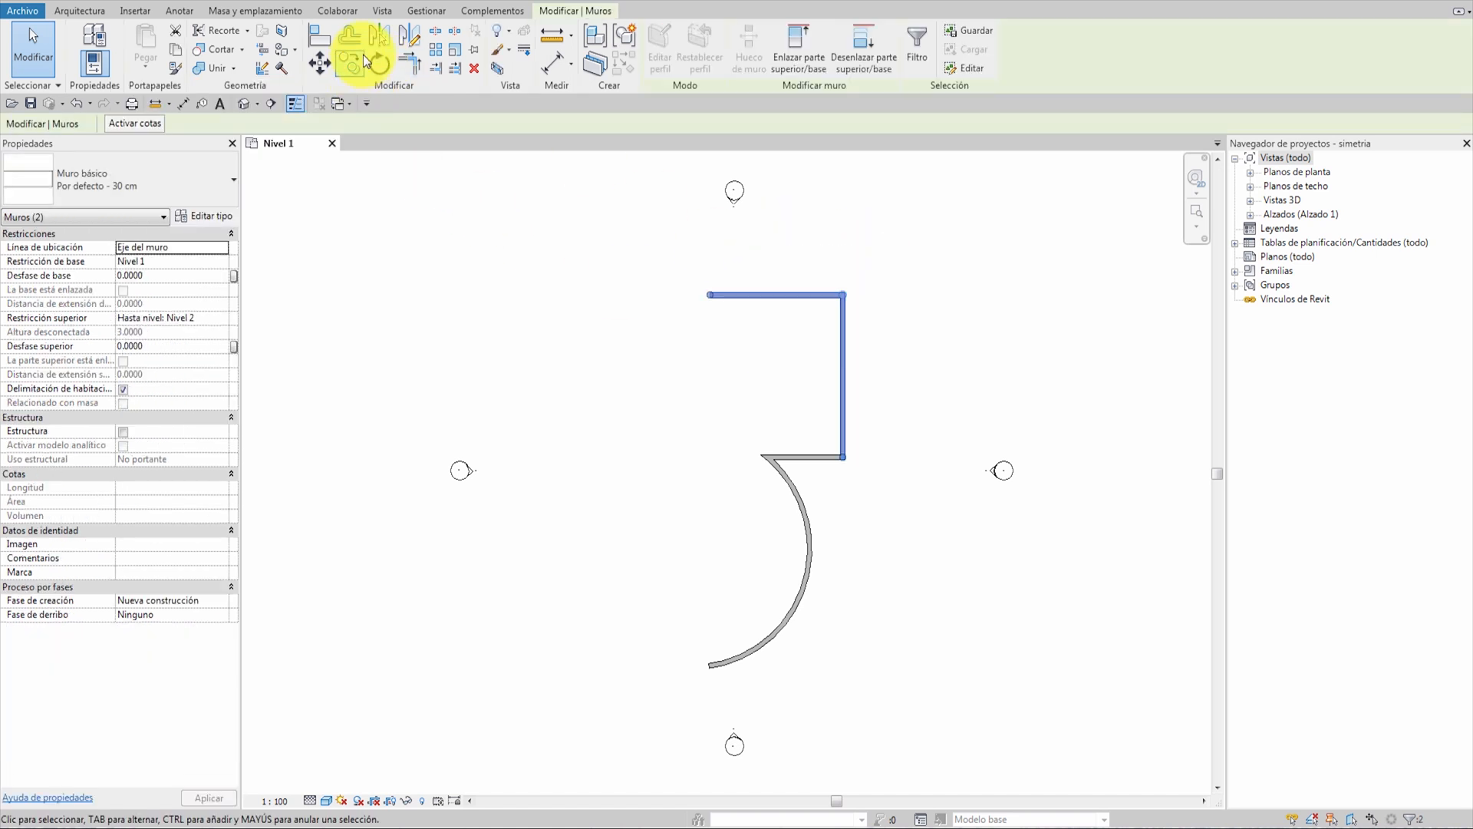
click(380, 64)
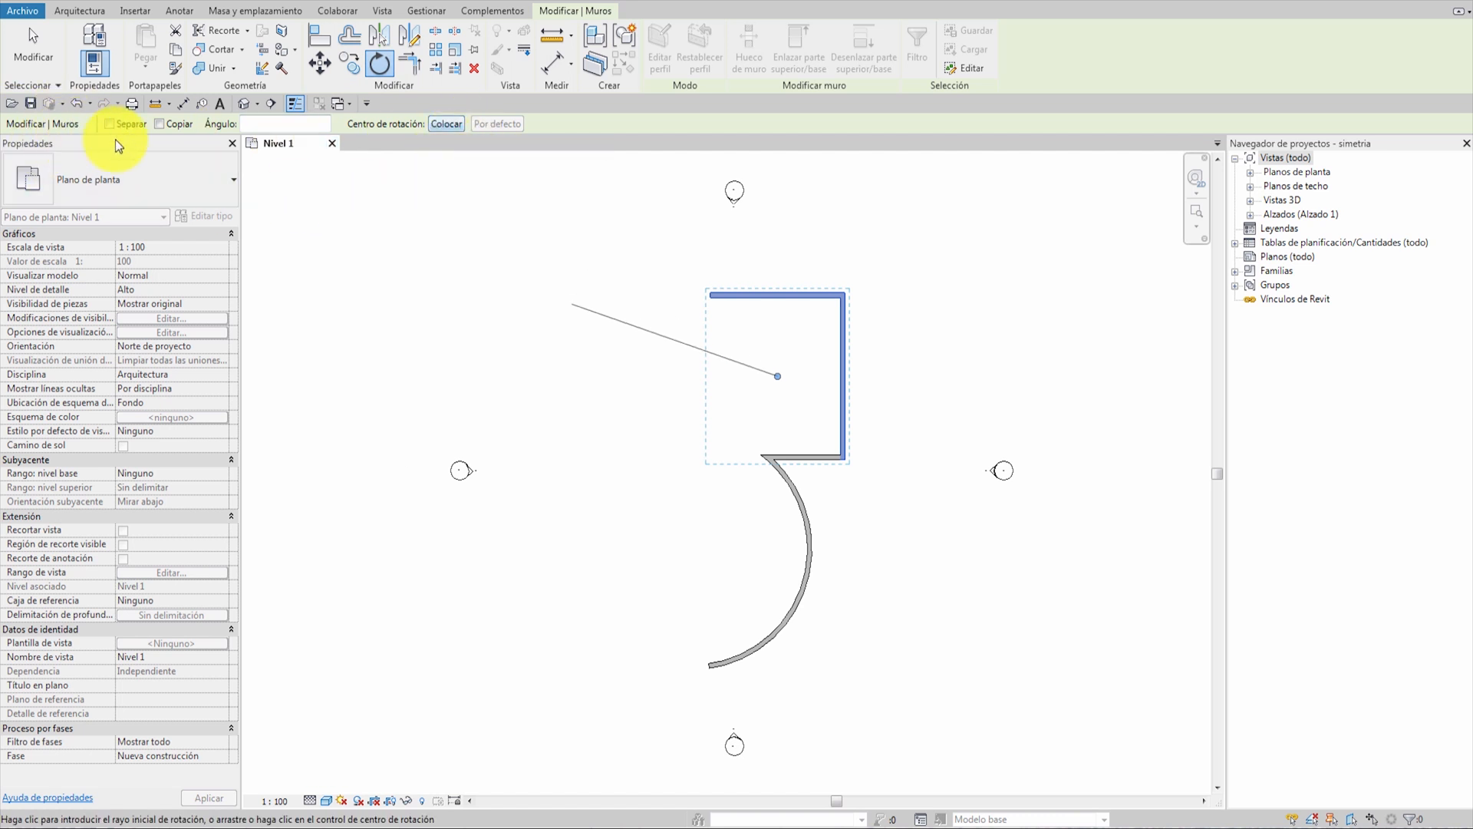
click(132, 125)
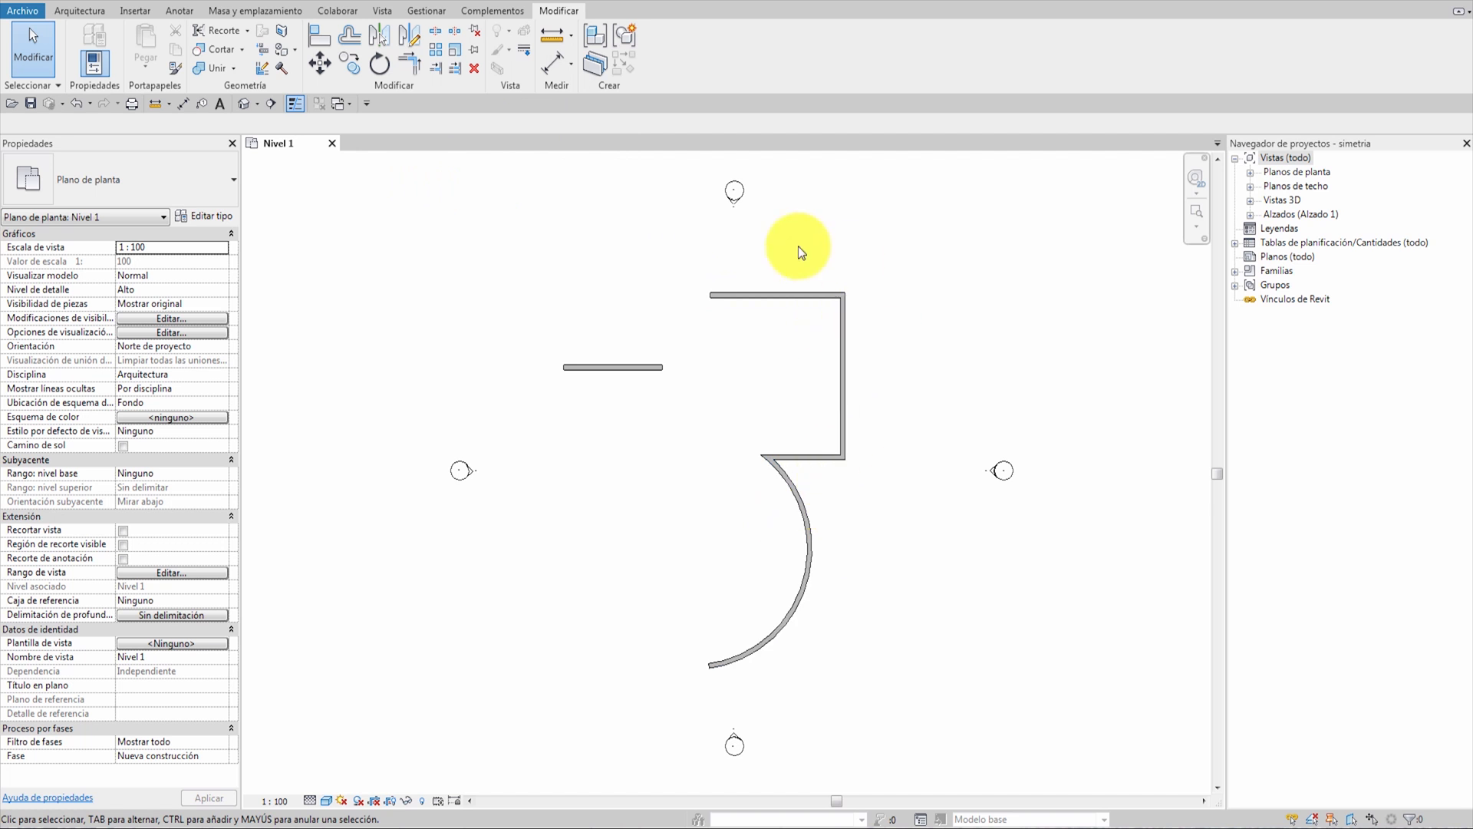
Rotate the free-standing horizontal wall 35° counterclockwise around its midpoint, starting from a vertical reference ray.
click(619, 365)
click(379, 63)
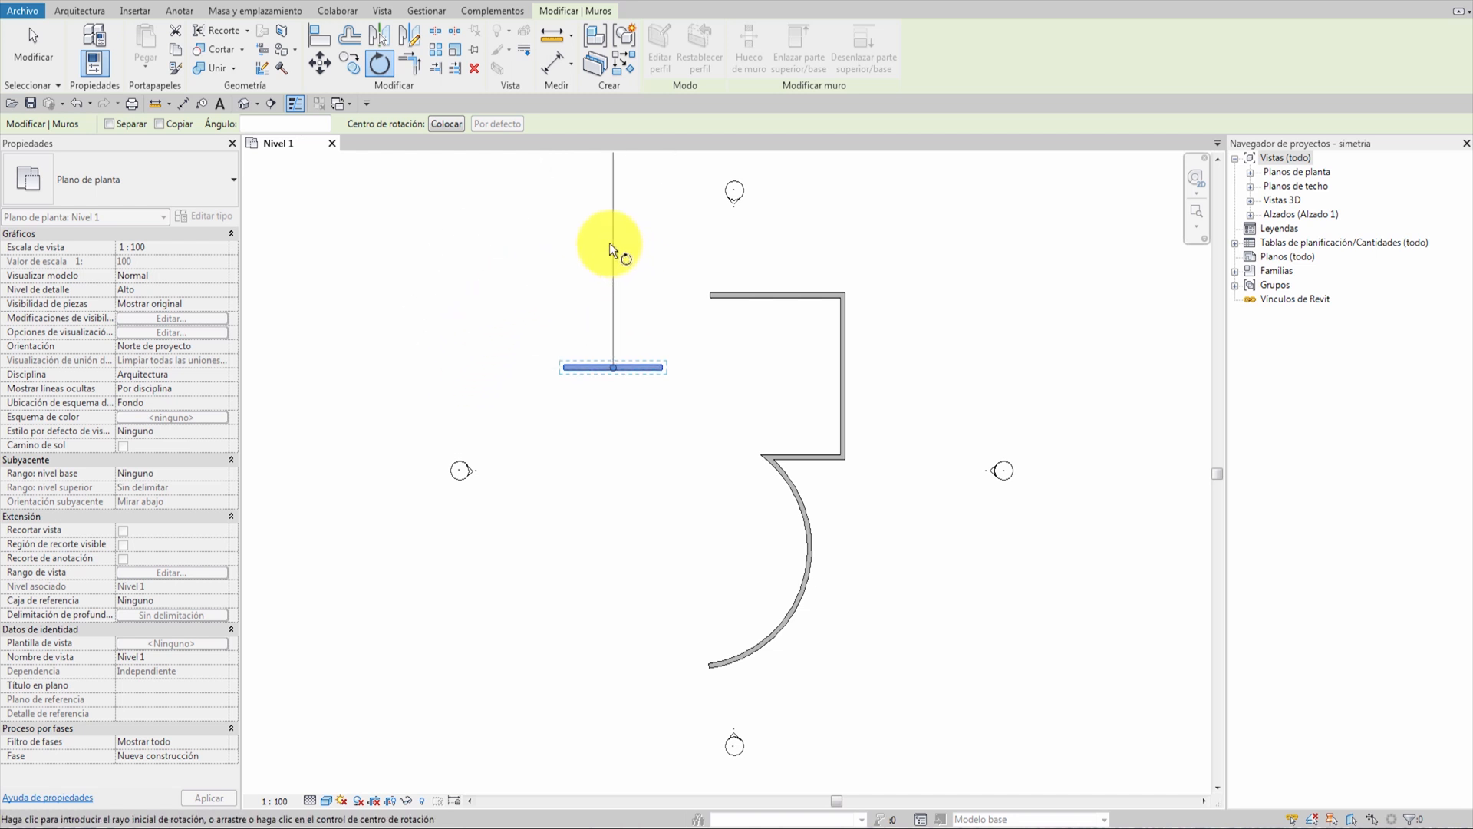
click(612, 241)
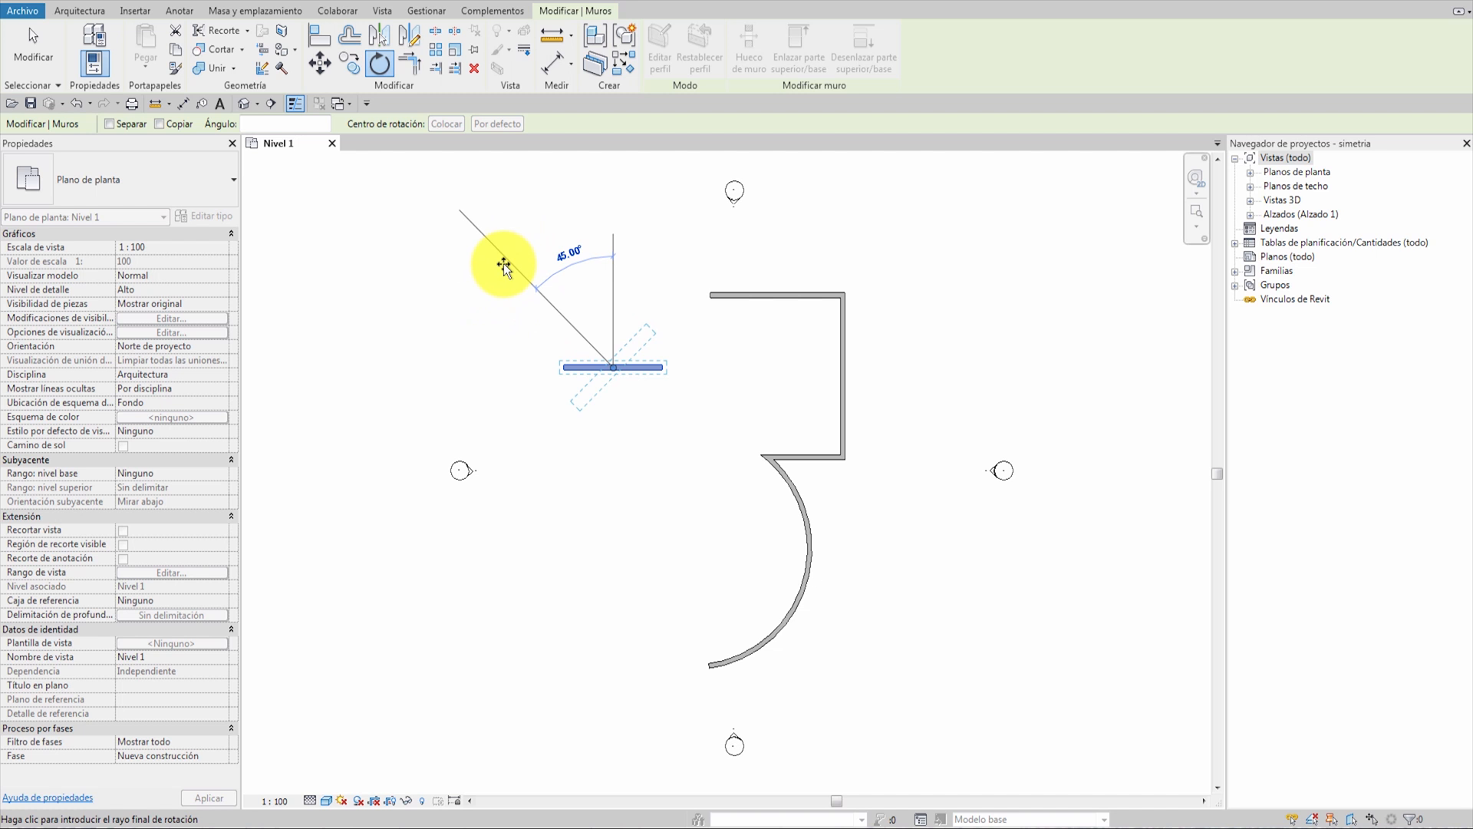
text(35)
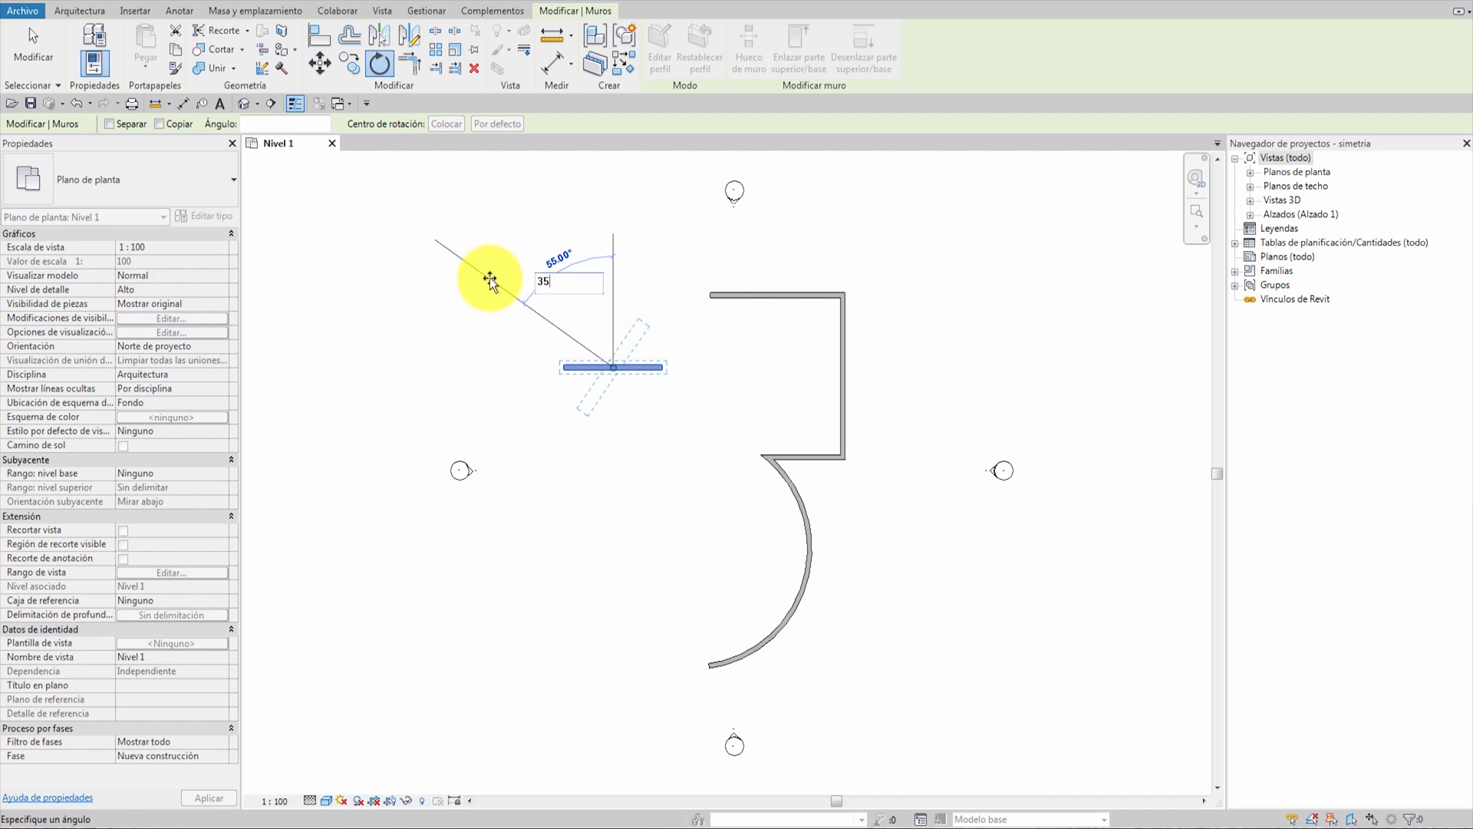
key(Return)
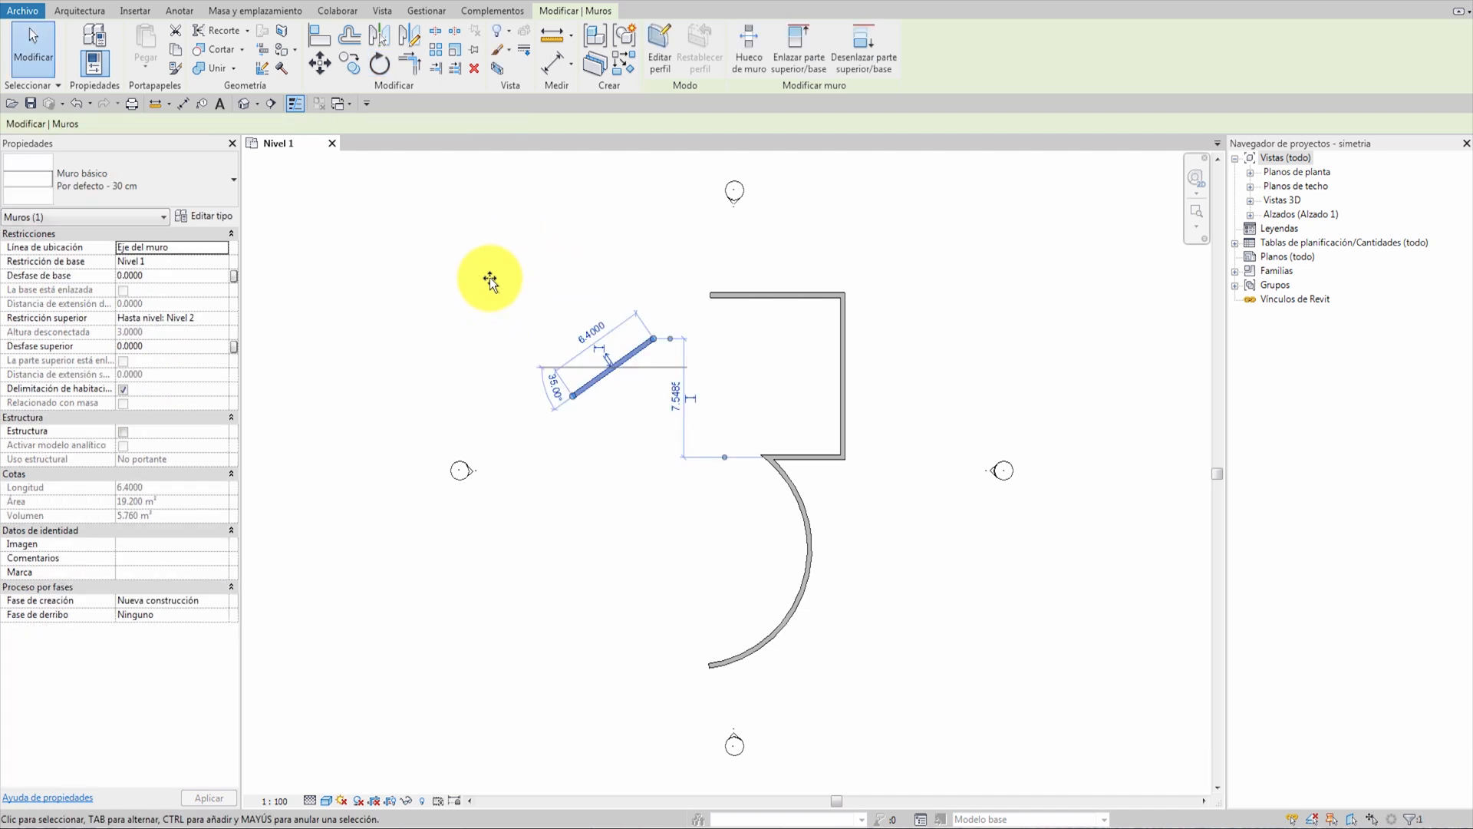
click(634, 401)
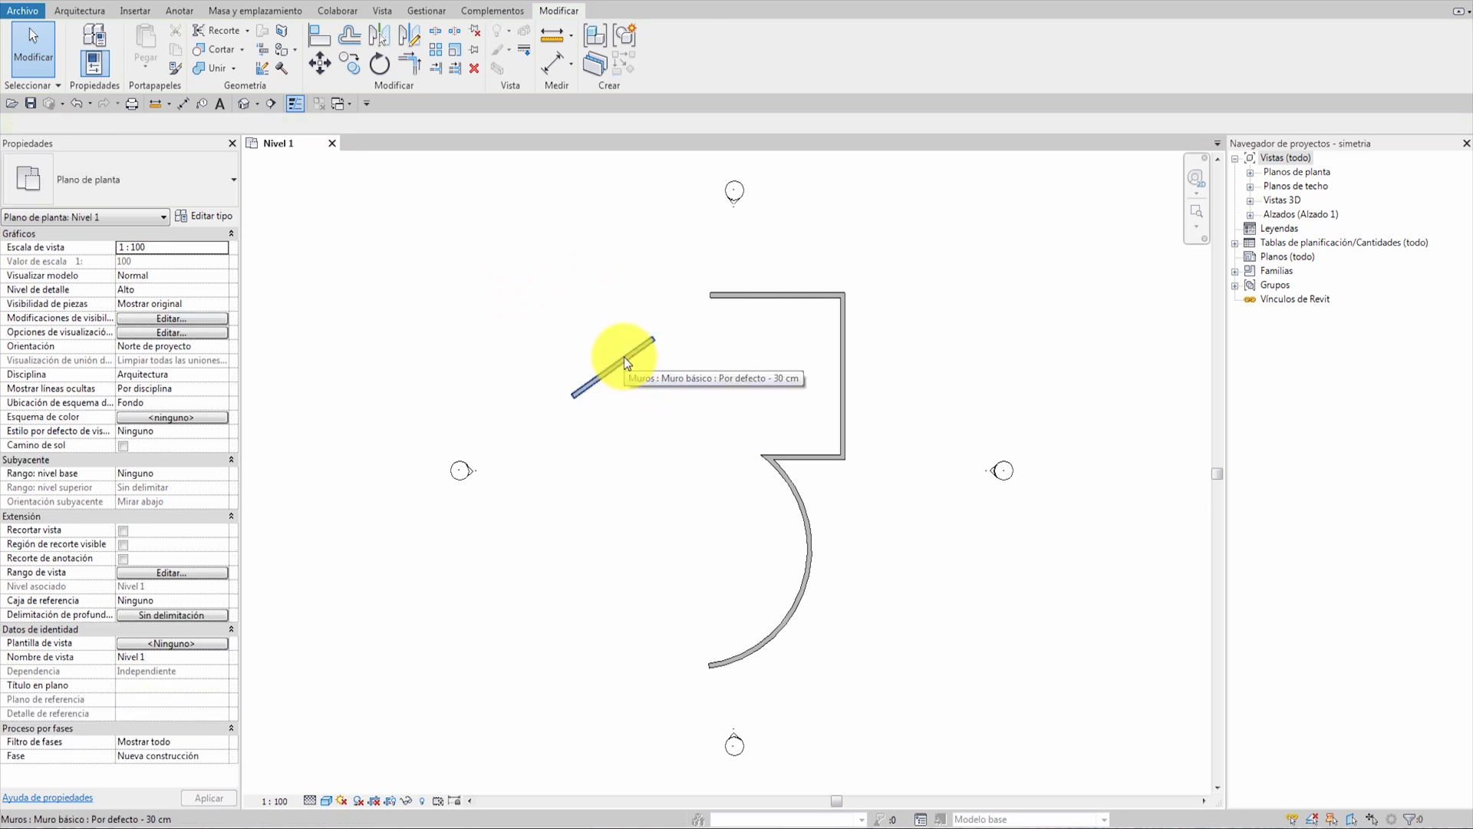
Rotate the slanted free-standing wall about another 35° counterclockwise around its midpoint by placing both rotation rays freehand.
click(624, 357)
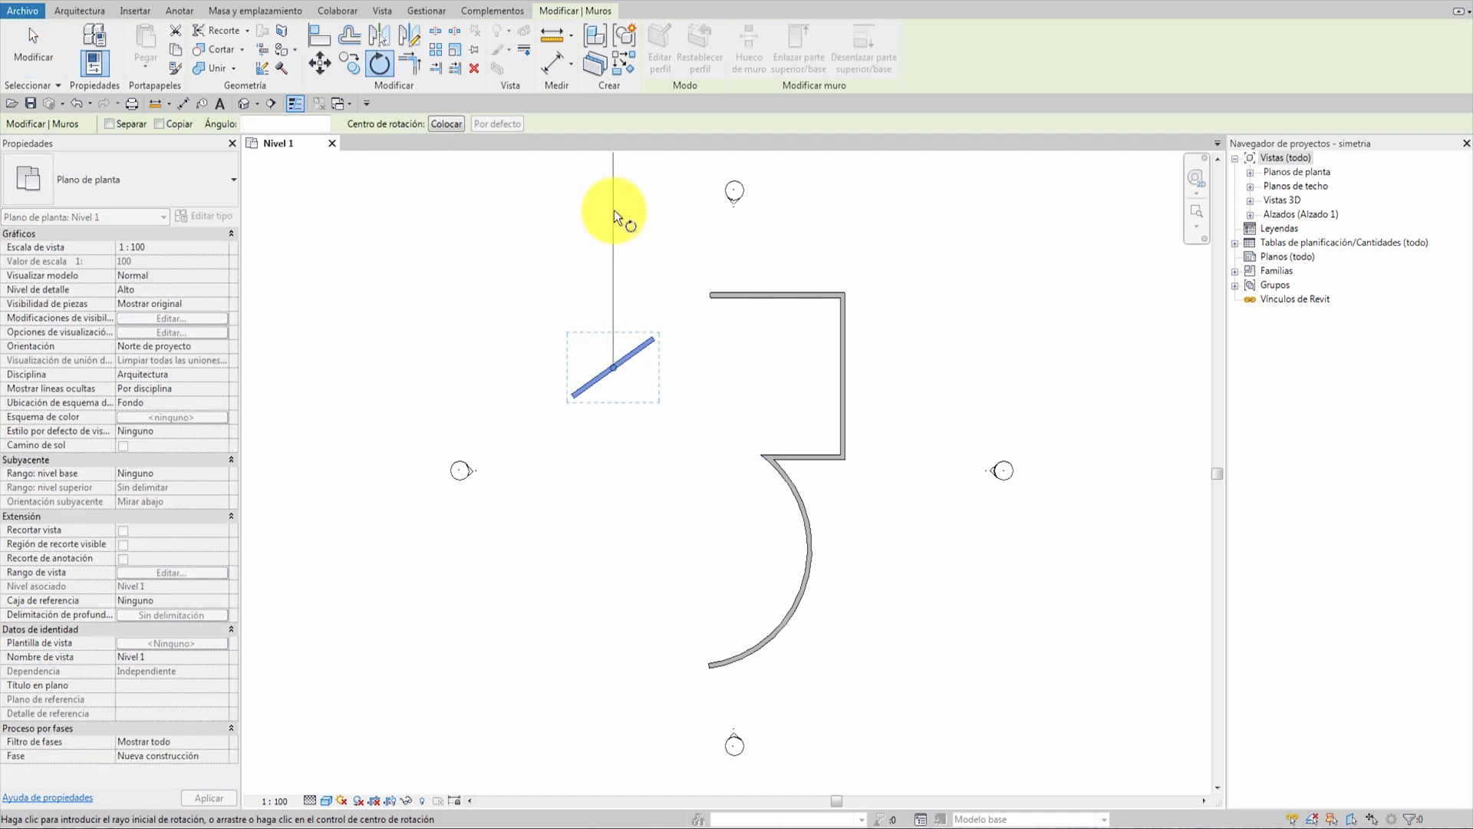
click(613, 208)
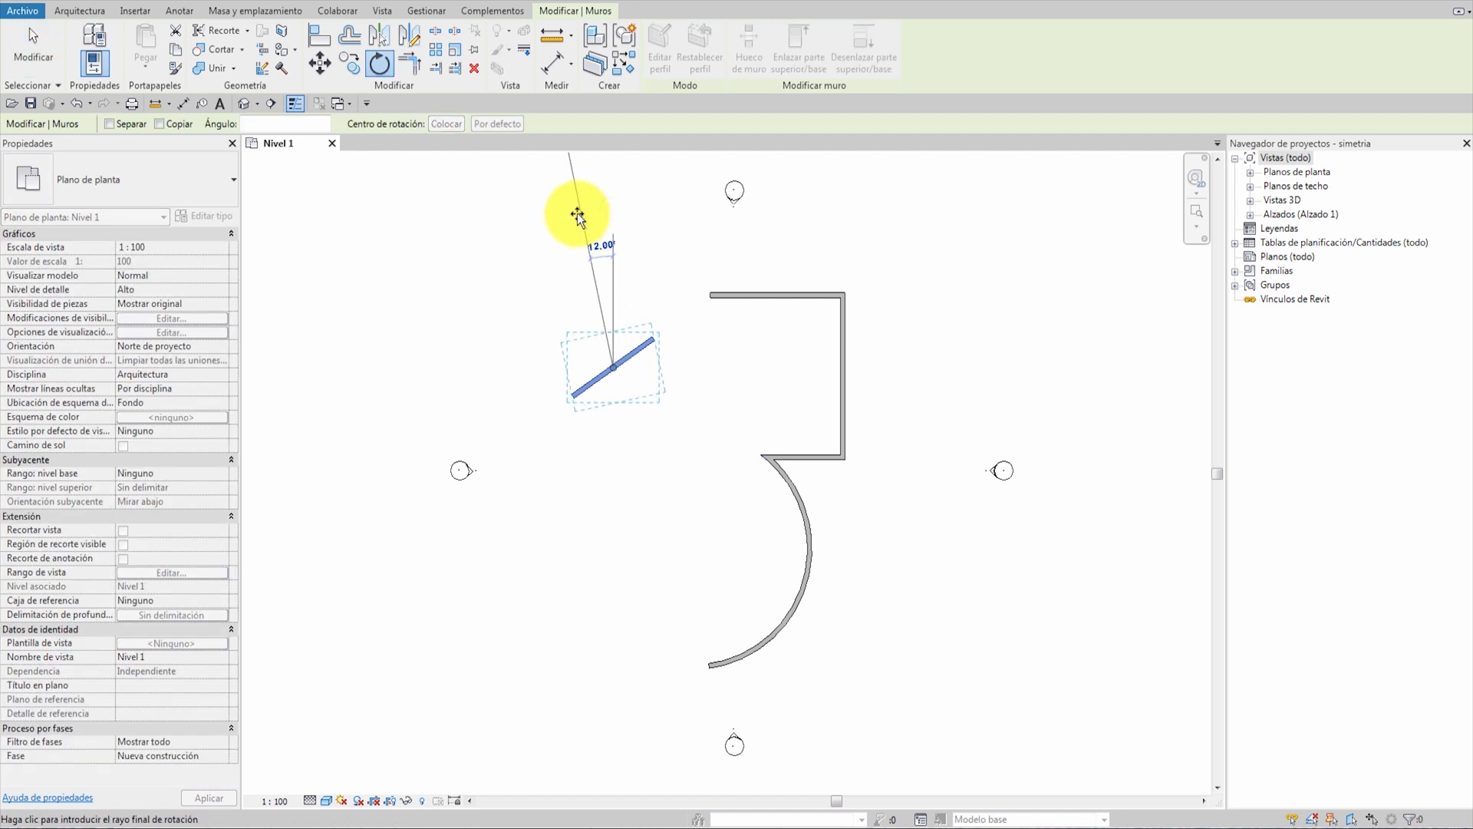
click(522, 244)
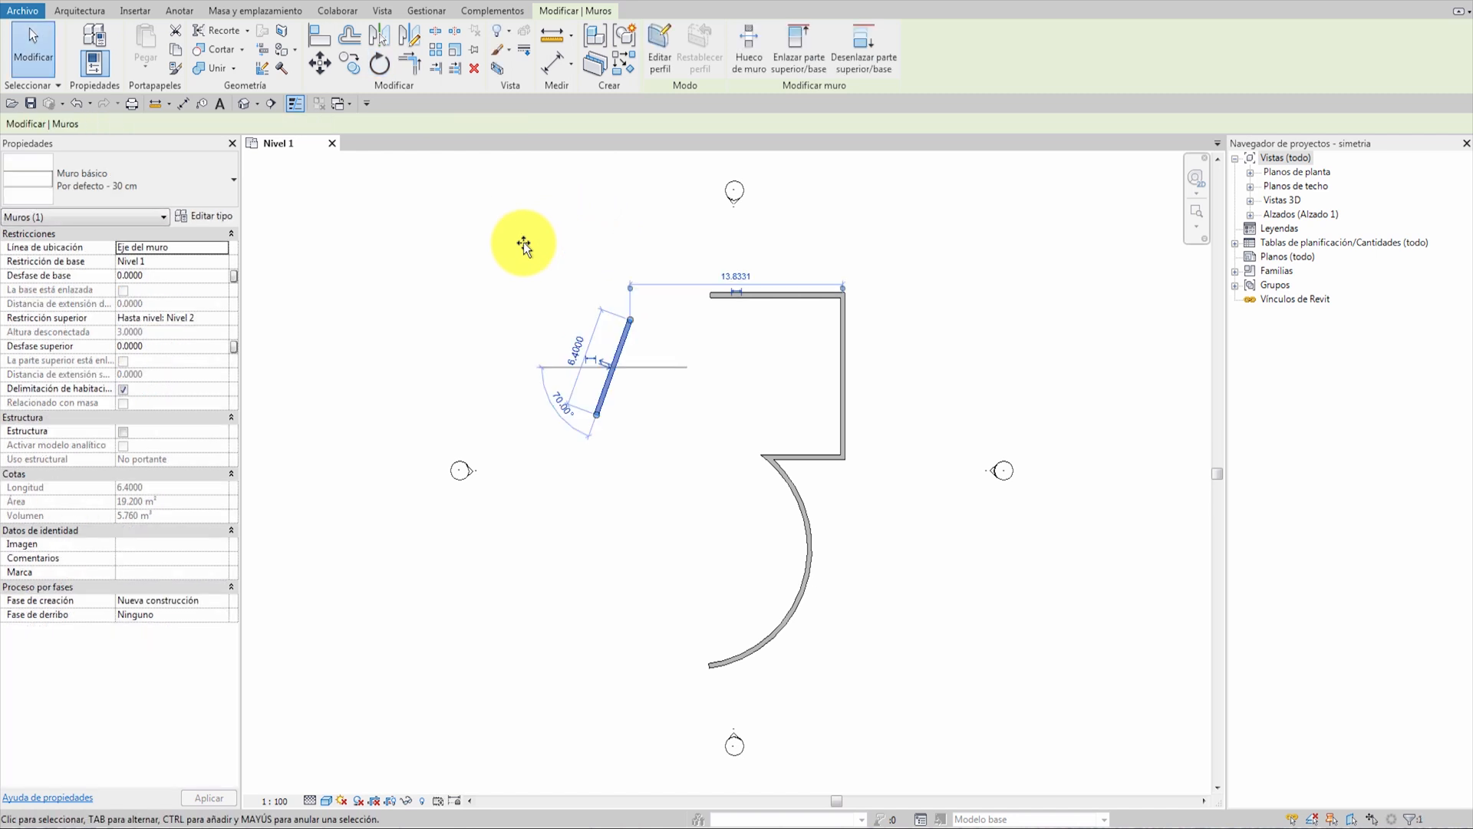
key(Escape)
Create a copy of the steep free-standing wall rotated 30° counterclockwise around its midpoint, using Rotate with Copiar enabled.
click(616, 352)
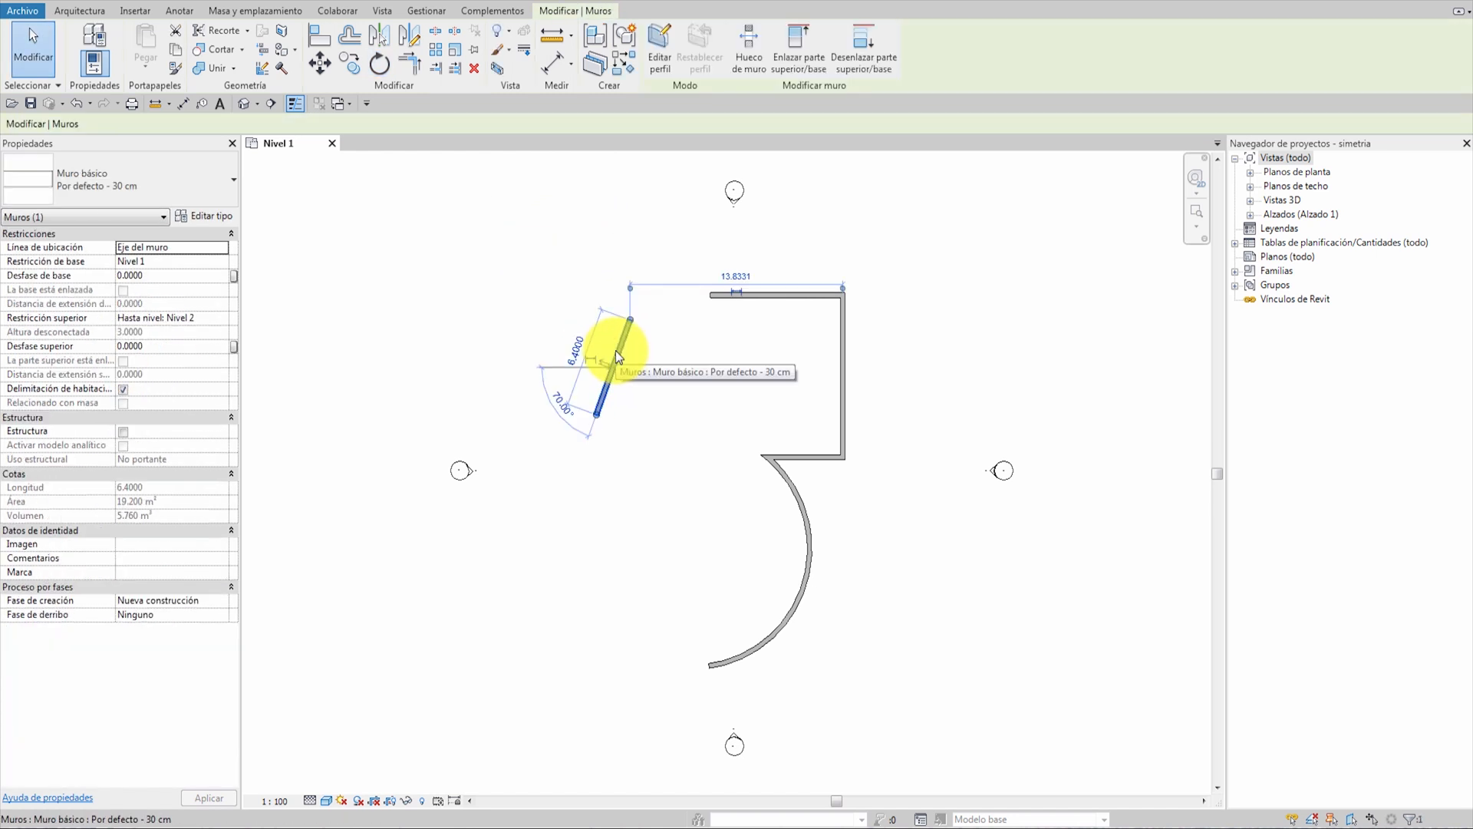
key(r)
key(o)
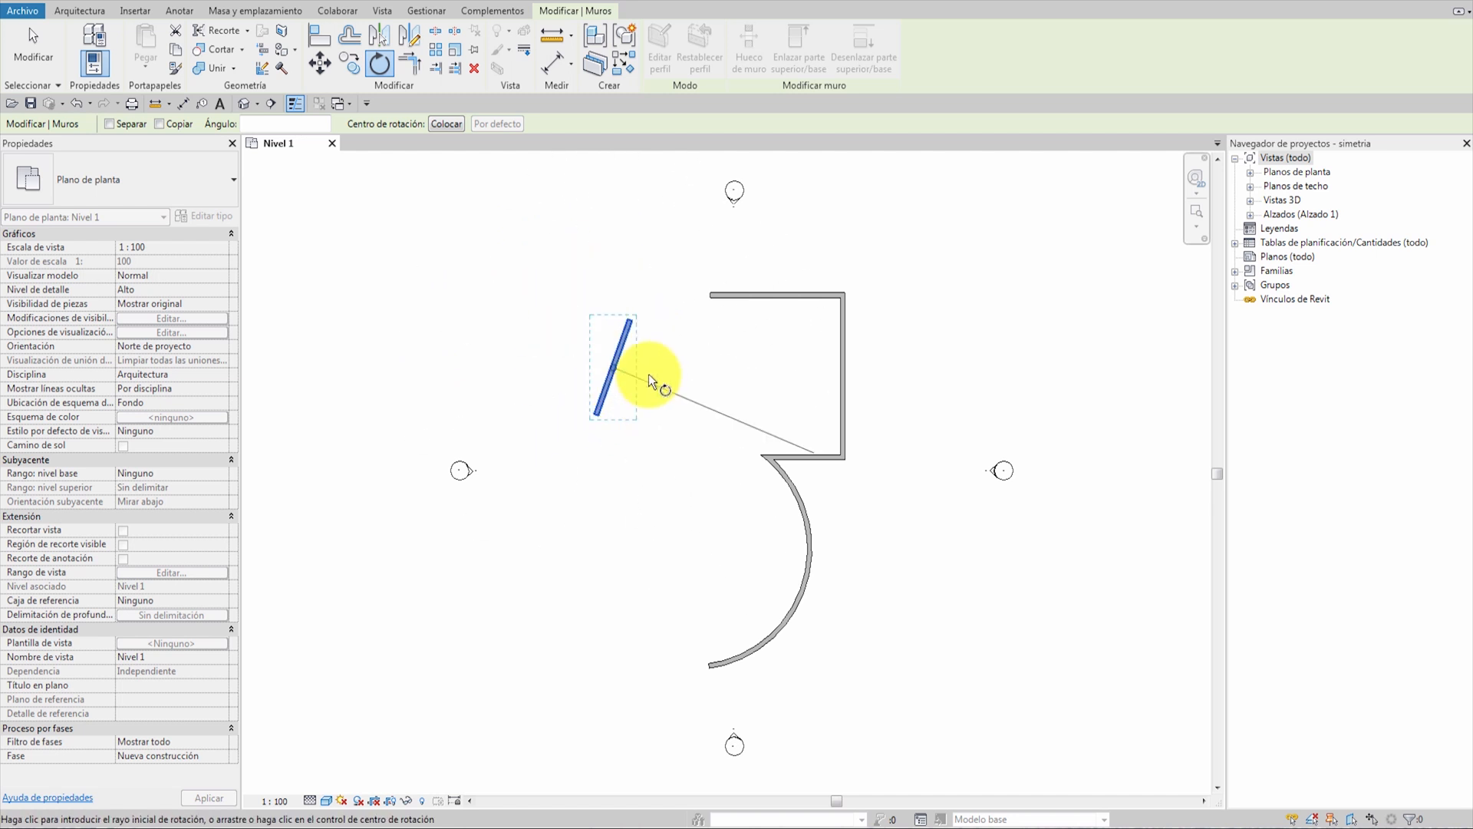
click(160, 124)
click(620, 179)
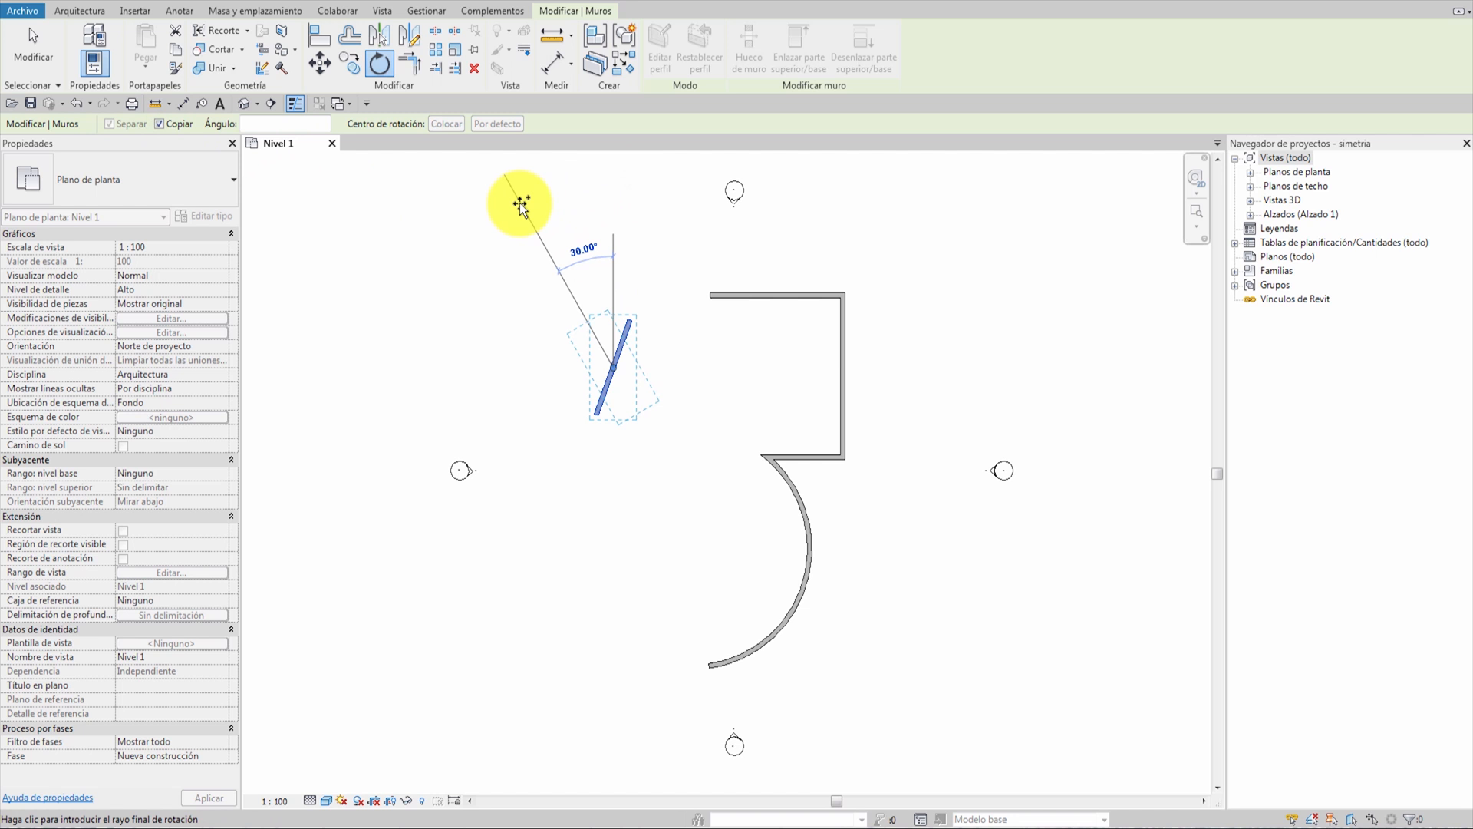
click(520, 204)
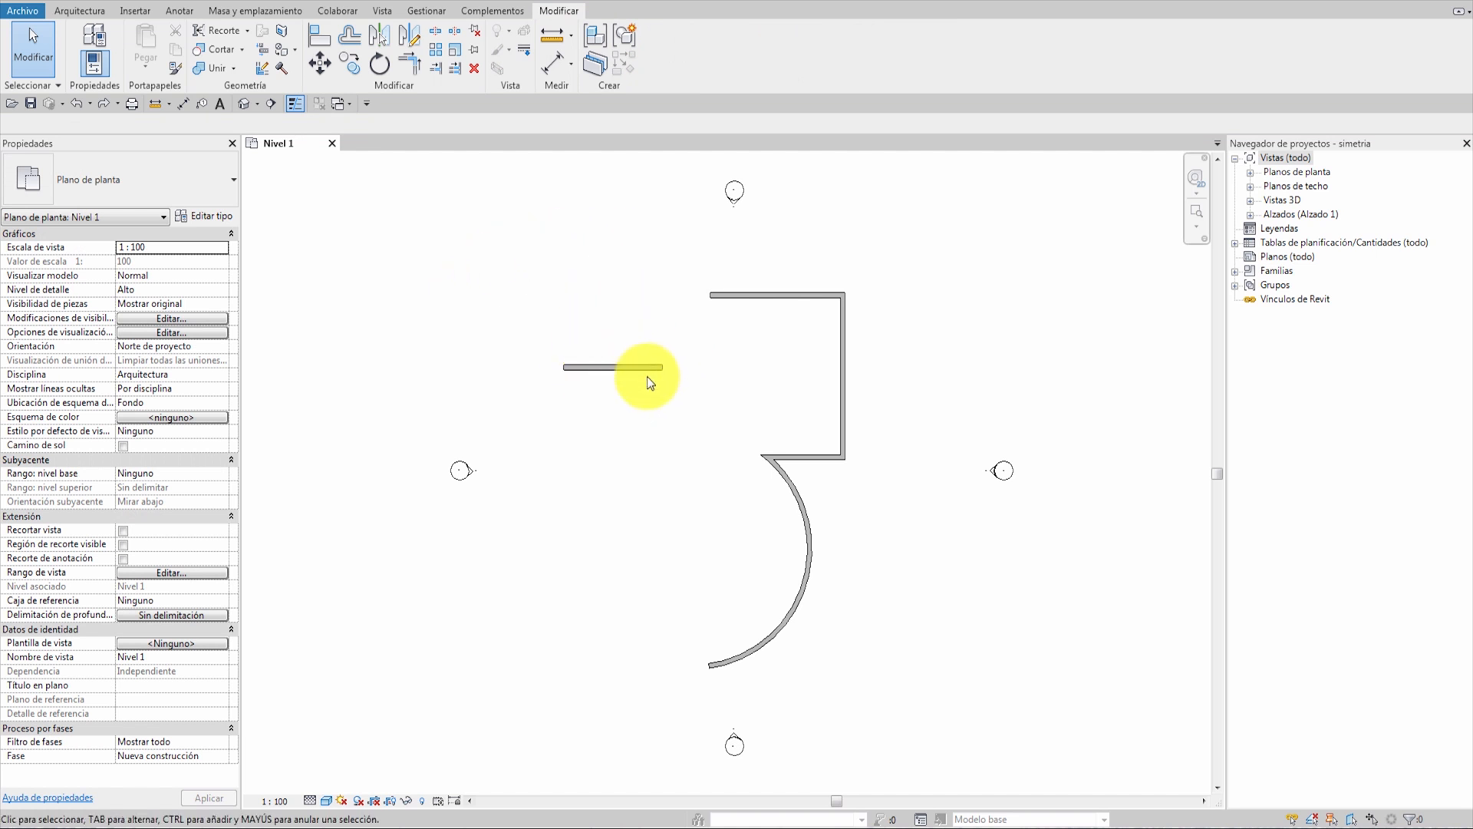
Rotate the free-standing horizontal wall around its midpoint by entering 35 as the Ángulo option of the Rotate tool.
click(626, 365)
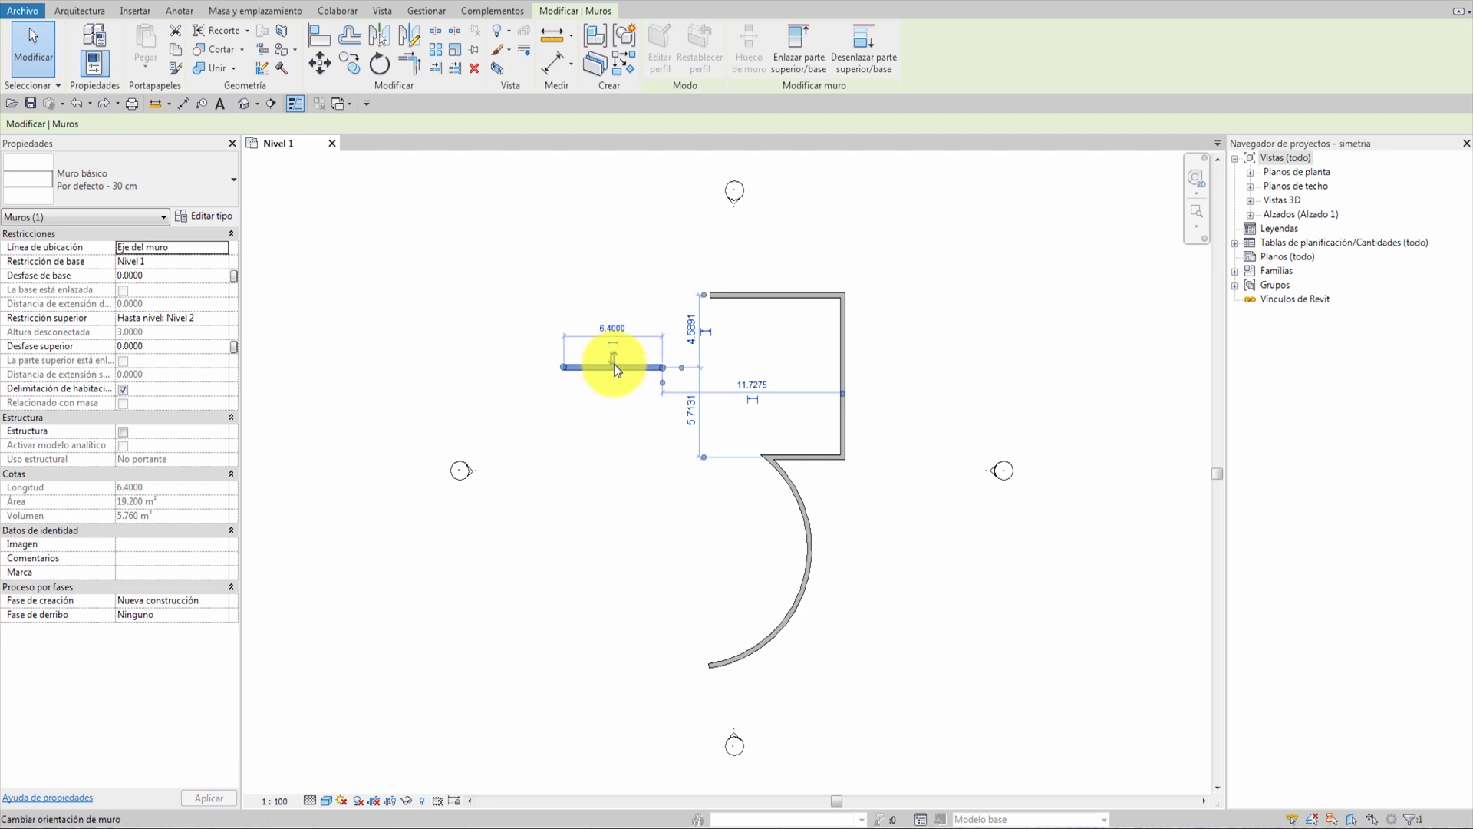
click(380, 65)
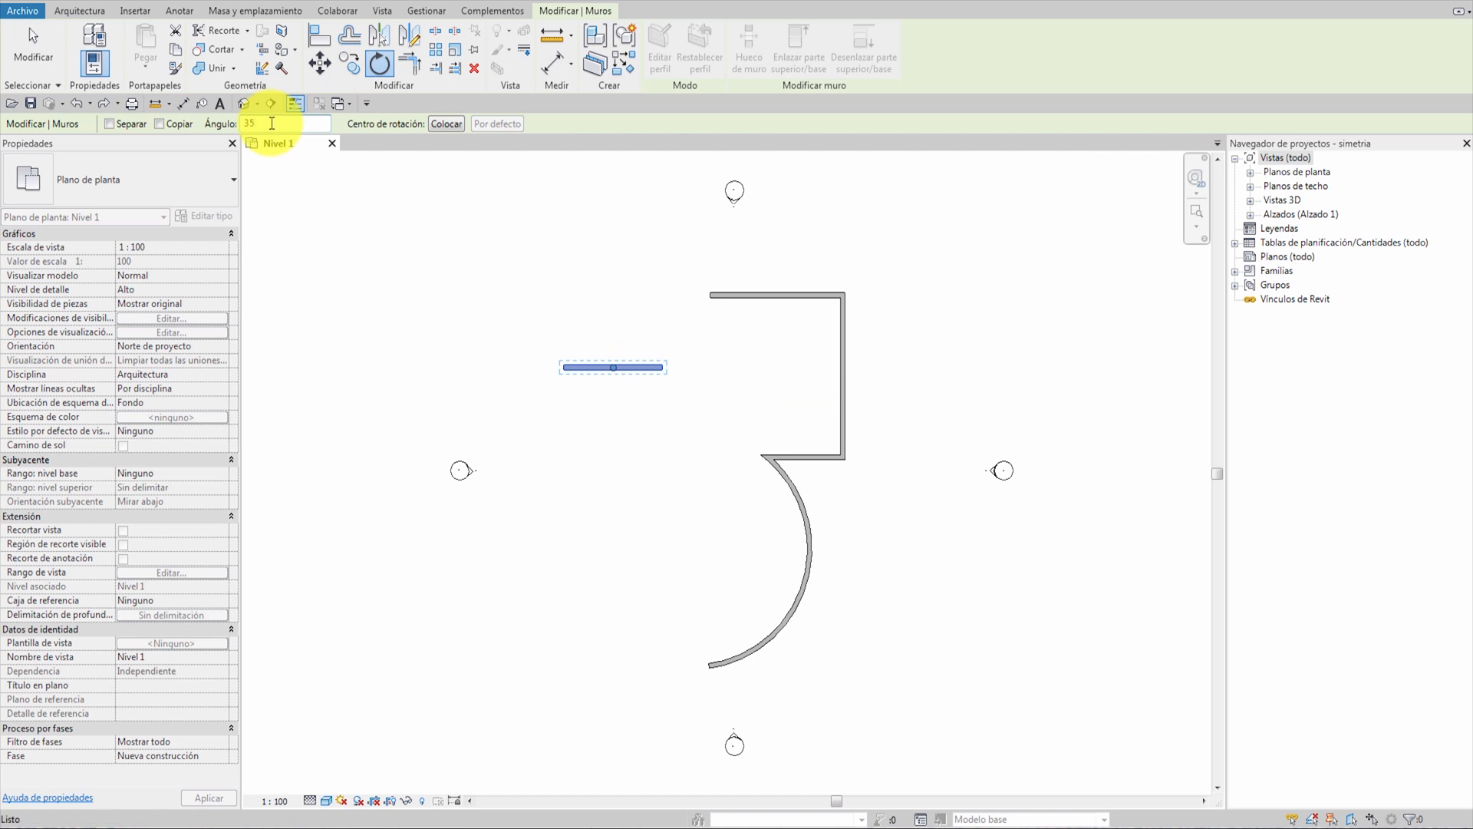
key(Return)
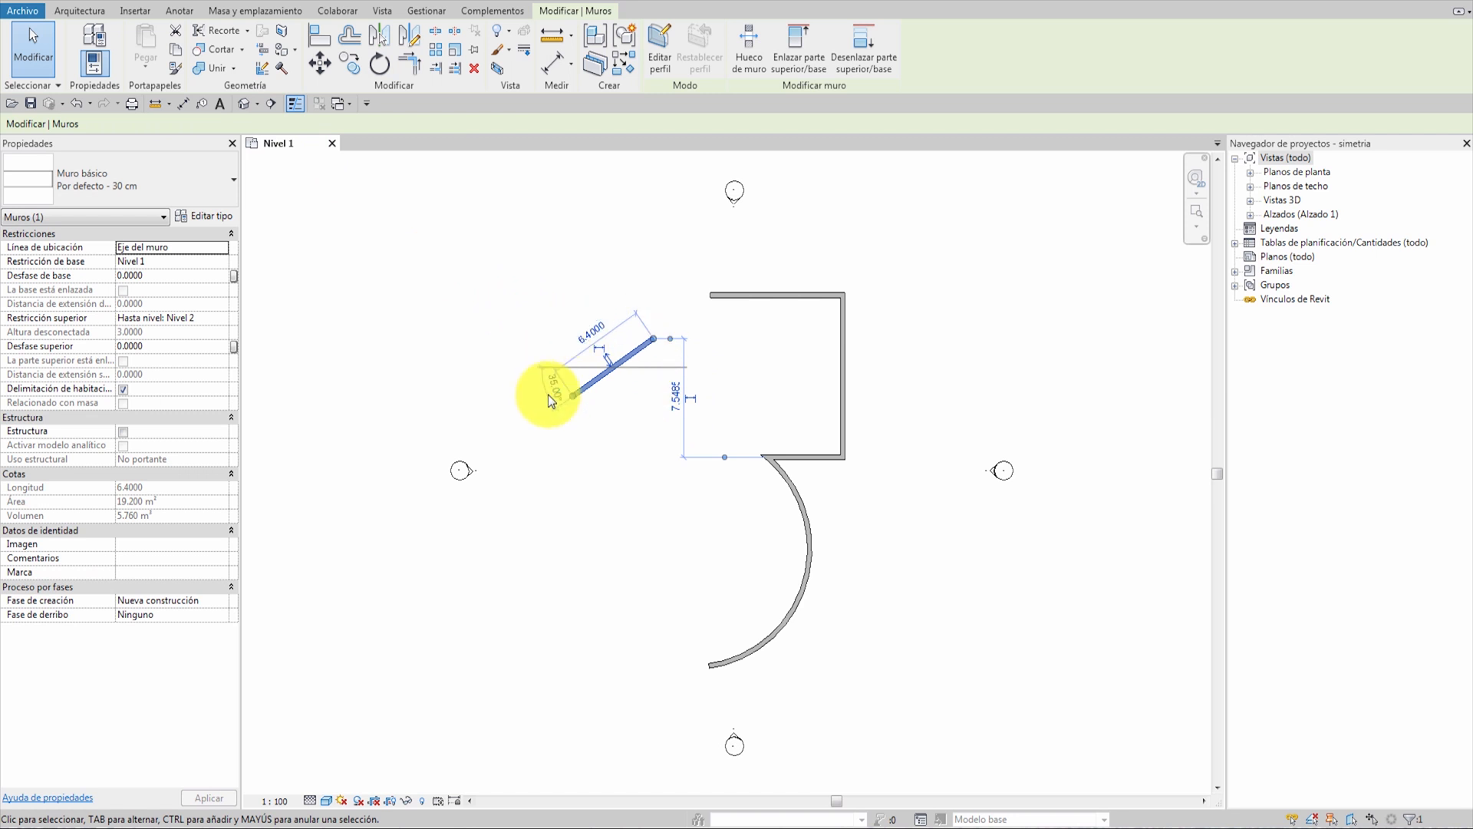
click(614, 370)
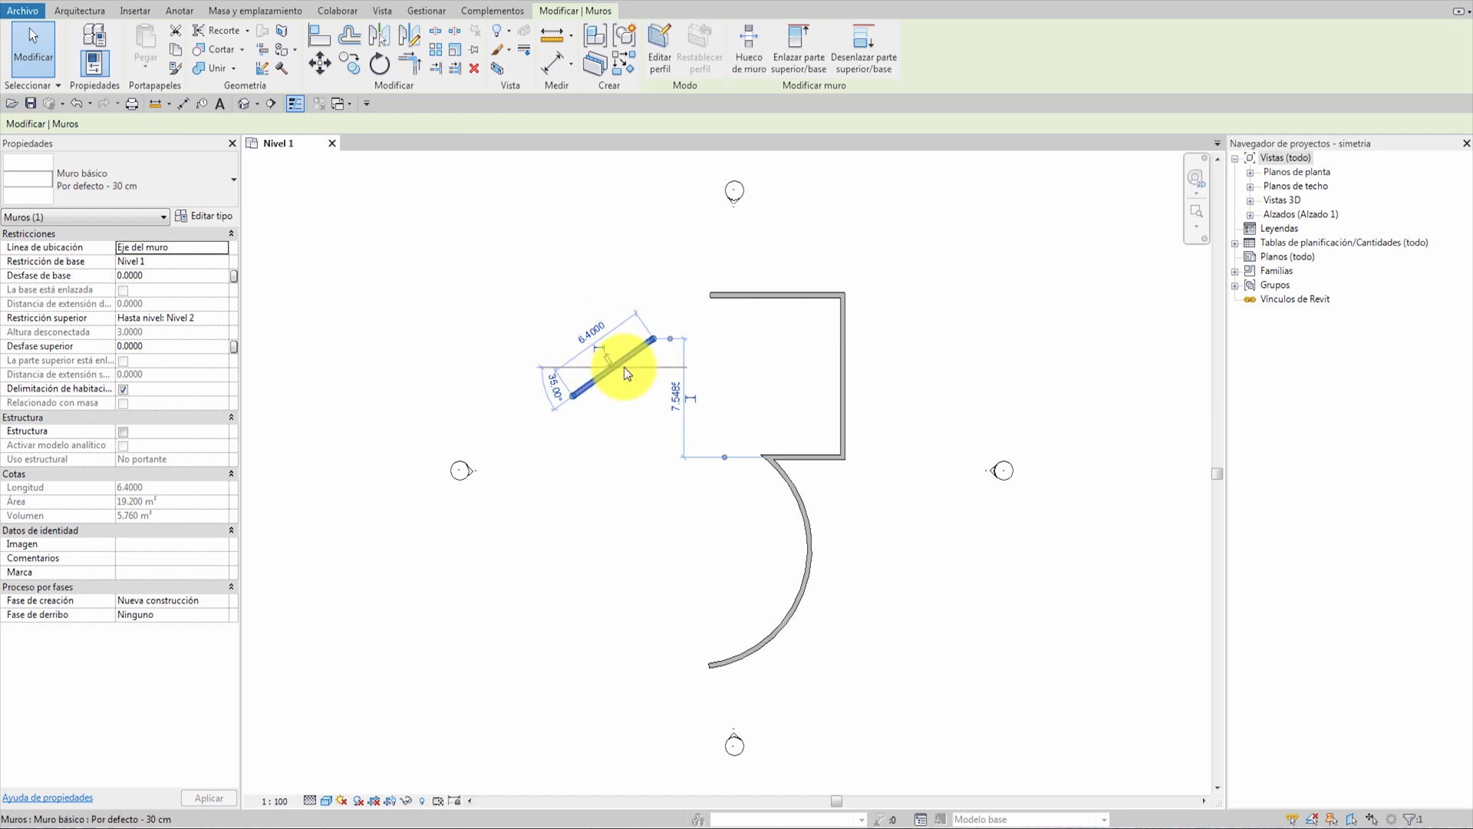
click(781, 370)
Rotate the three joined straight walls about 20° counterclockwise around their default centre, leaving the curved wall out of the selection.
drag(887, 252, 675, 463)
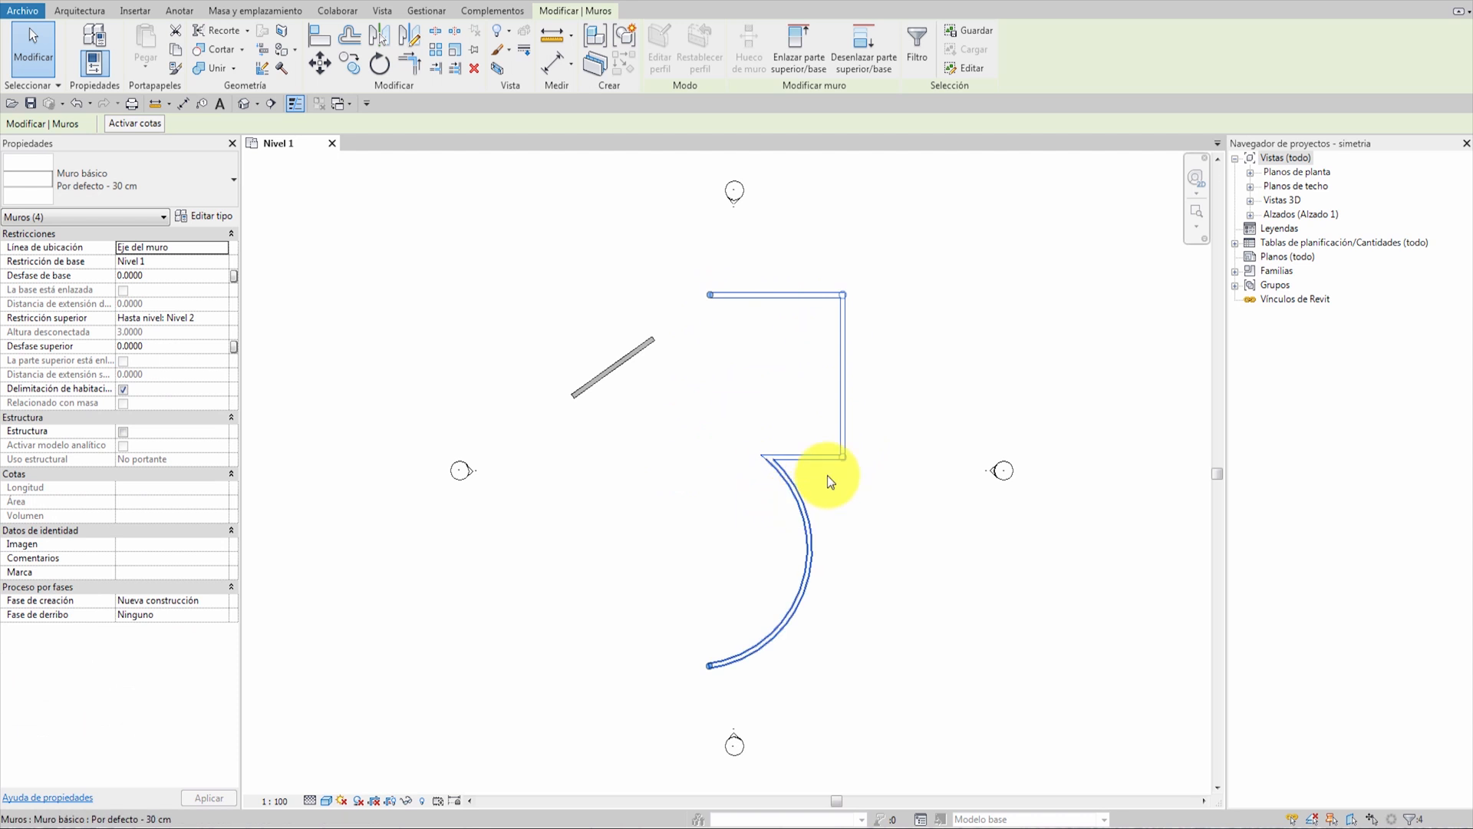
drag(852, 260, 686, 473)
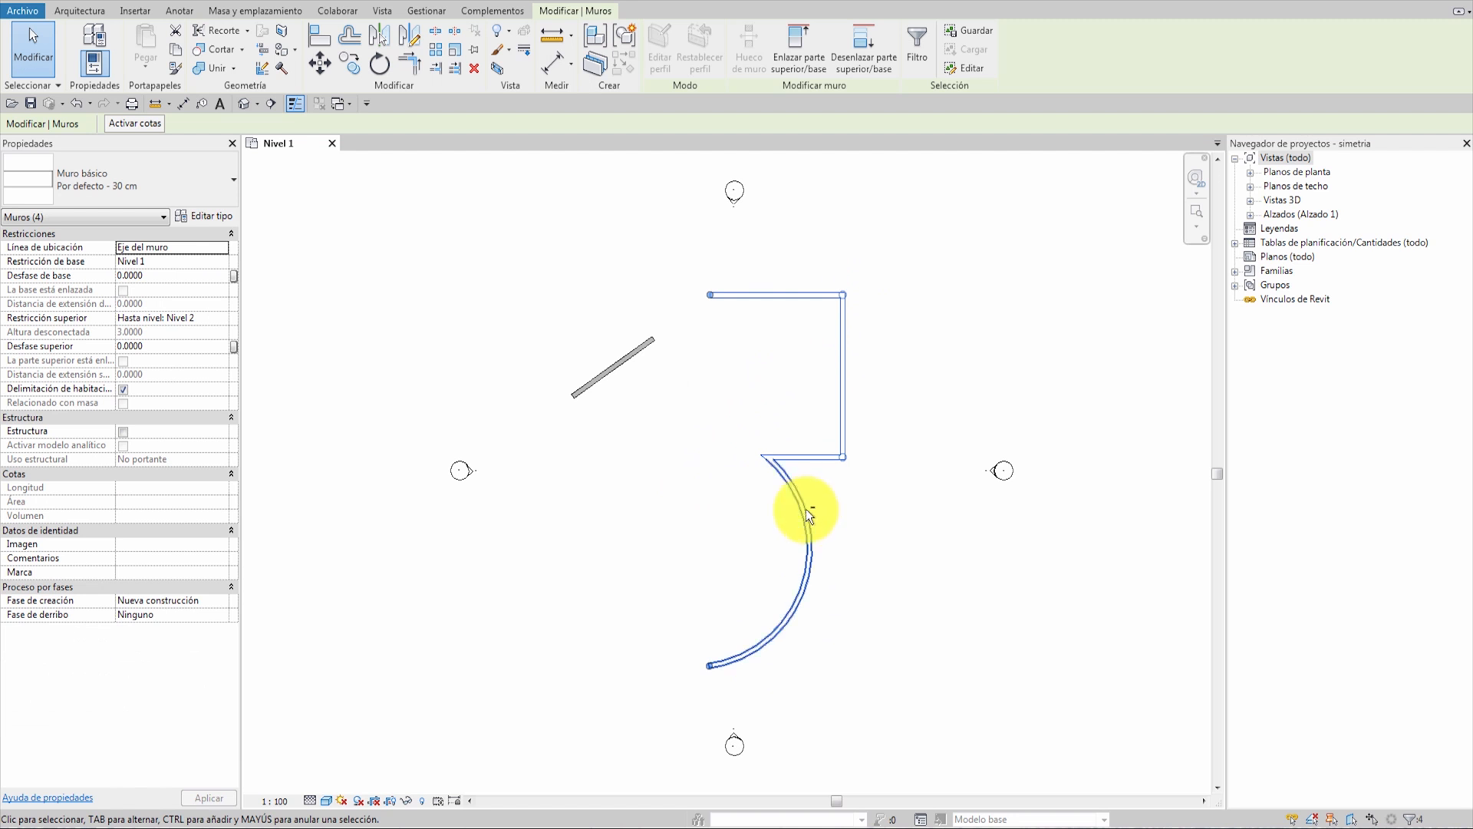
click(818, 491)
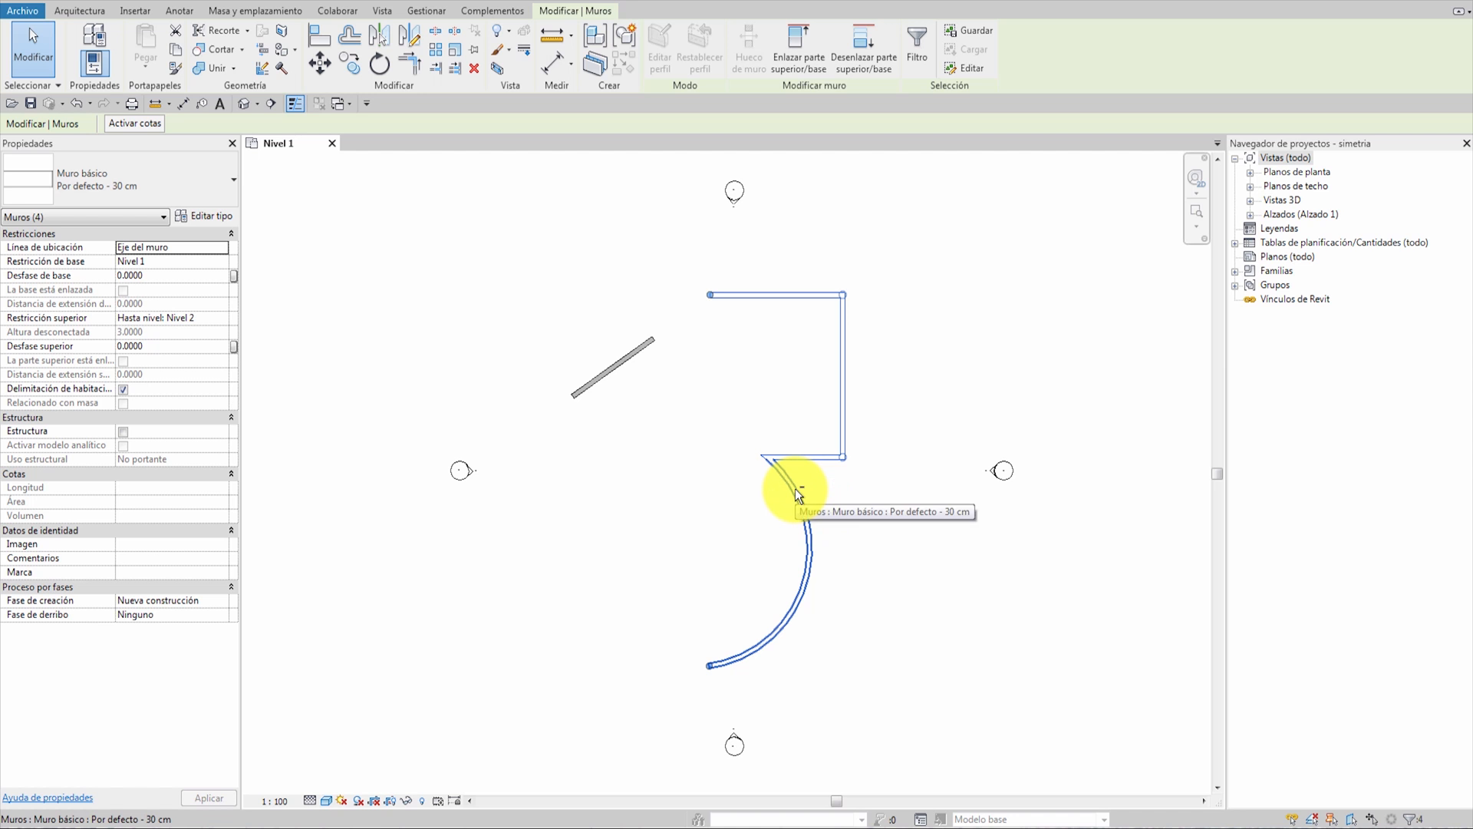
shift+click(794, 486)
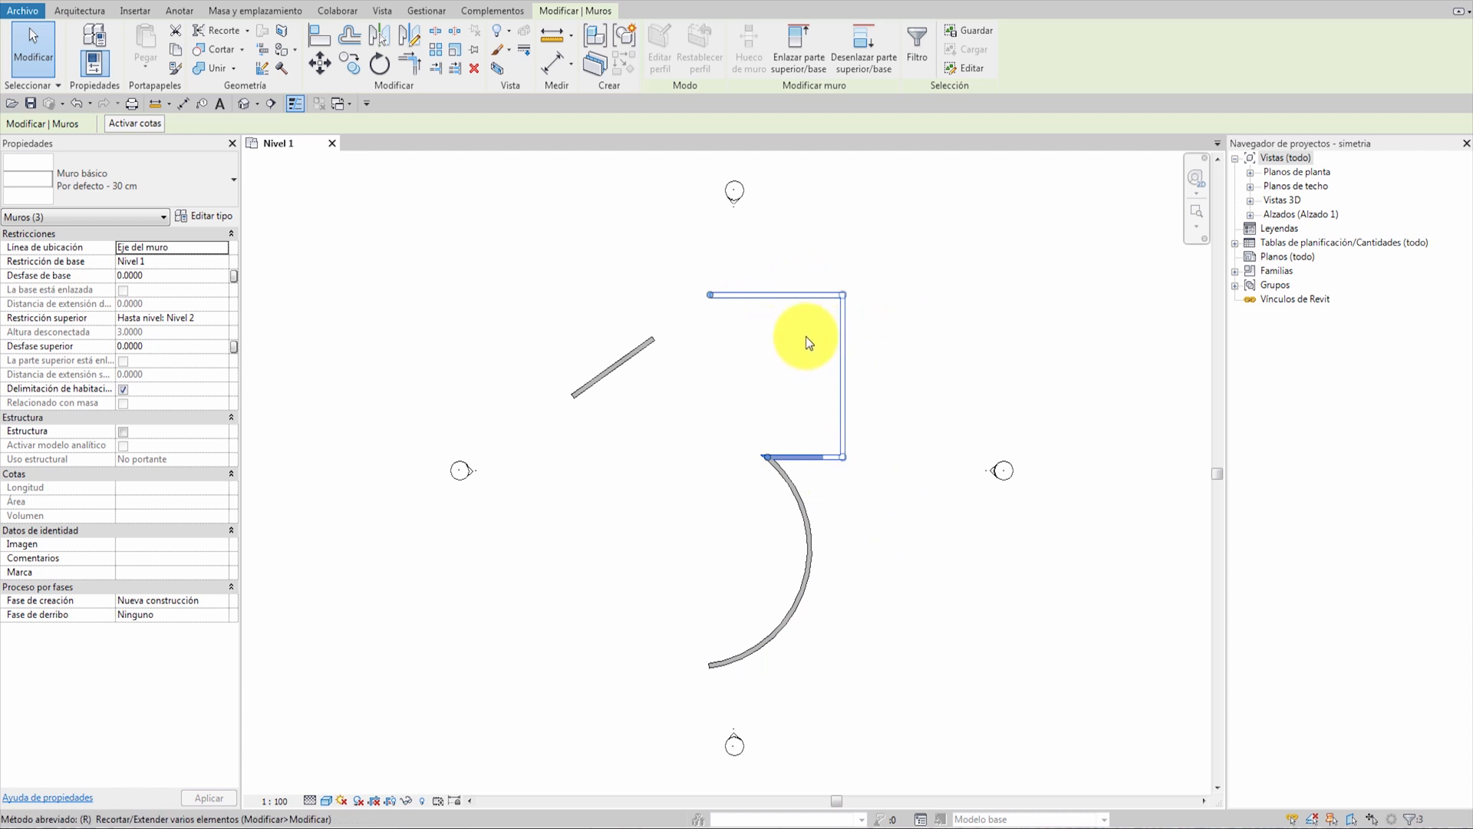
key(r)
key(o)
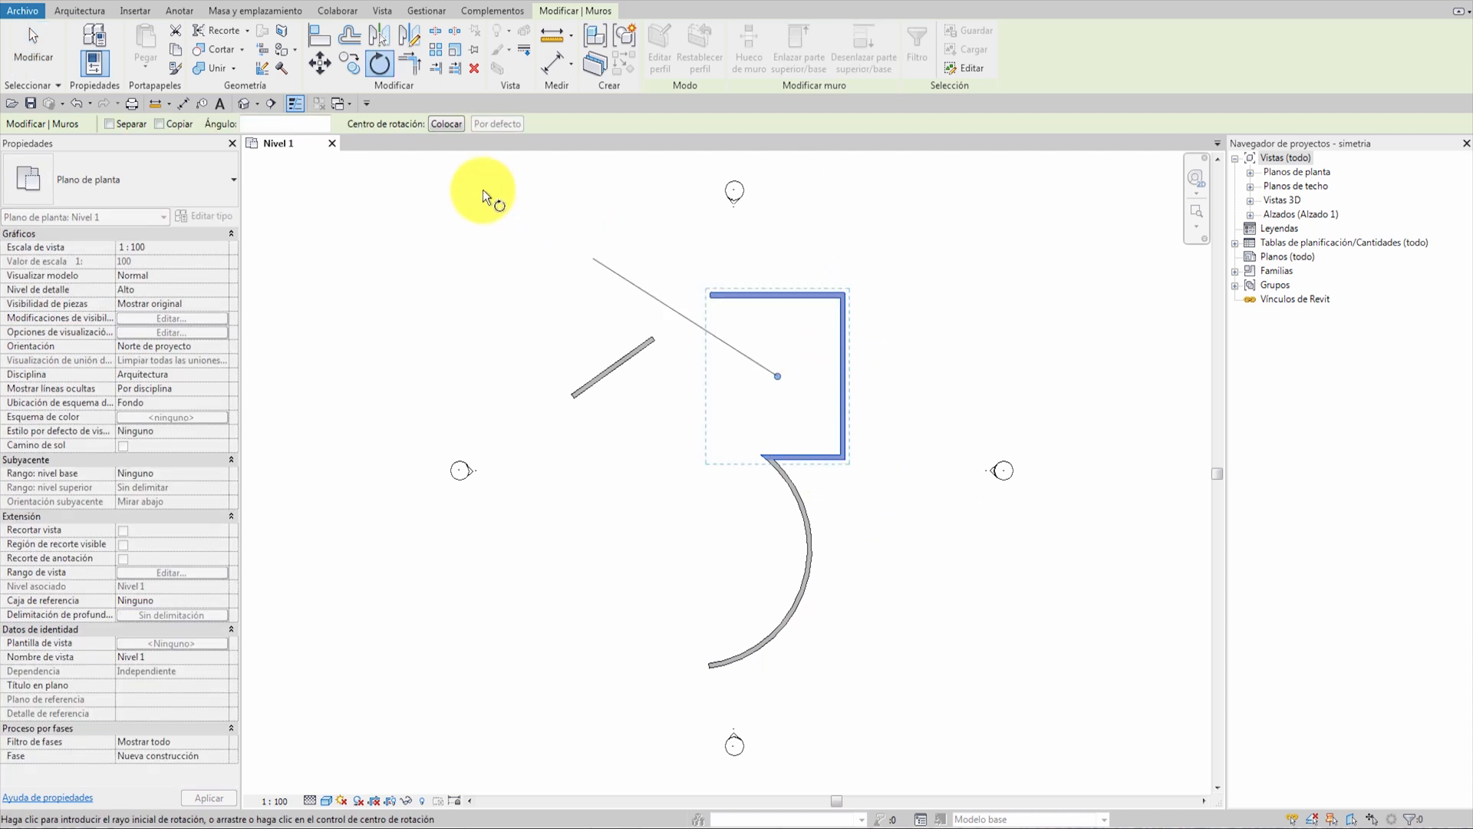
click(776, 237)
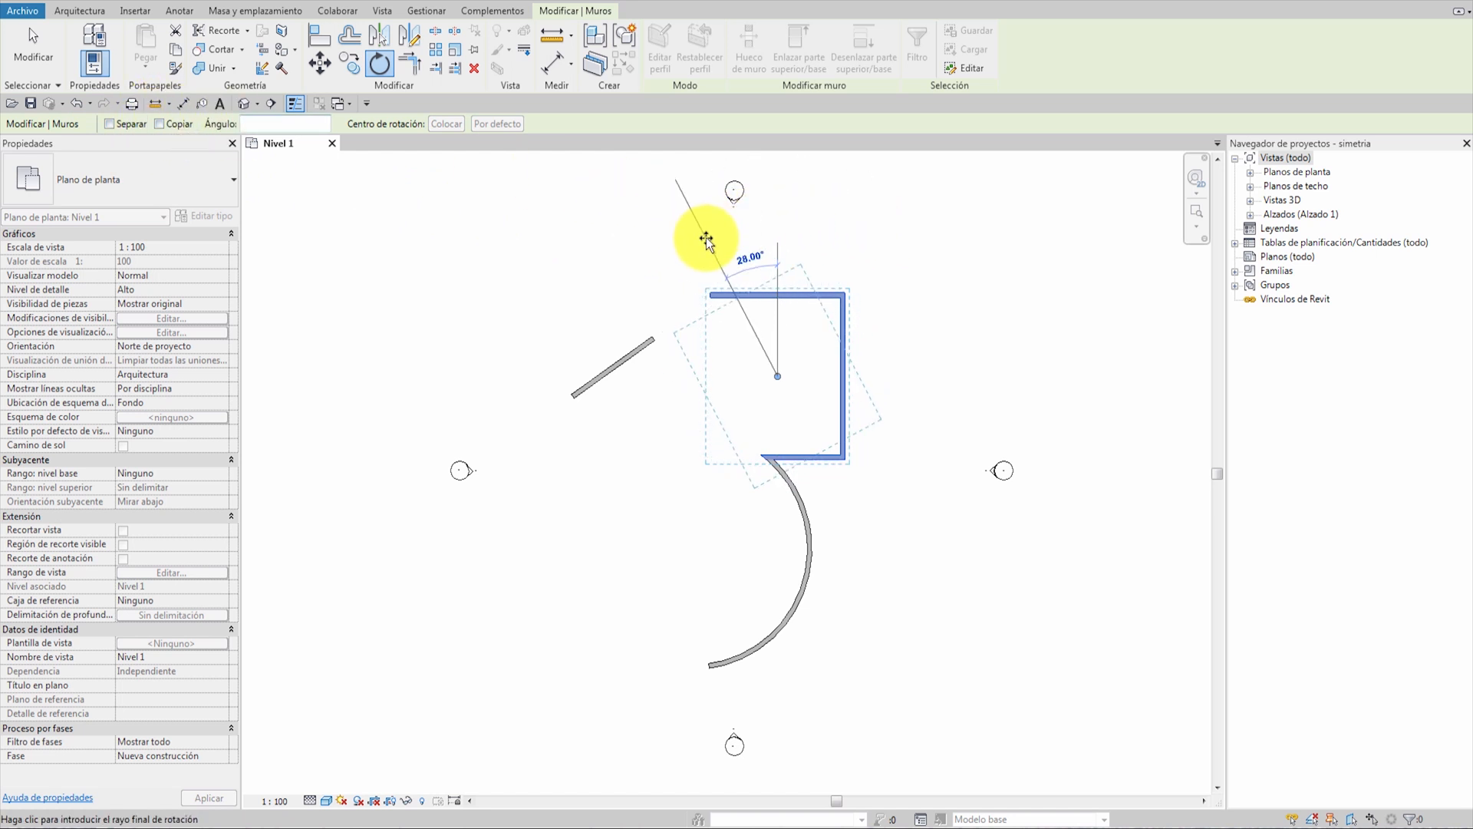
click(704, 238)
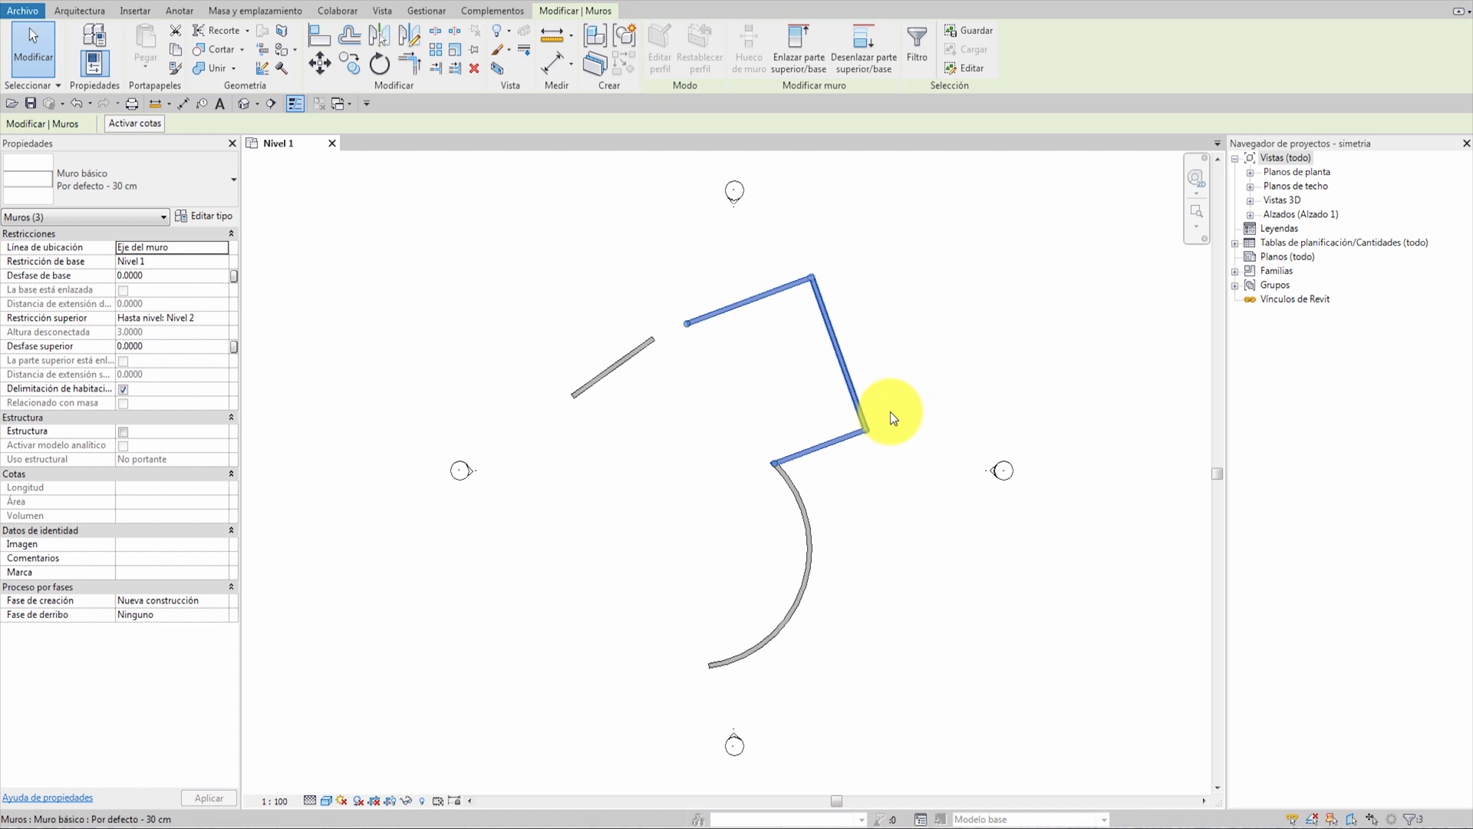
Rotate the three joined straight walls about 20° counterclockwise around the lower end of the slanted free-standing wall as the placed centre of rotation.
key(r)
key(o)
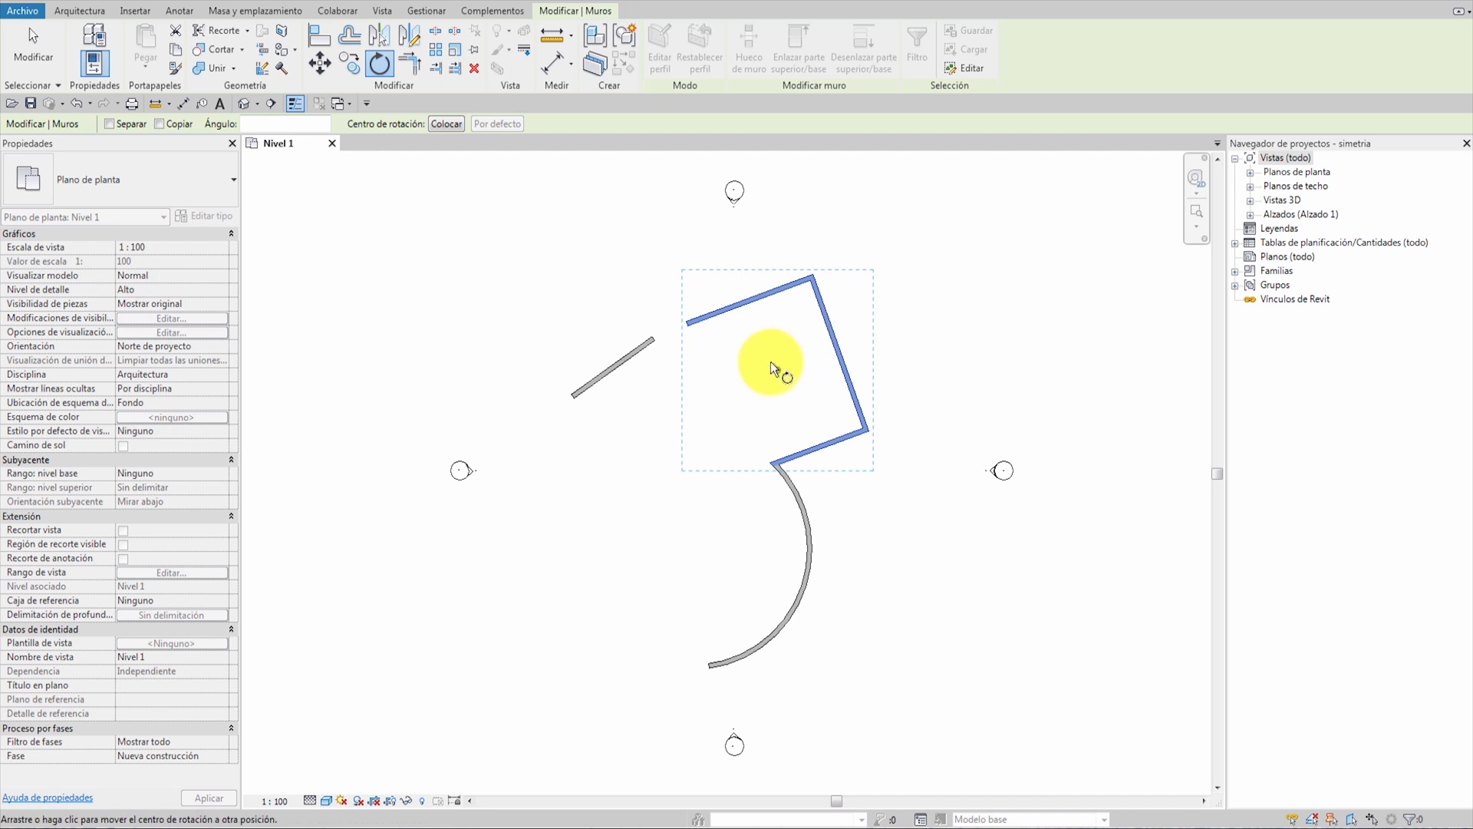
click(444, 124)
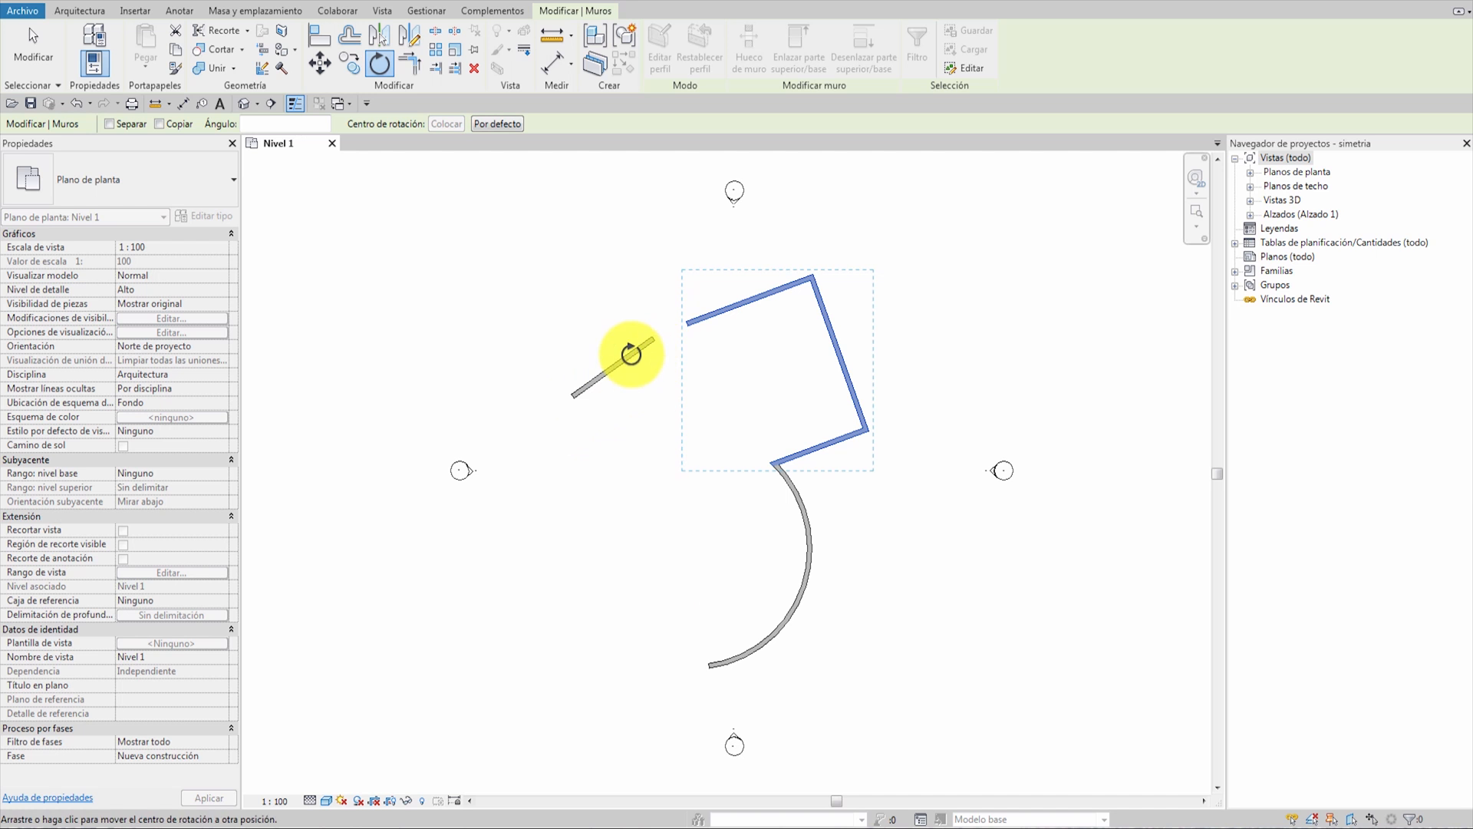
click(568, 395)
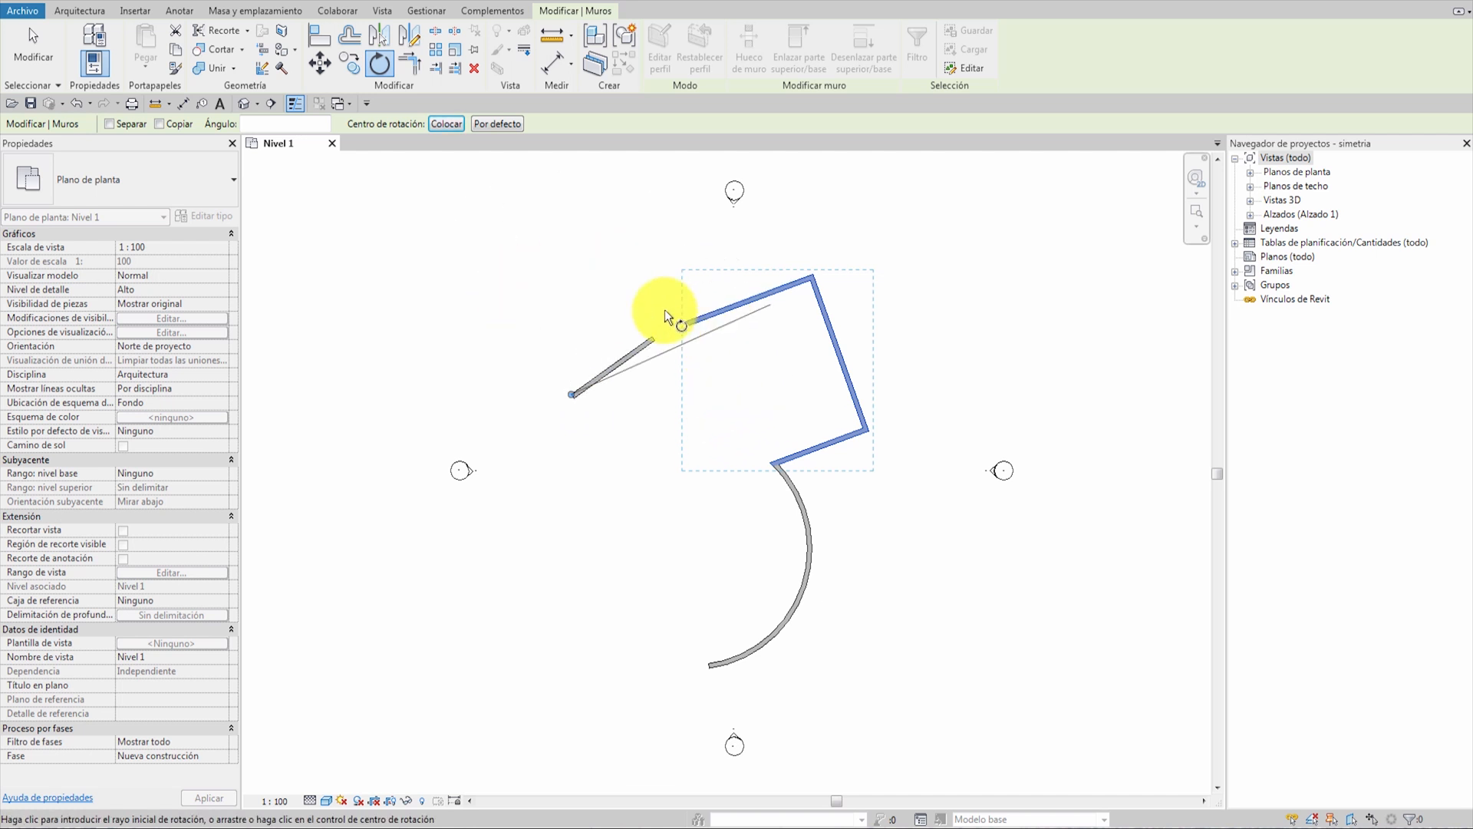
click(569, 258)
click(529, 274)
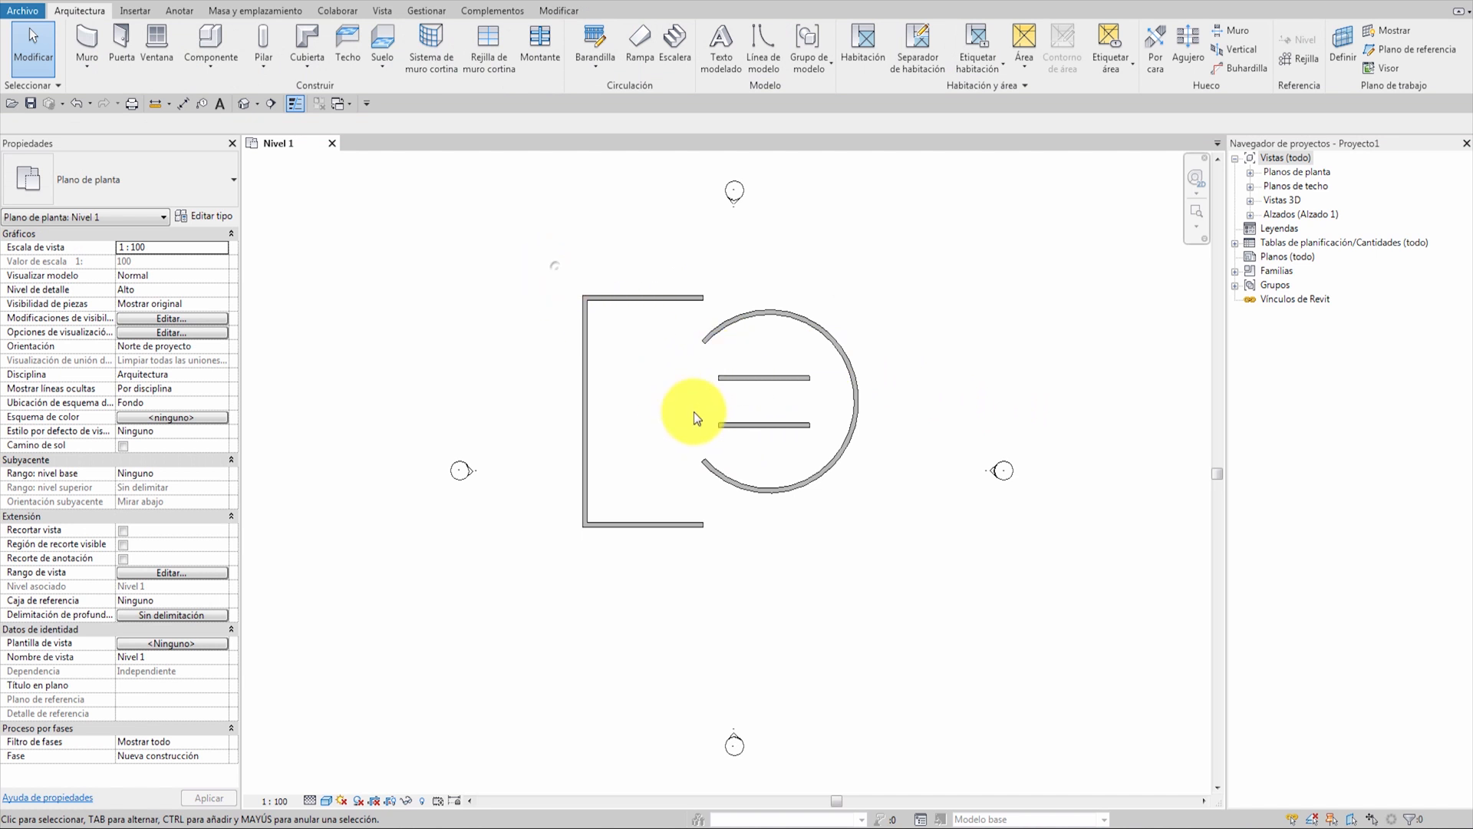
Select all six walls and place their centre of rotation where the extensions of the arc and the upper inner wall intersect.
drag(900, 566, 553, 278)
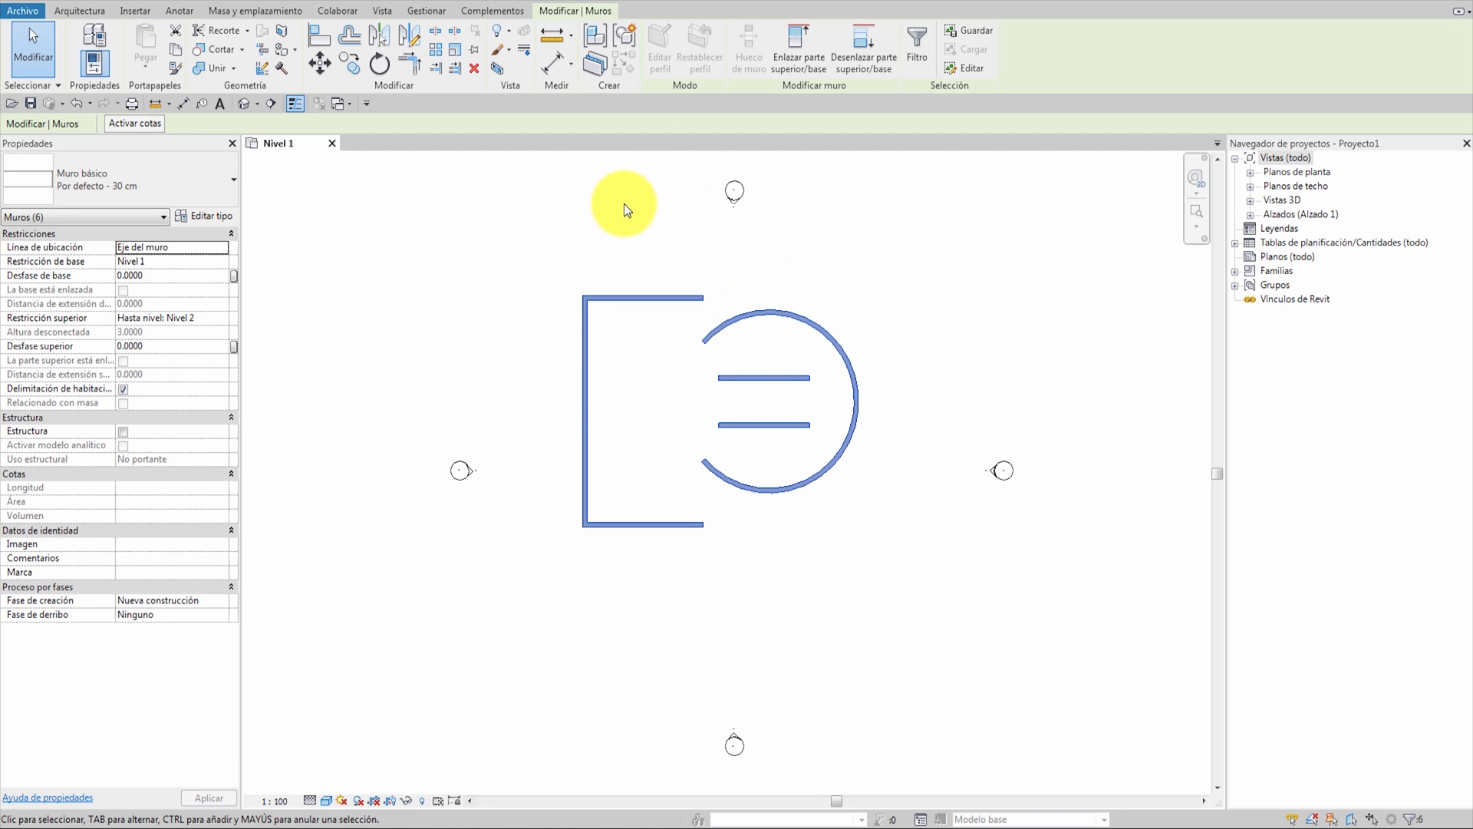
key(r)
key(o)
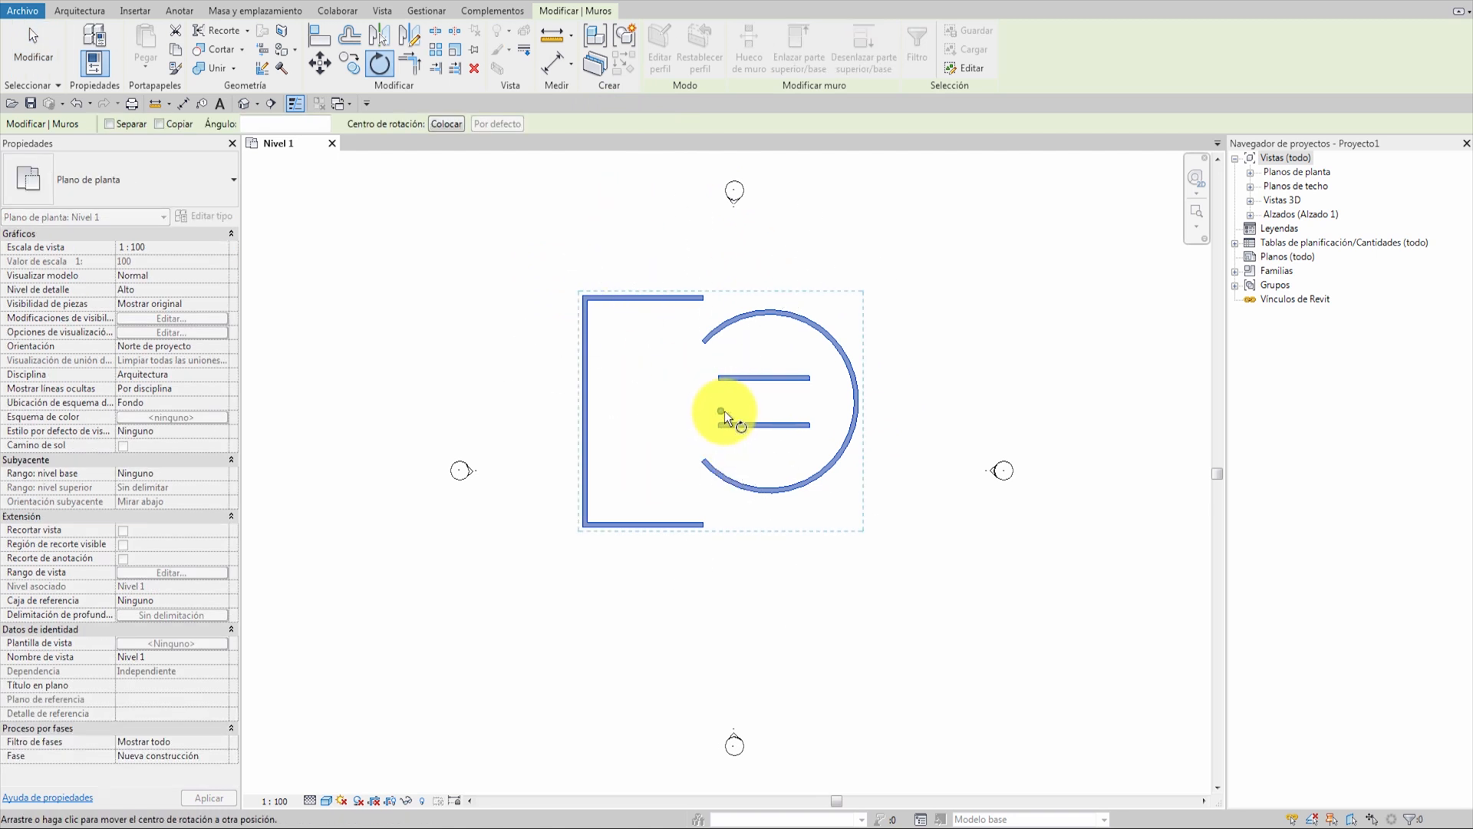
click(448, 125)
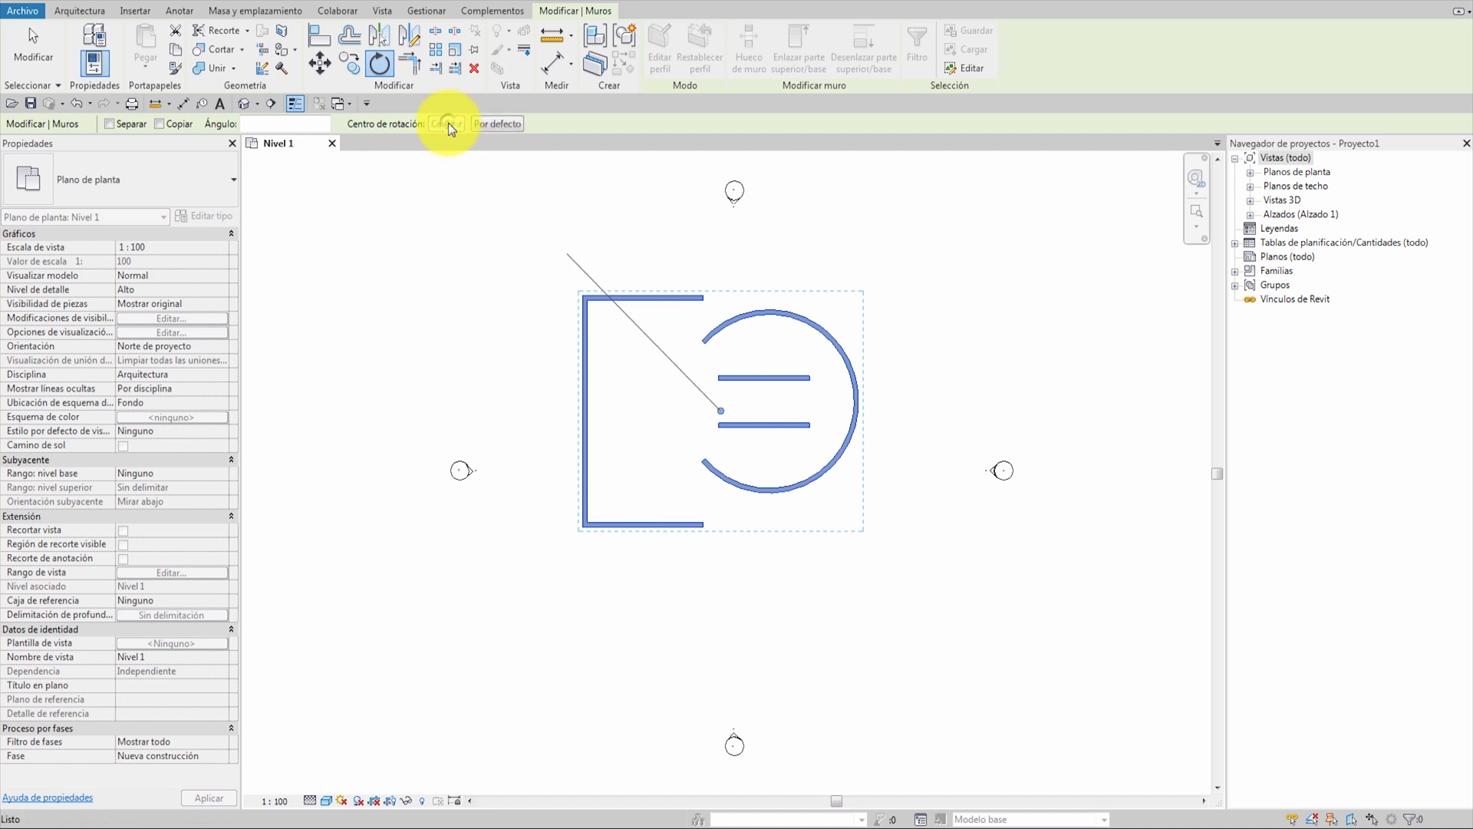
click(739, 400)
drag(739, 399, 690, 382)
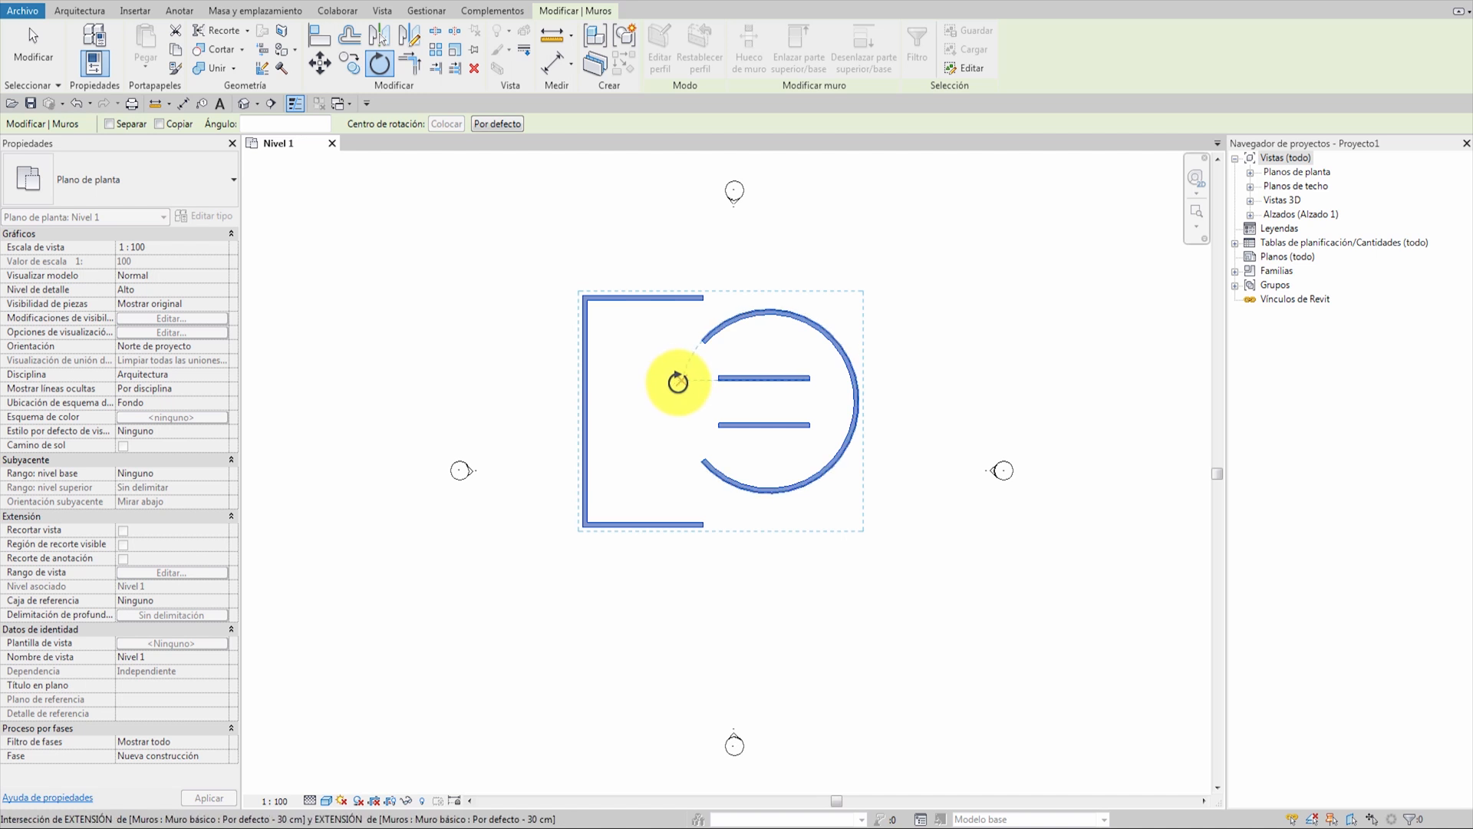
scroll(678, 381, up, 5)
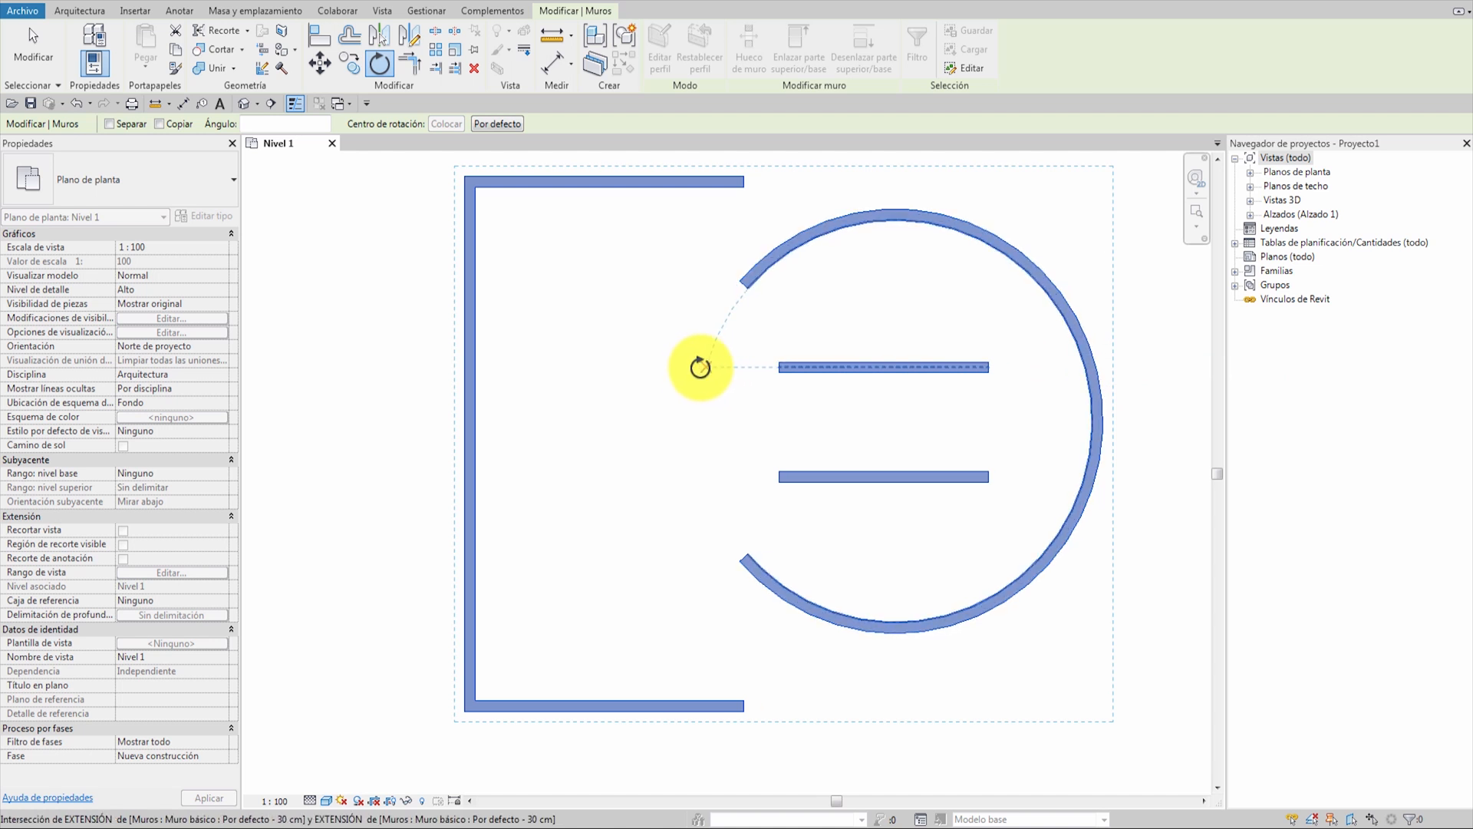
click(694, 367)
Relocate the centre of rotation inside the upper-left corner of the C-shaped walls and rotate the six walls clockwise with two rays.
click(447, 124)
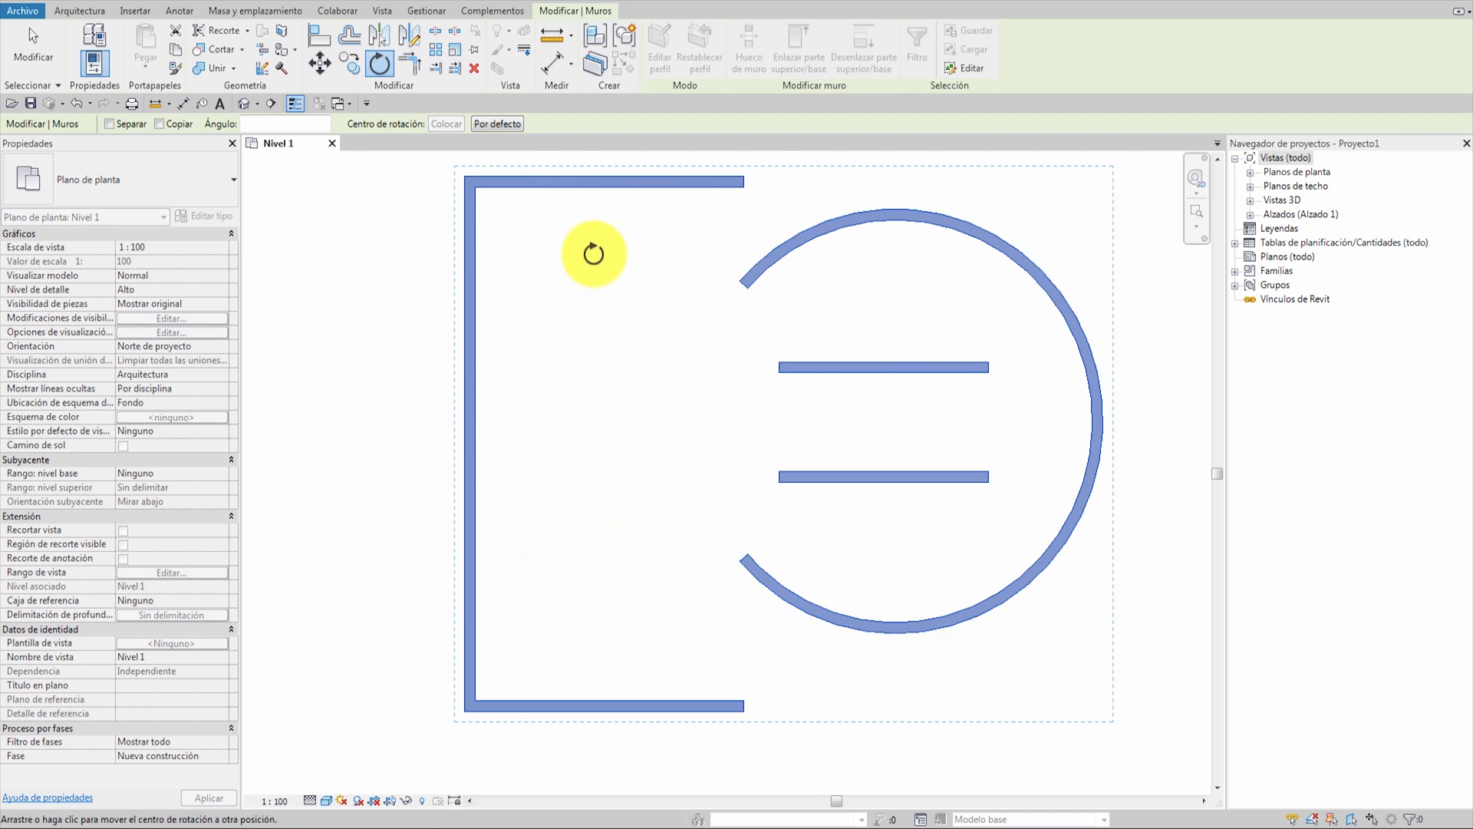
click(520, 224)
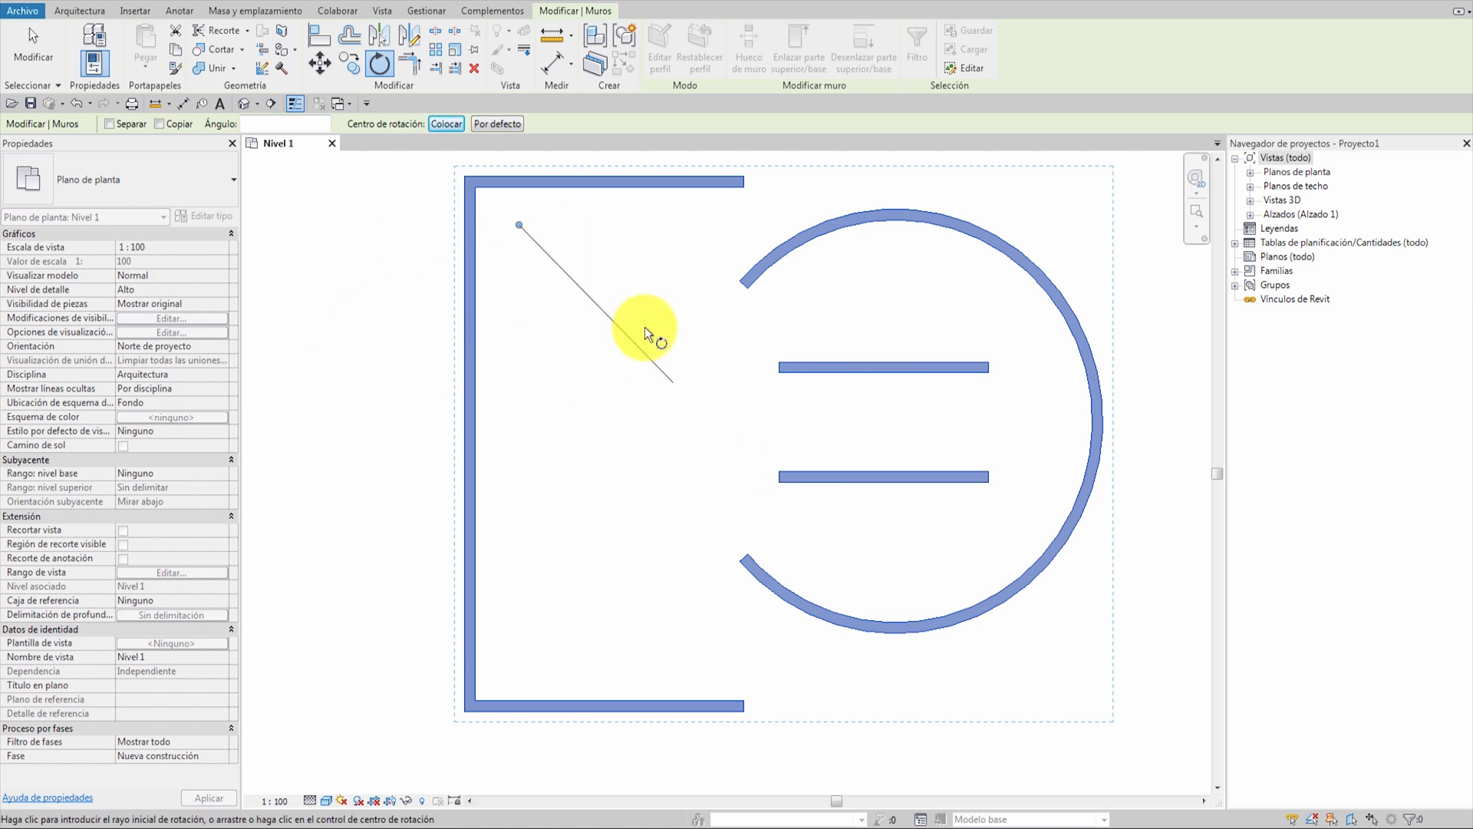
click(638, 365)
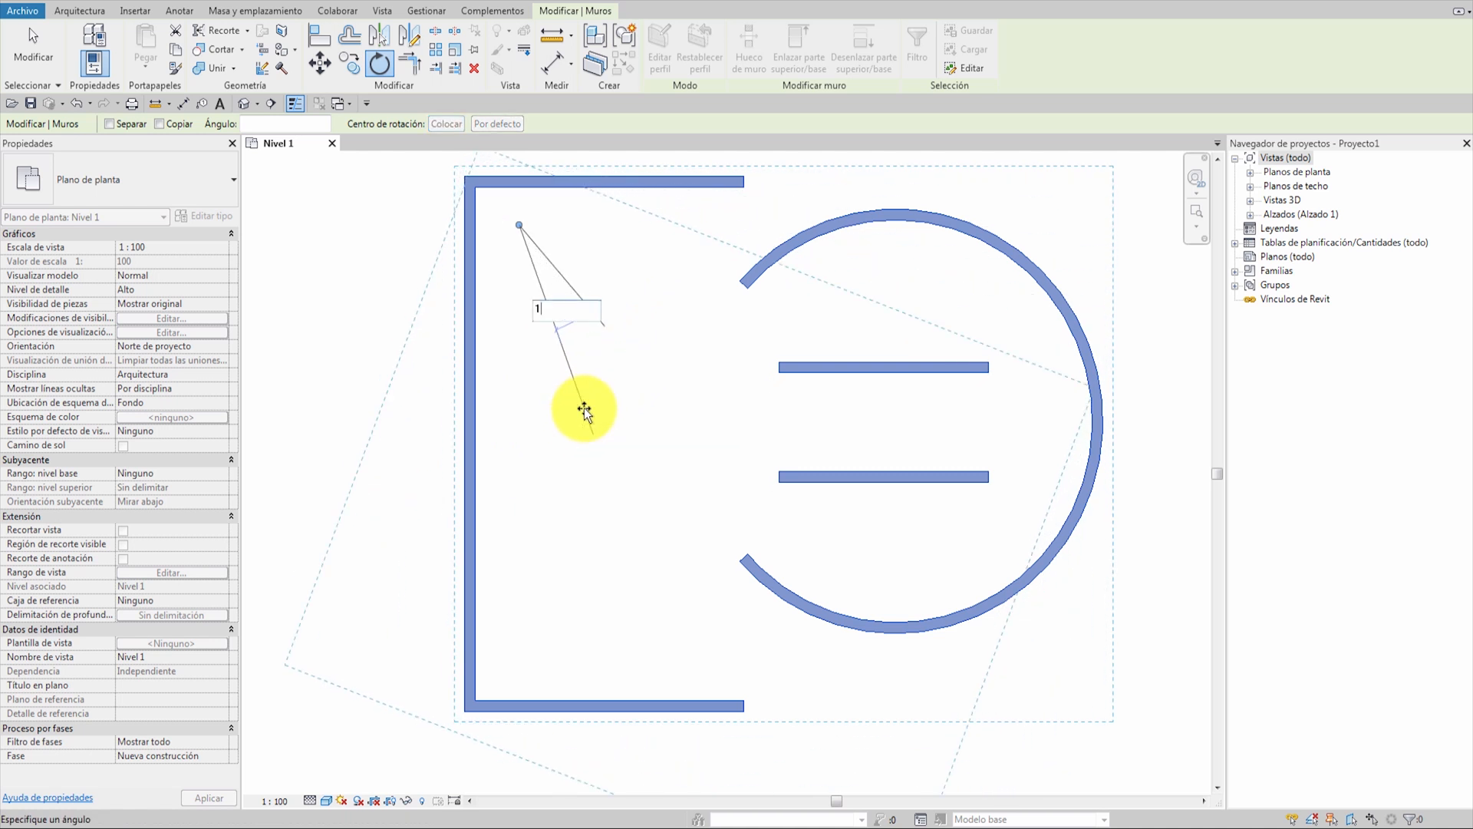
click(584, 410)
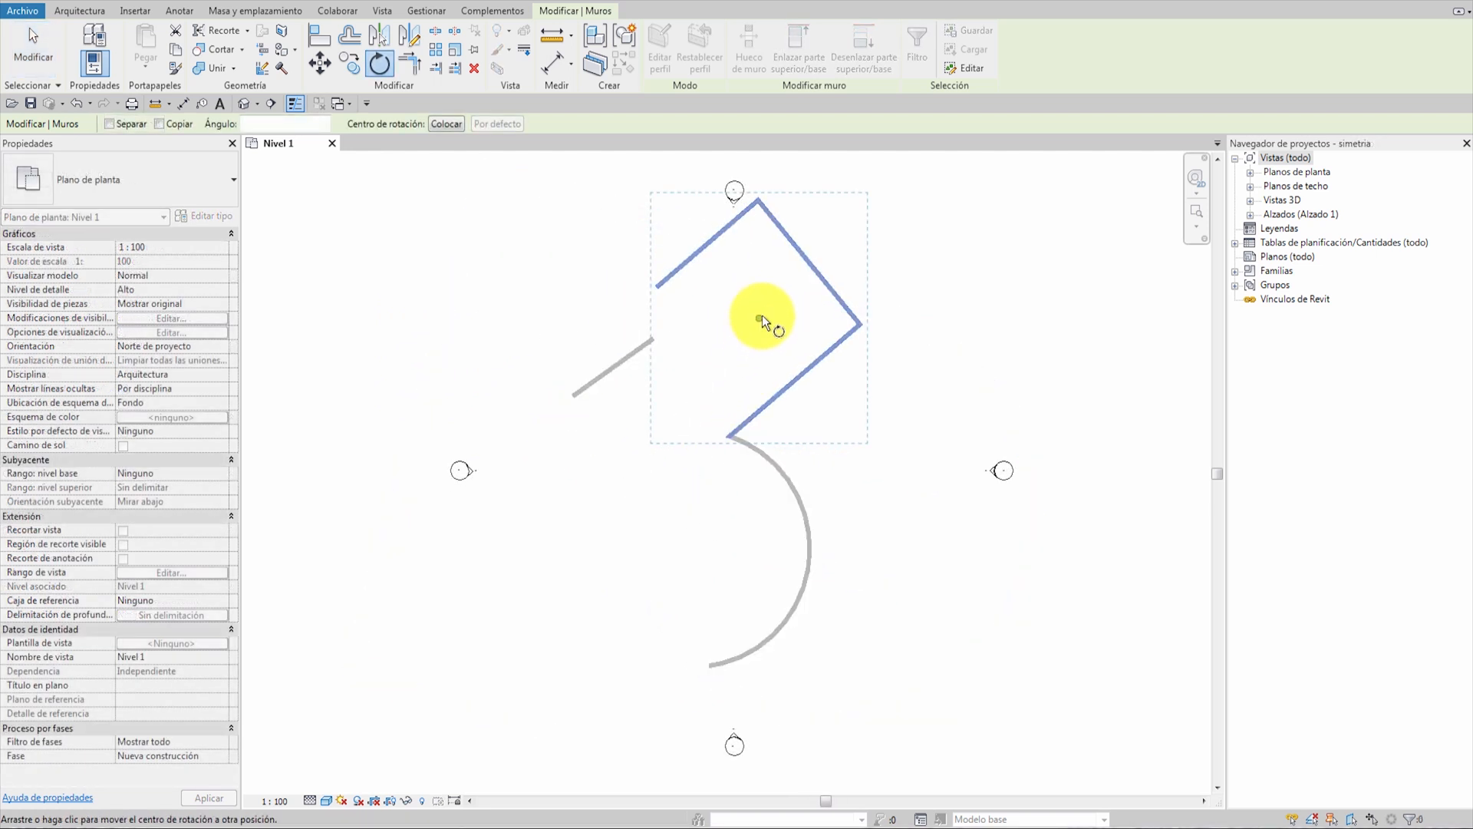
Rotate the three joined straight walls 20° clockwise around their default centre with Separar enabled, detaching them from the curved wall.
click(115, 123)
click(592, 310)
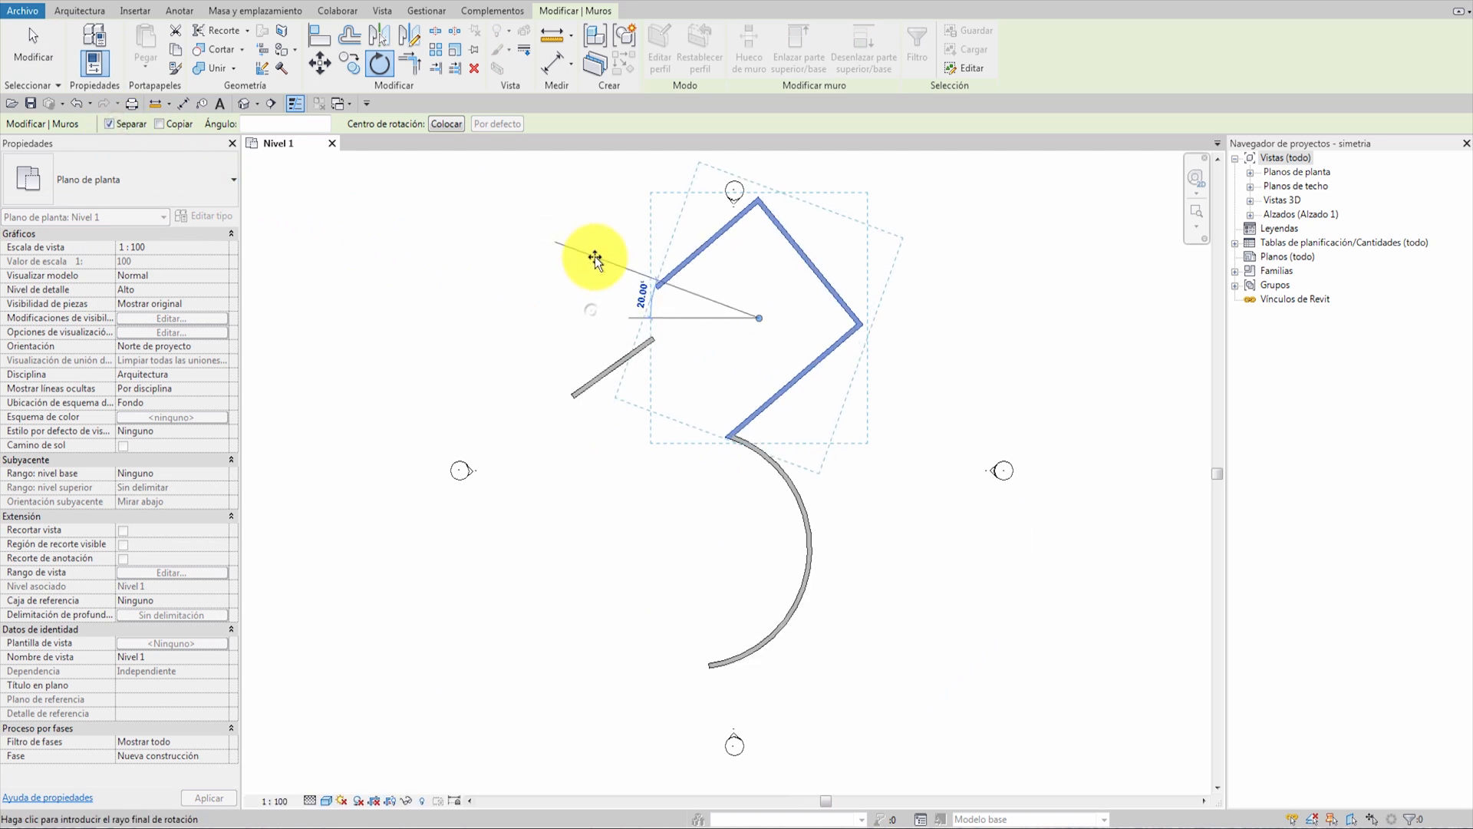
click(596, 257)
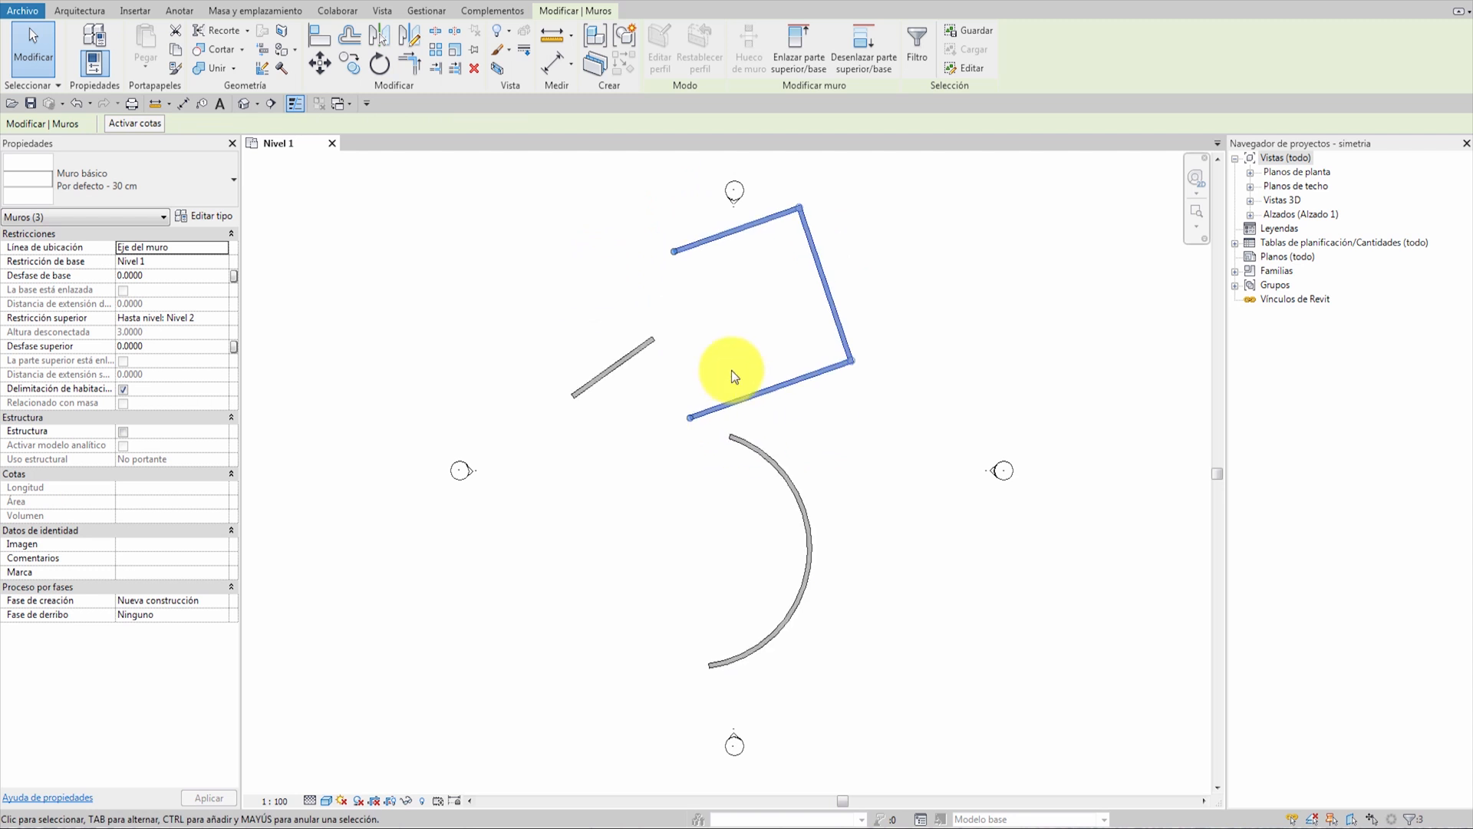
Rotate the three straight walls about 16° clockwise around their upper-right corner by moving the centre of rotation onto that endpoint.
key(r)
key(o)
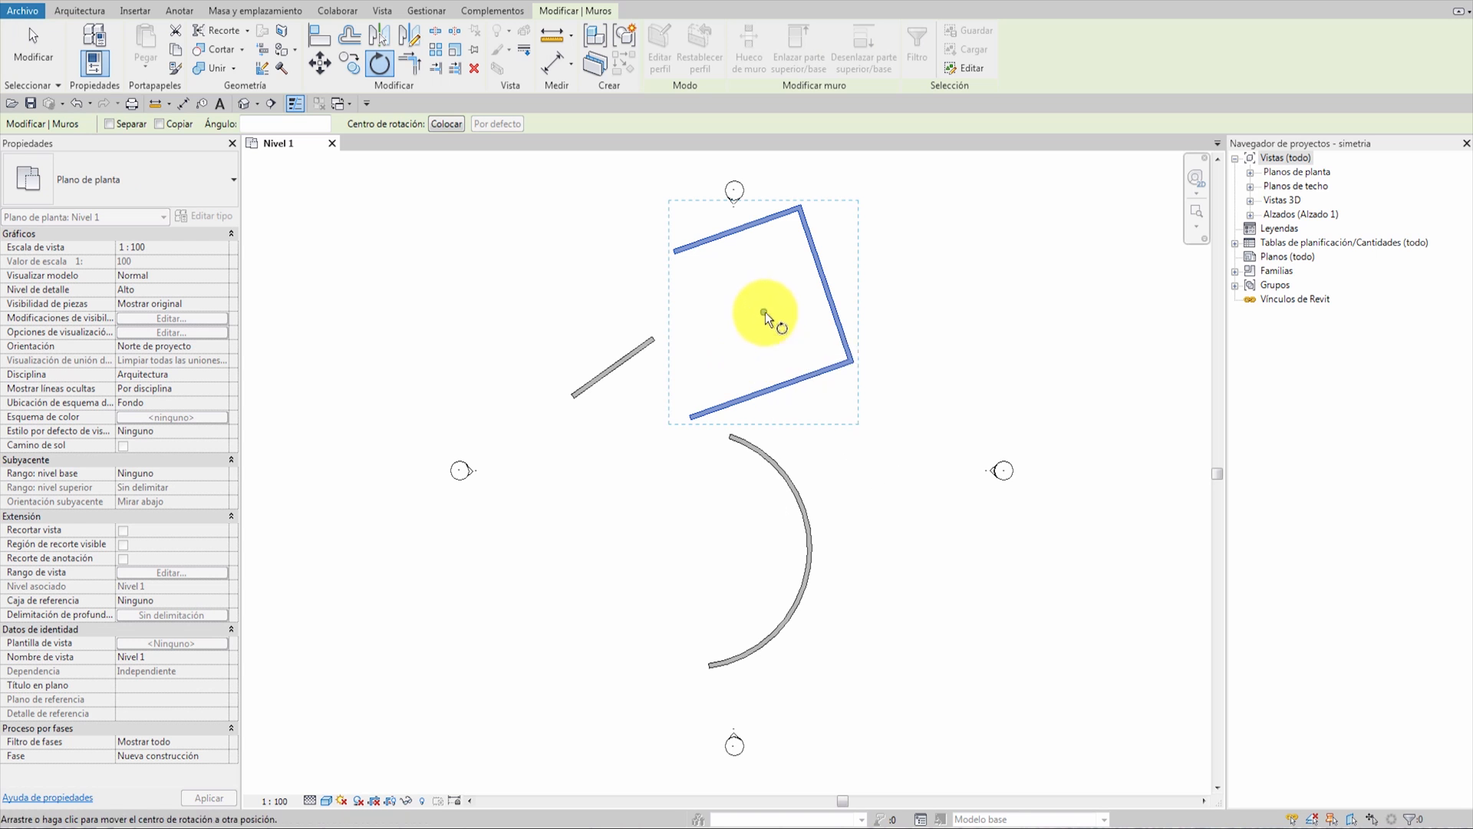
drag(765, 313, 799, 208)
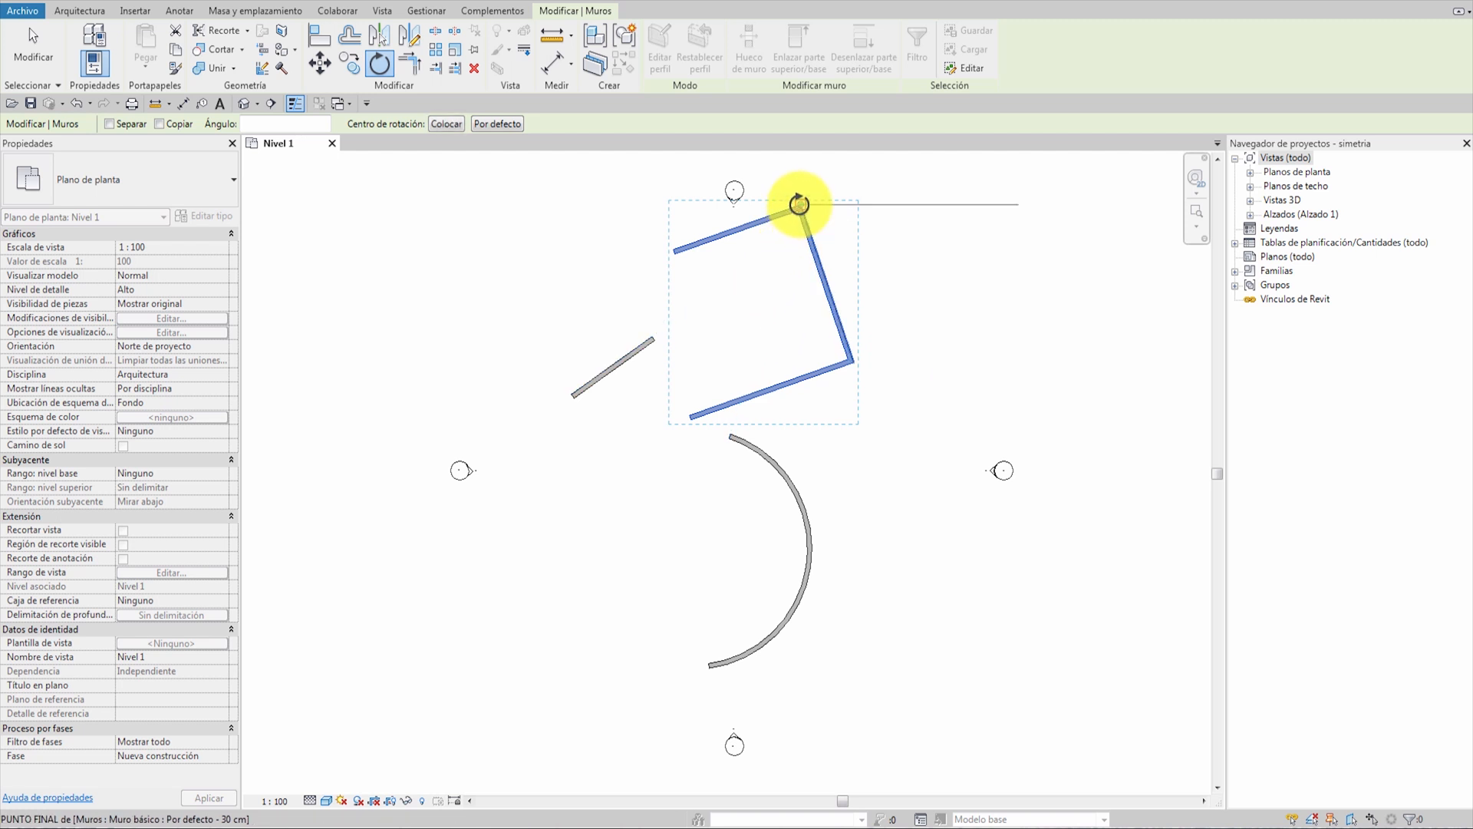
click(1072, 222)
click(1038, 287)
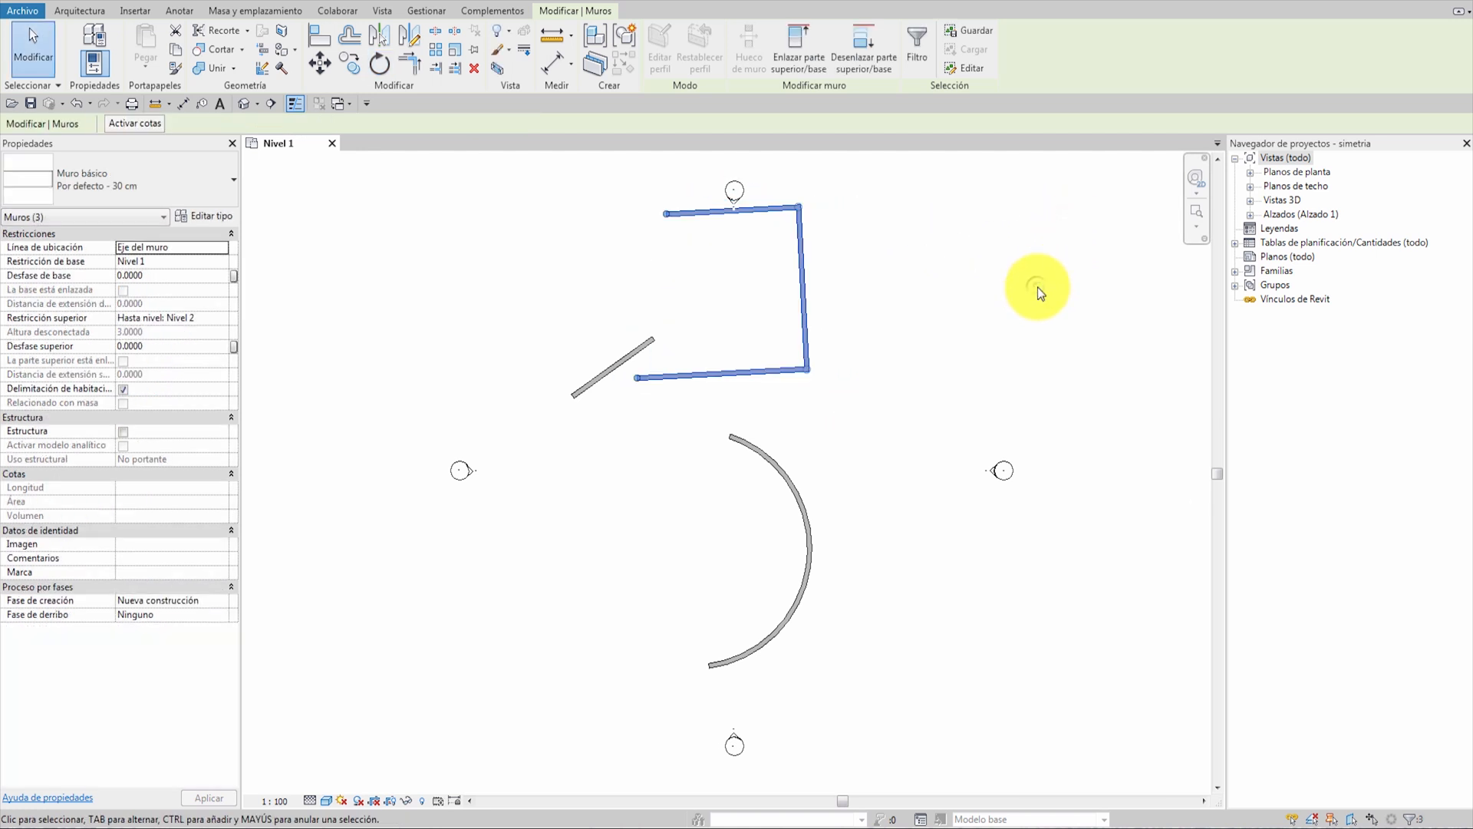